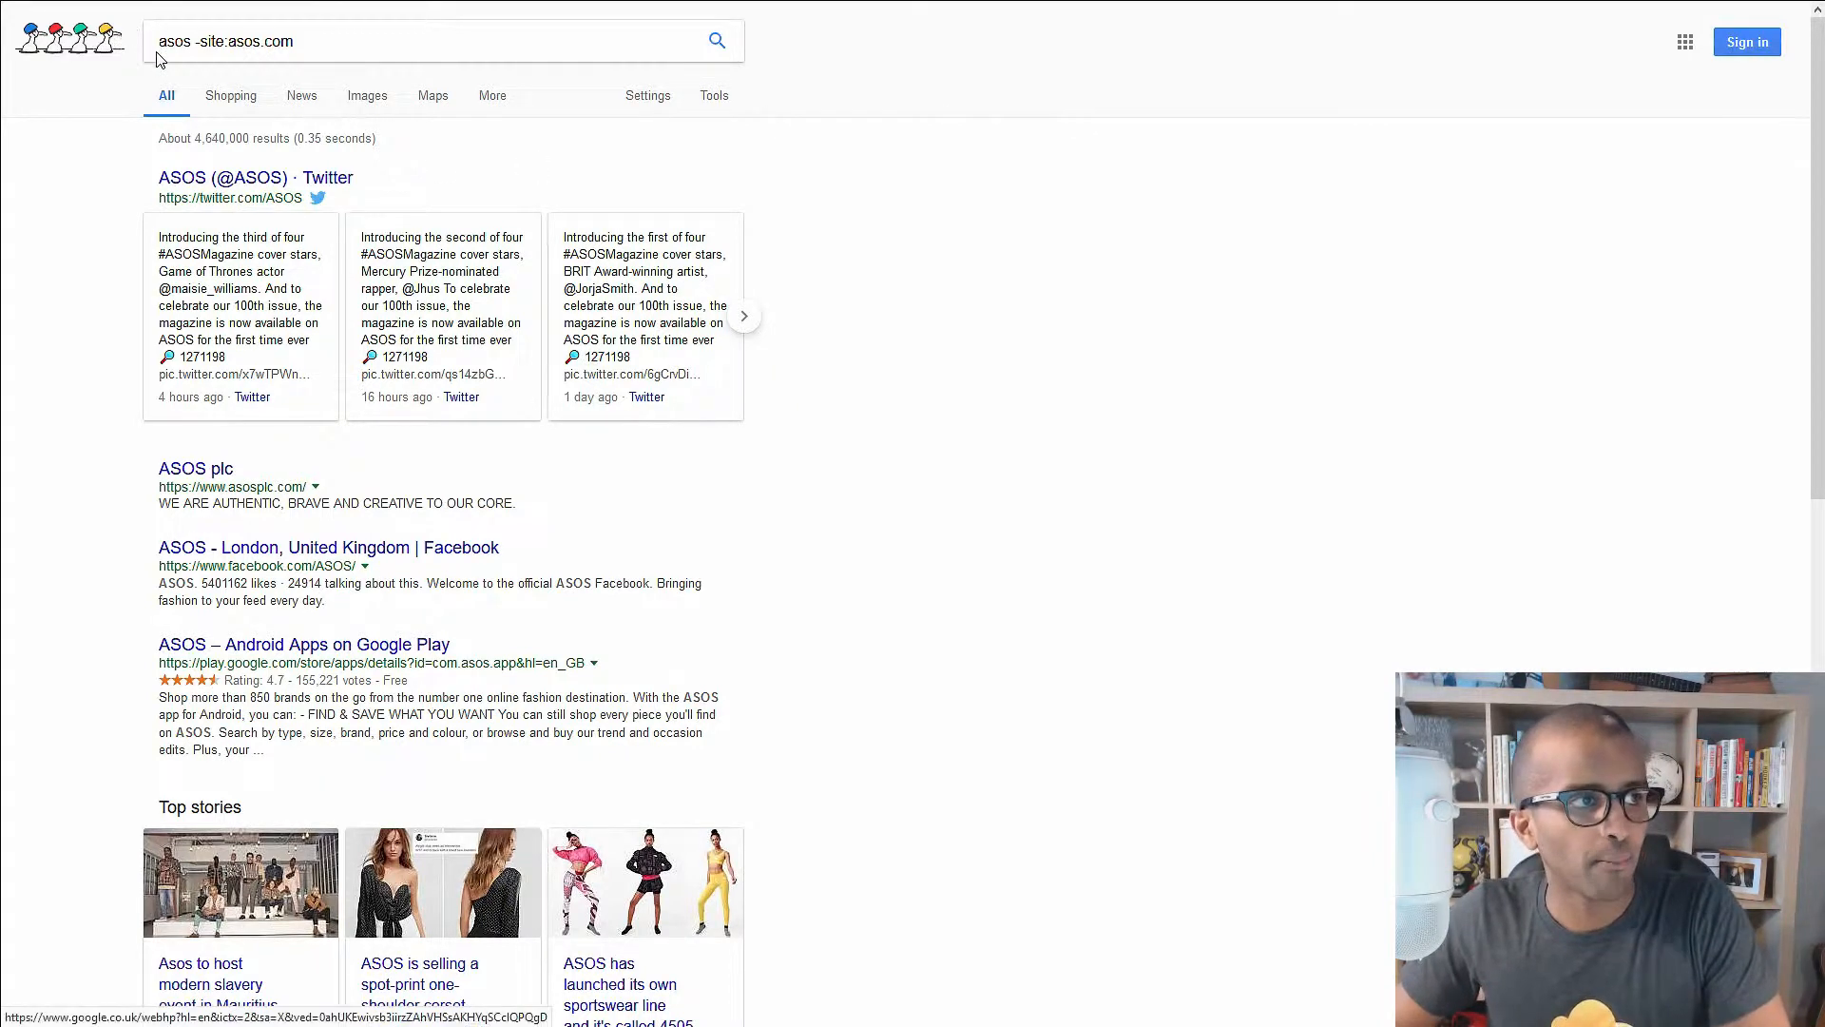
click(198, 41)
key(BackSpace)
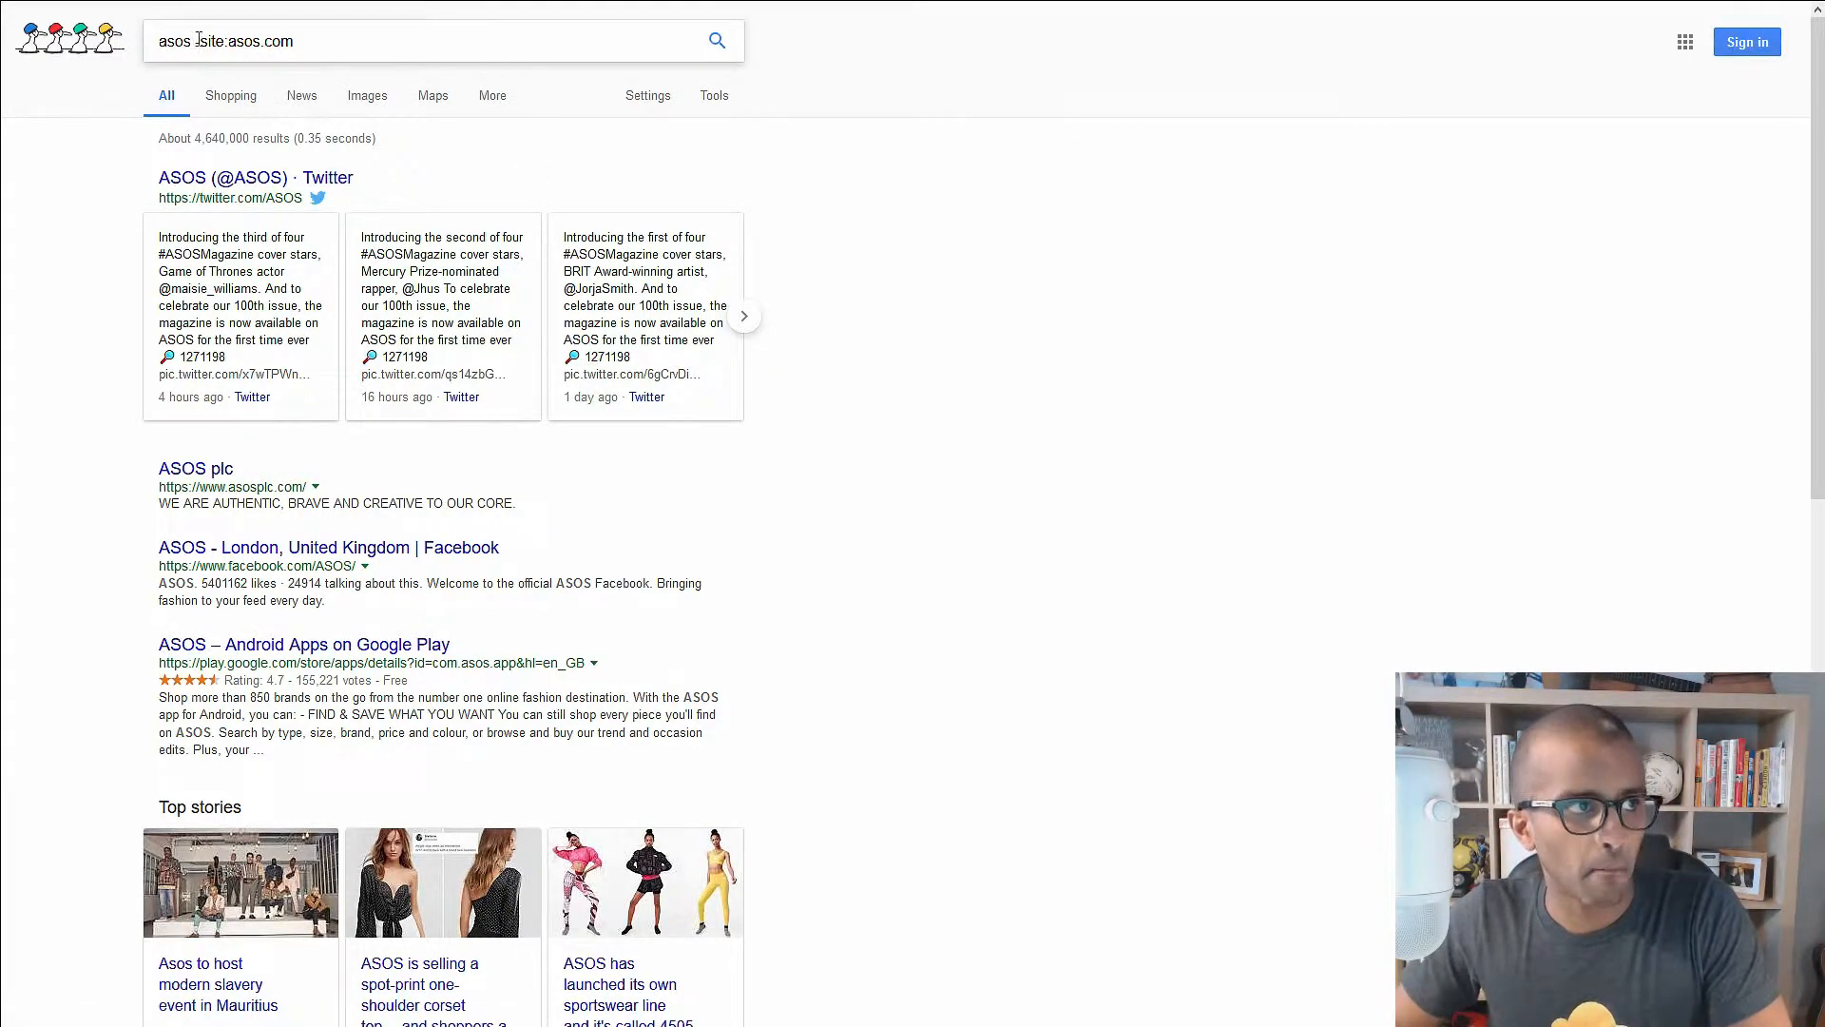
text(-)
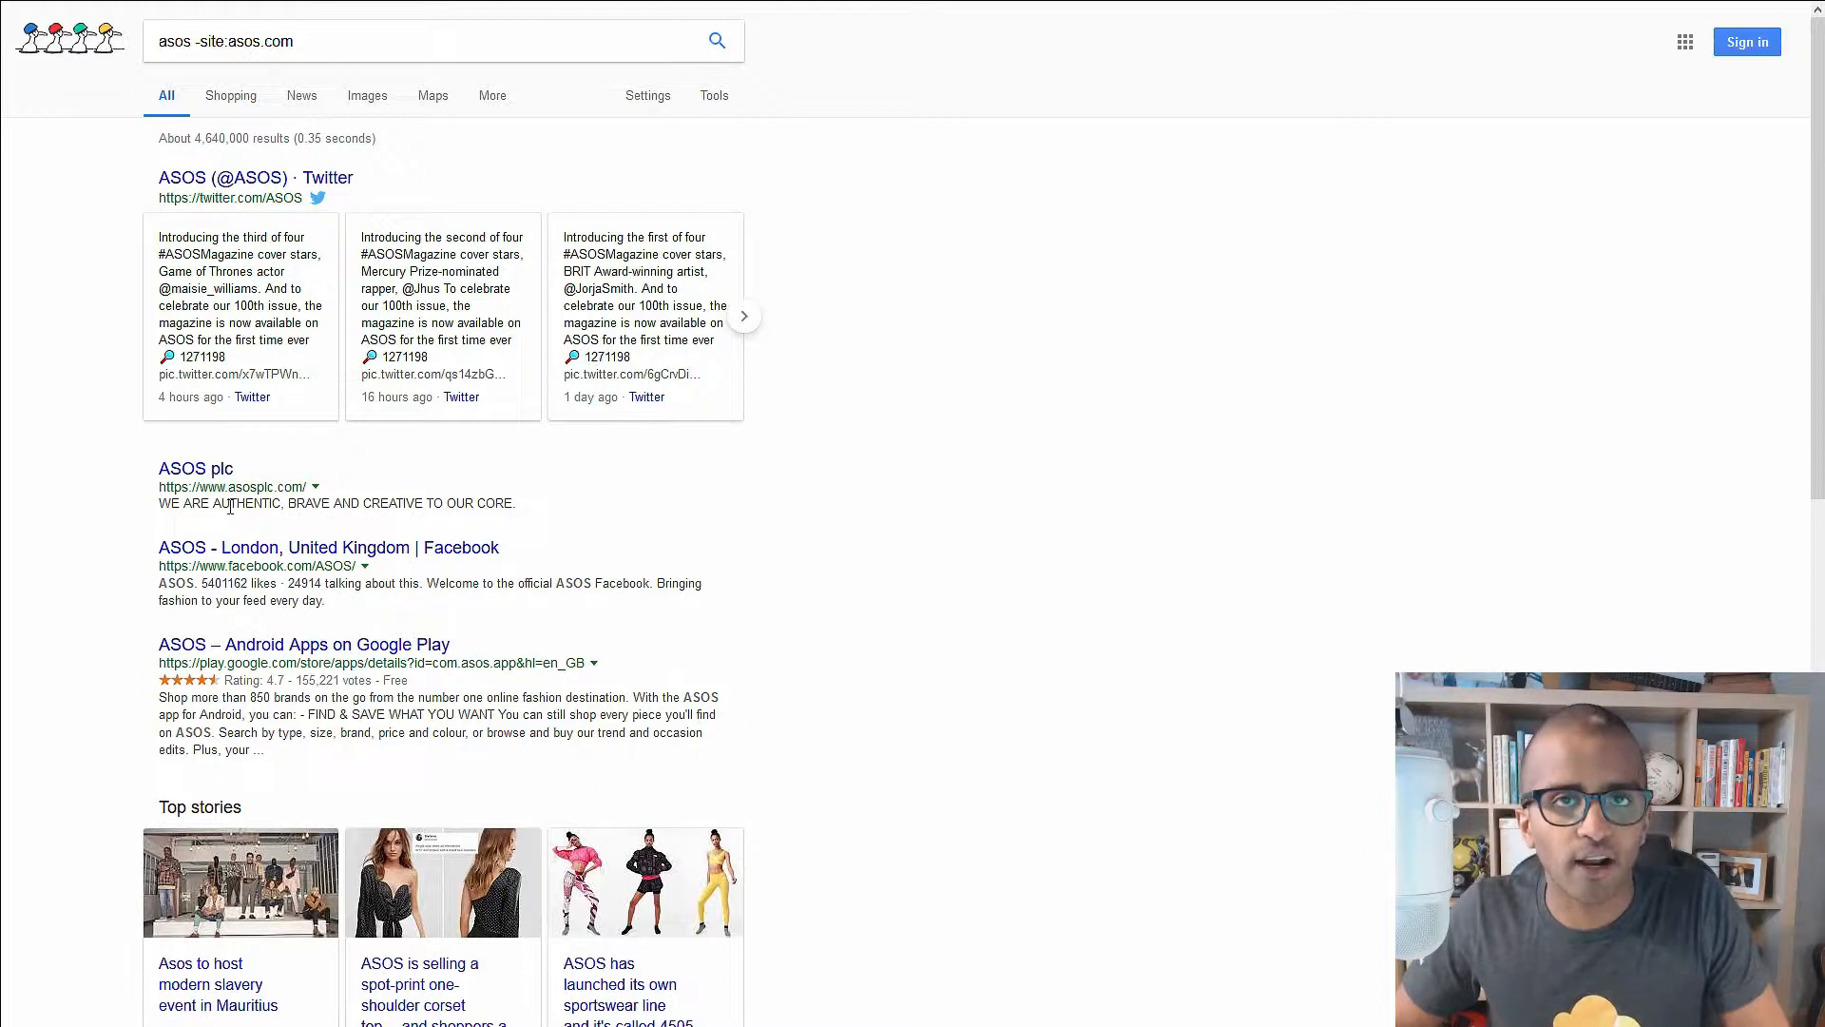
- Add -site:asosplc.com to the asos query and run the search to exclude the corporate site as well
drag(230, 485, 308, 486)
click(422, 43)
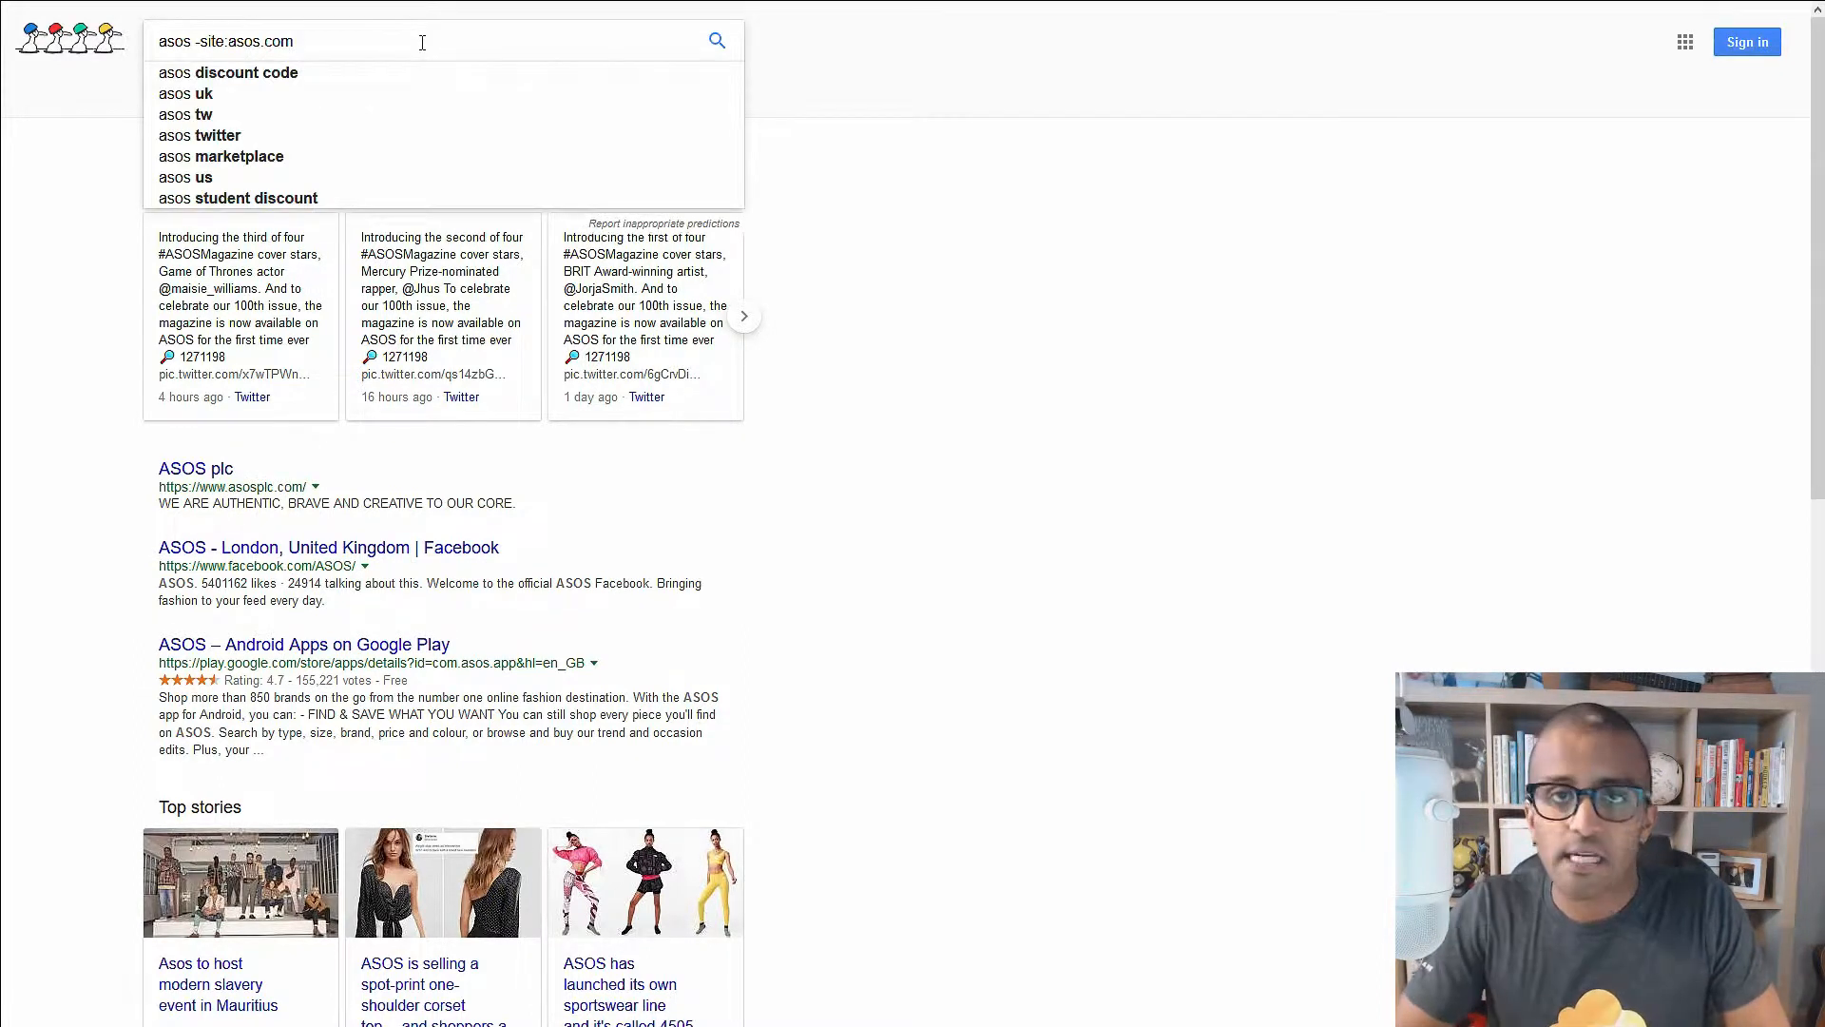
text(-site)
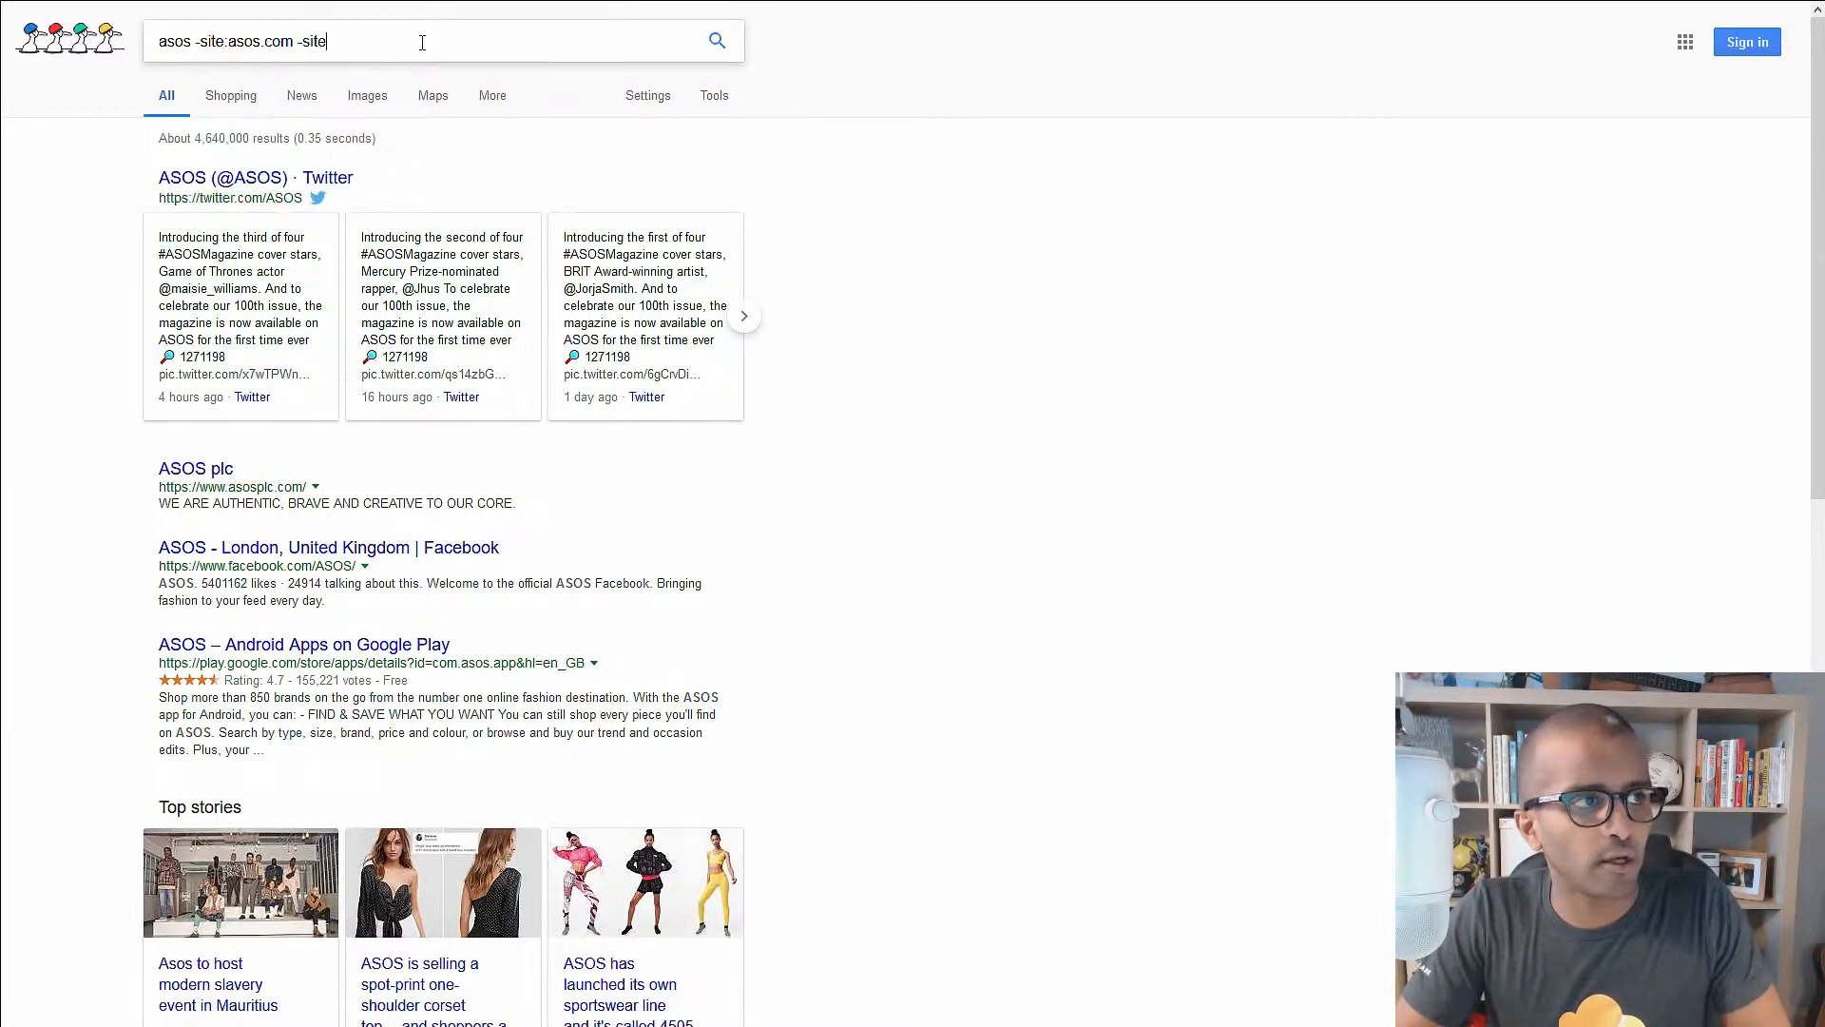
text(:)
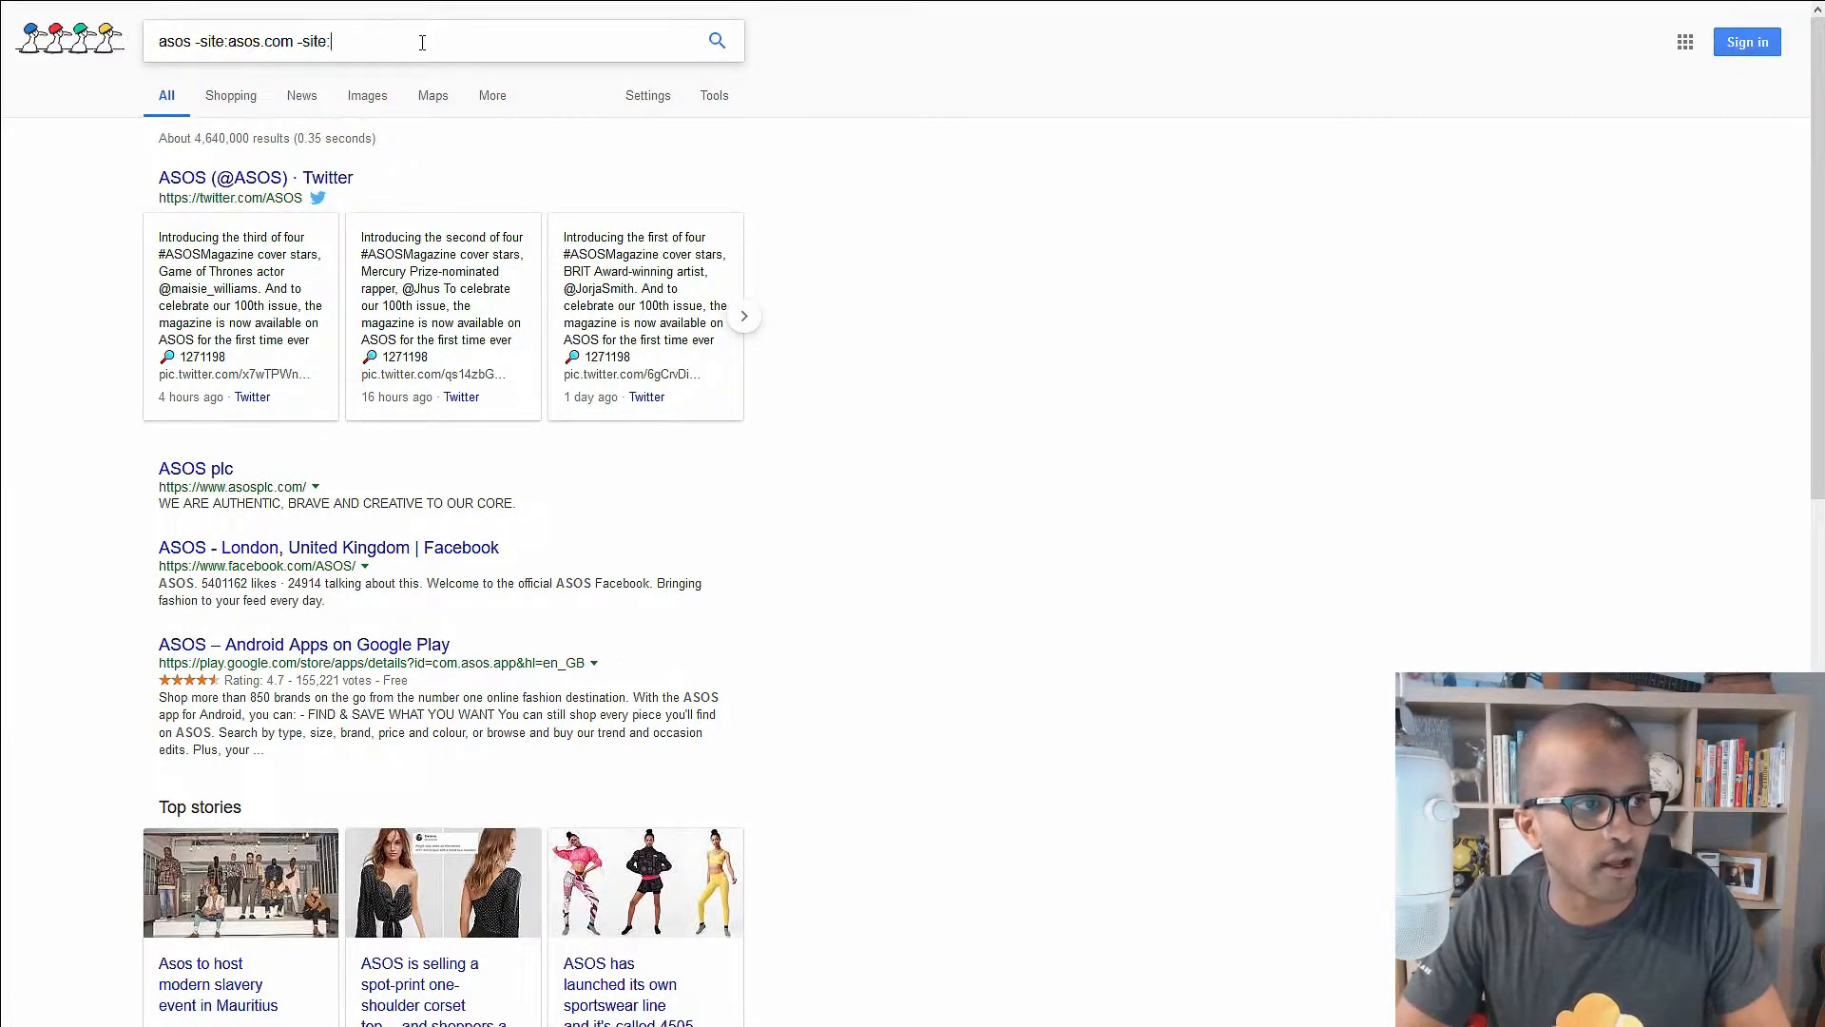
text(asos)
text(plc.com)
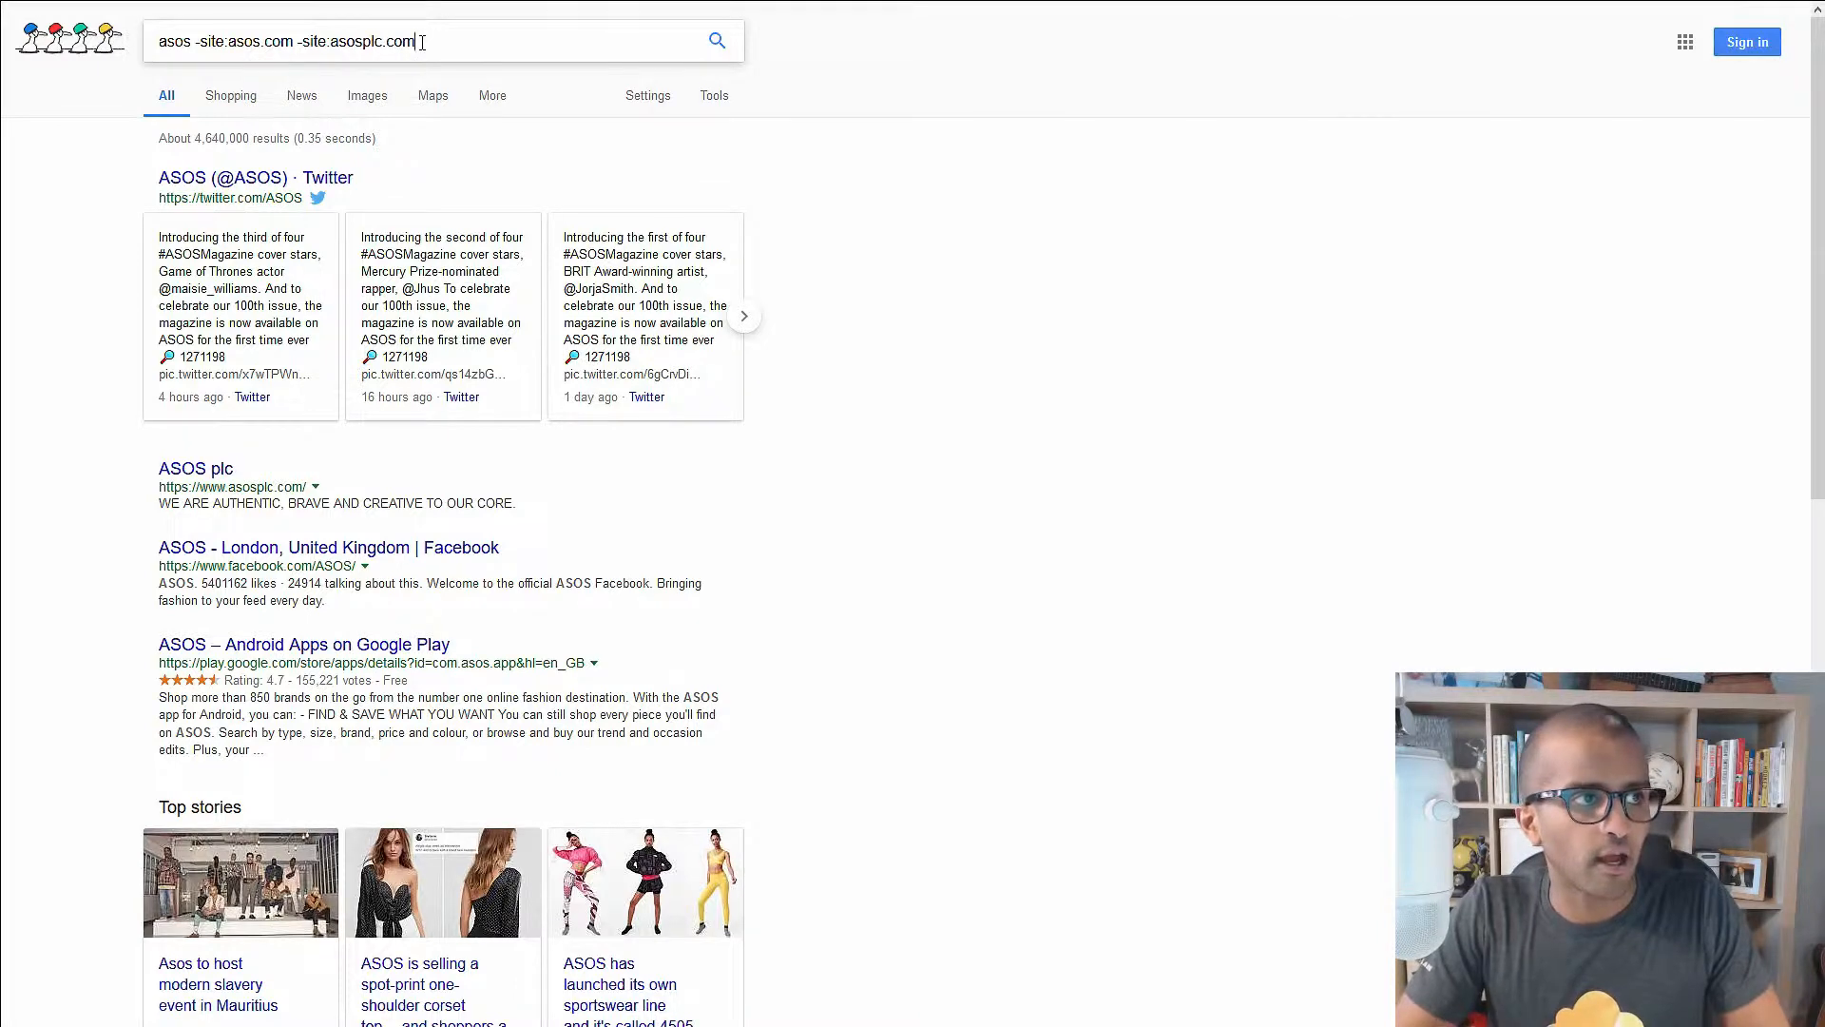
key(Return)
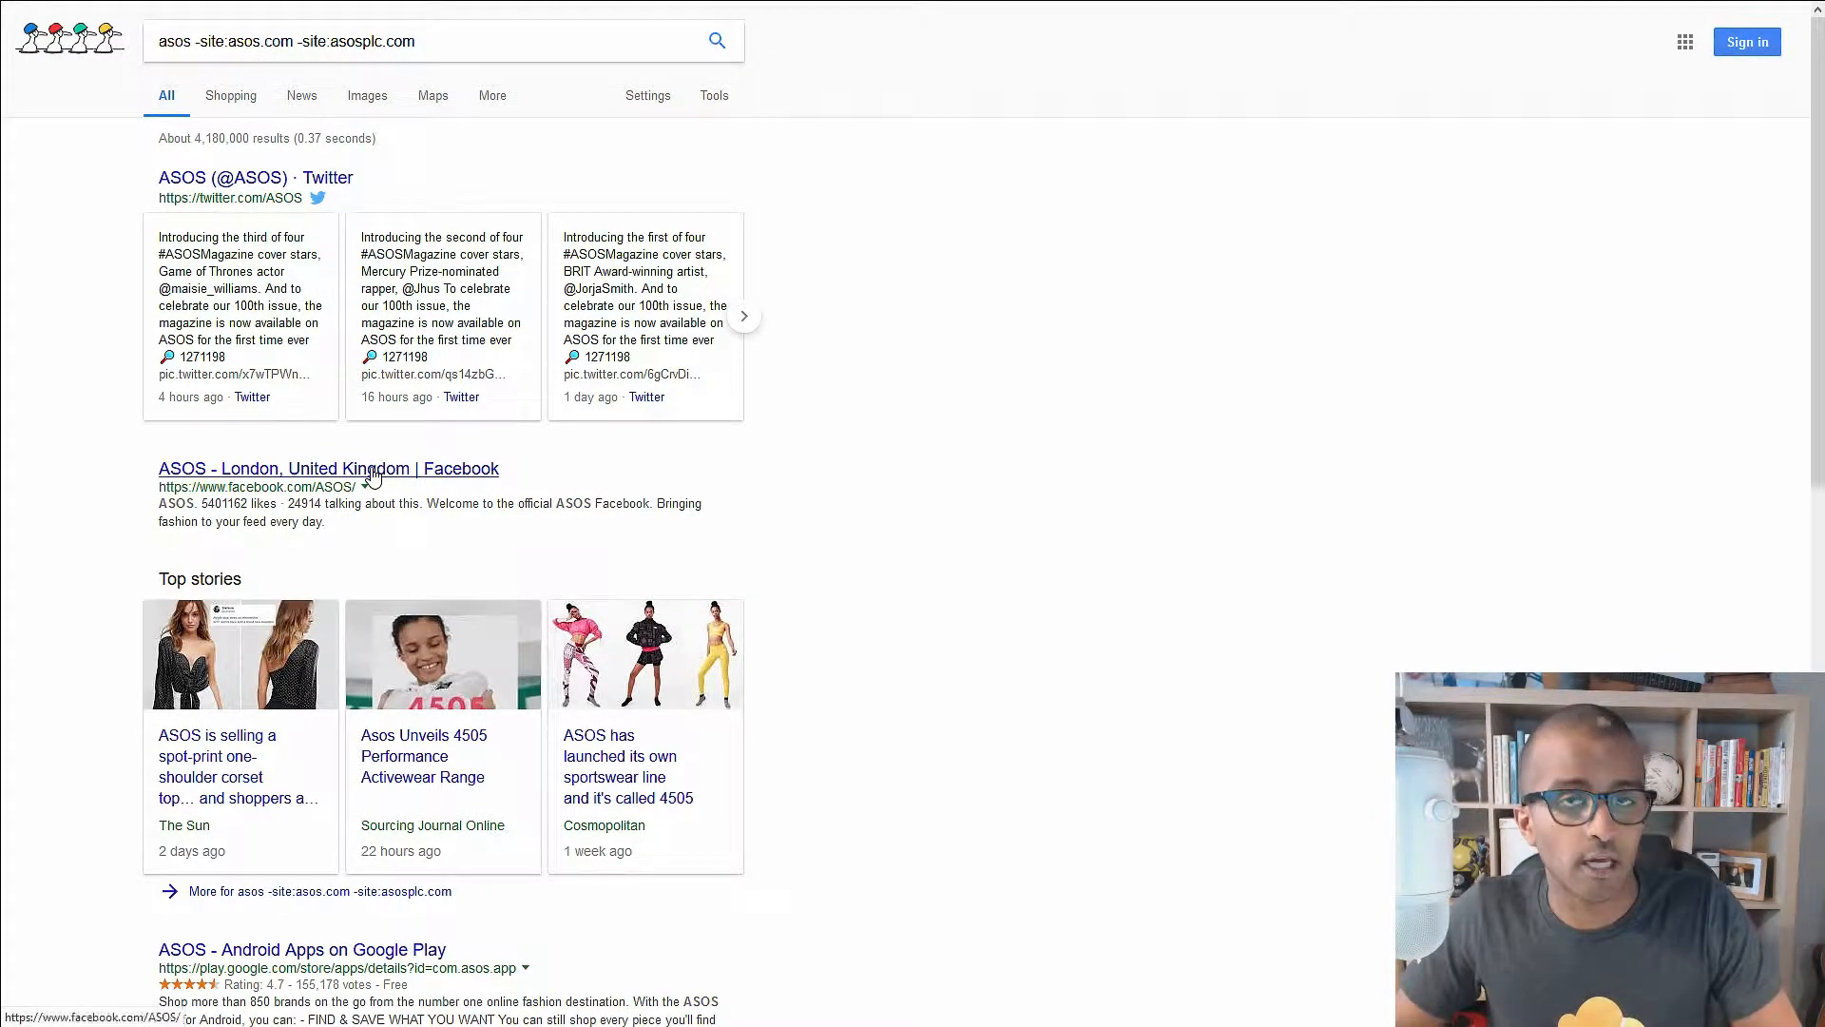
- Extend the asos query with -site:facebook.com and -site:play.google.com, and run the search
click(456, 45)
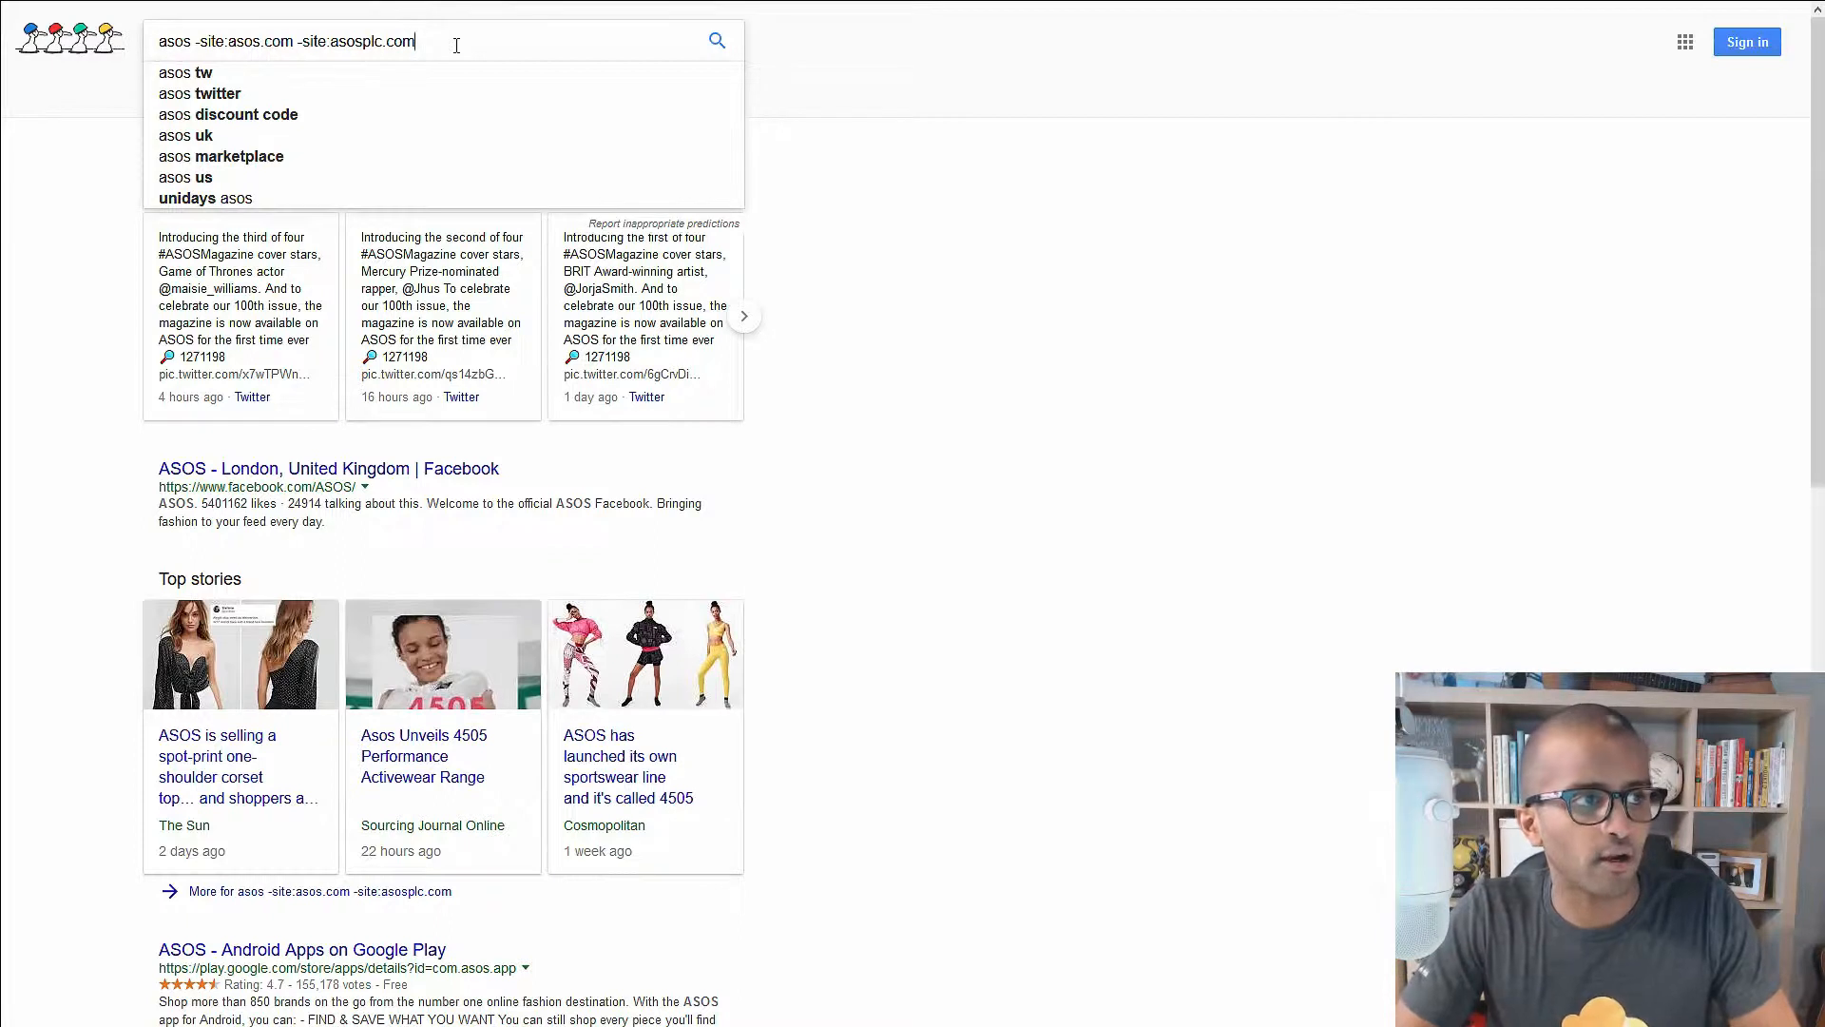
text(-site:f)
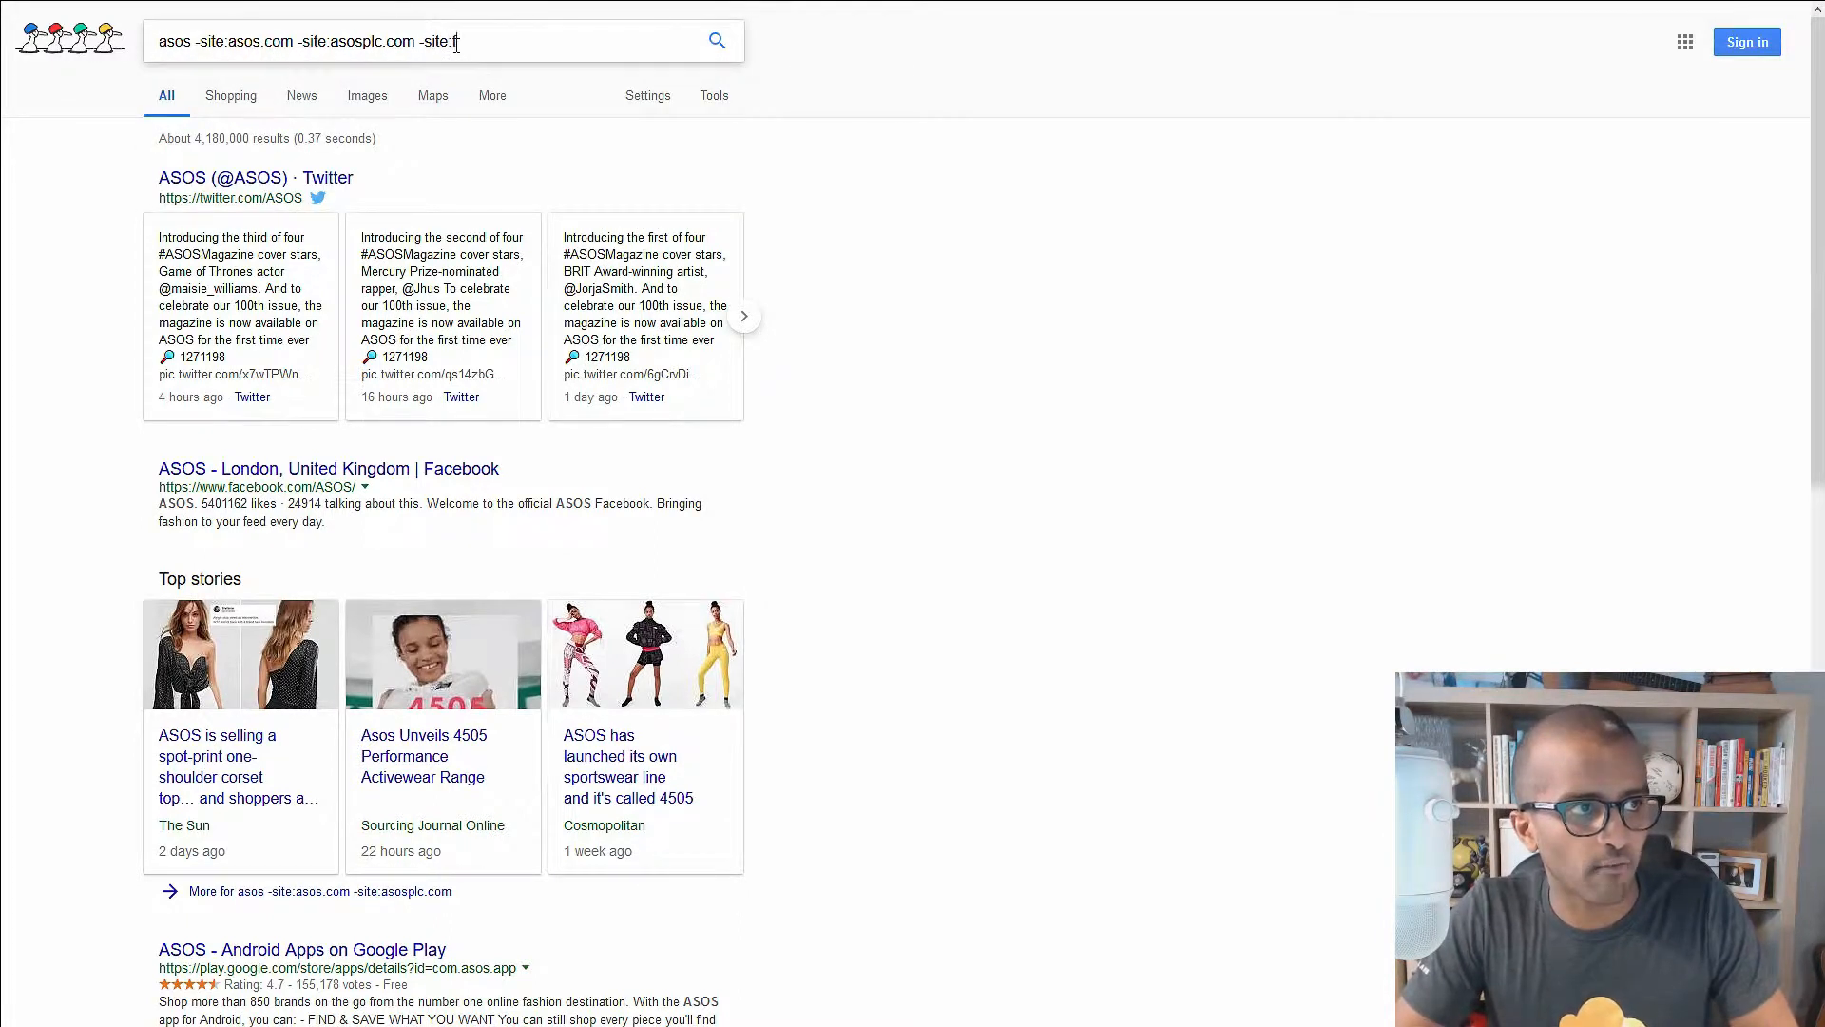
text(acebook.com)
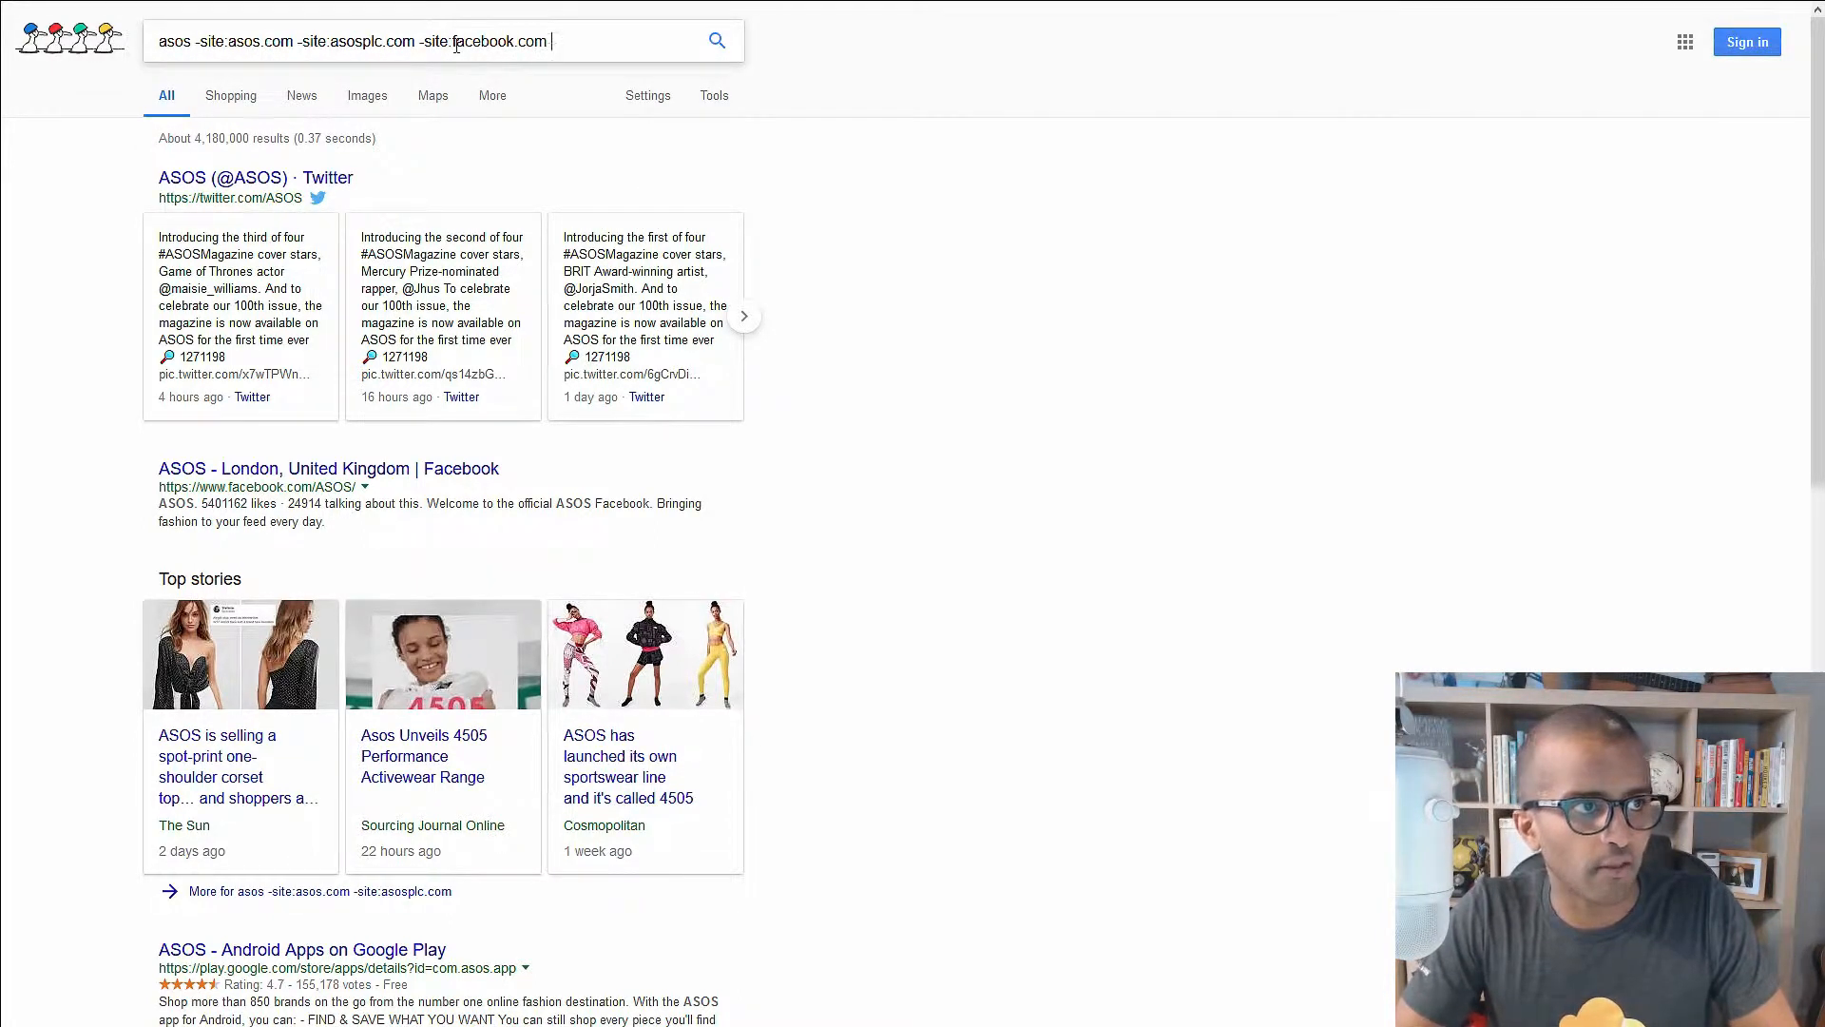
text( -site:pla)
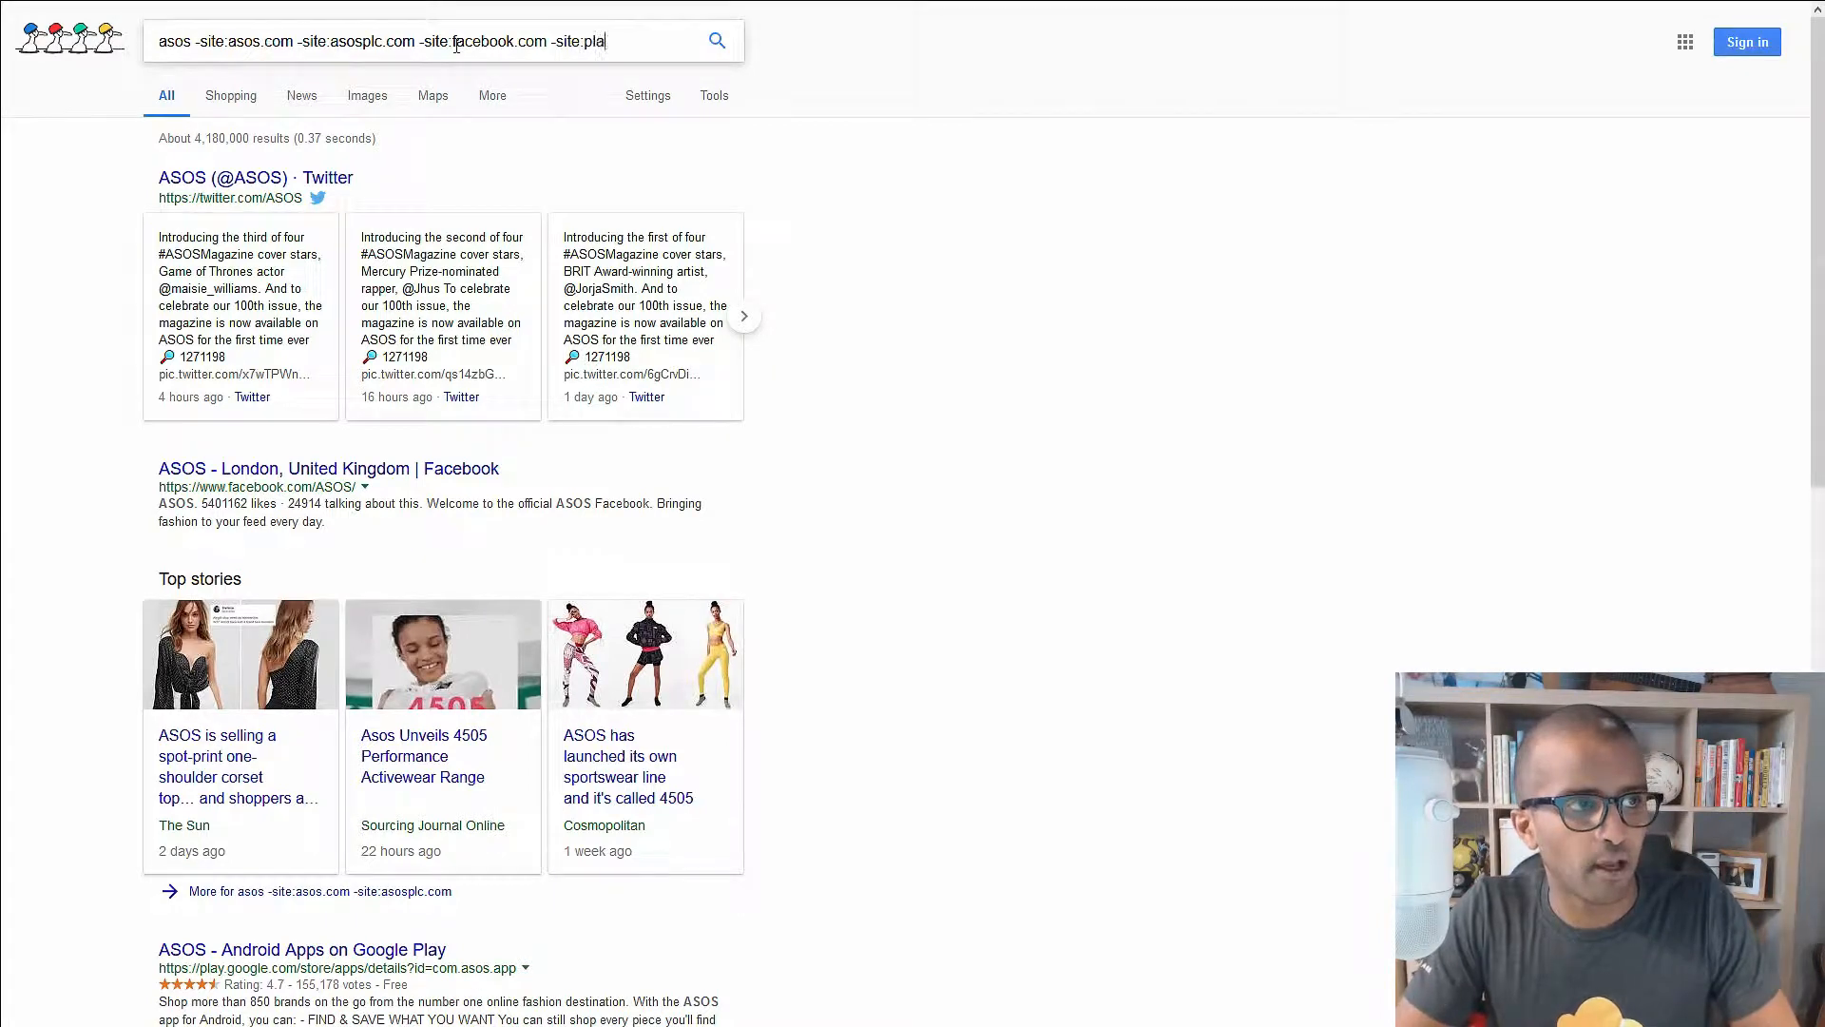
text(y.google.com)
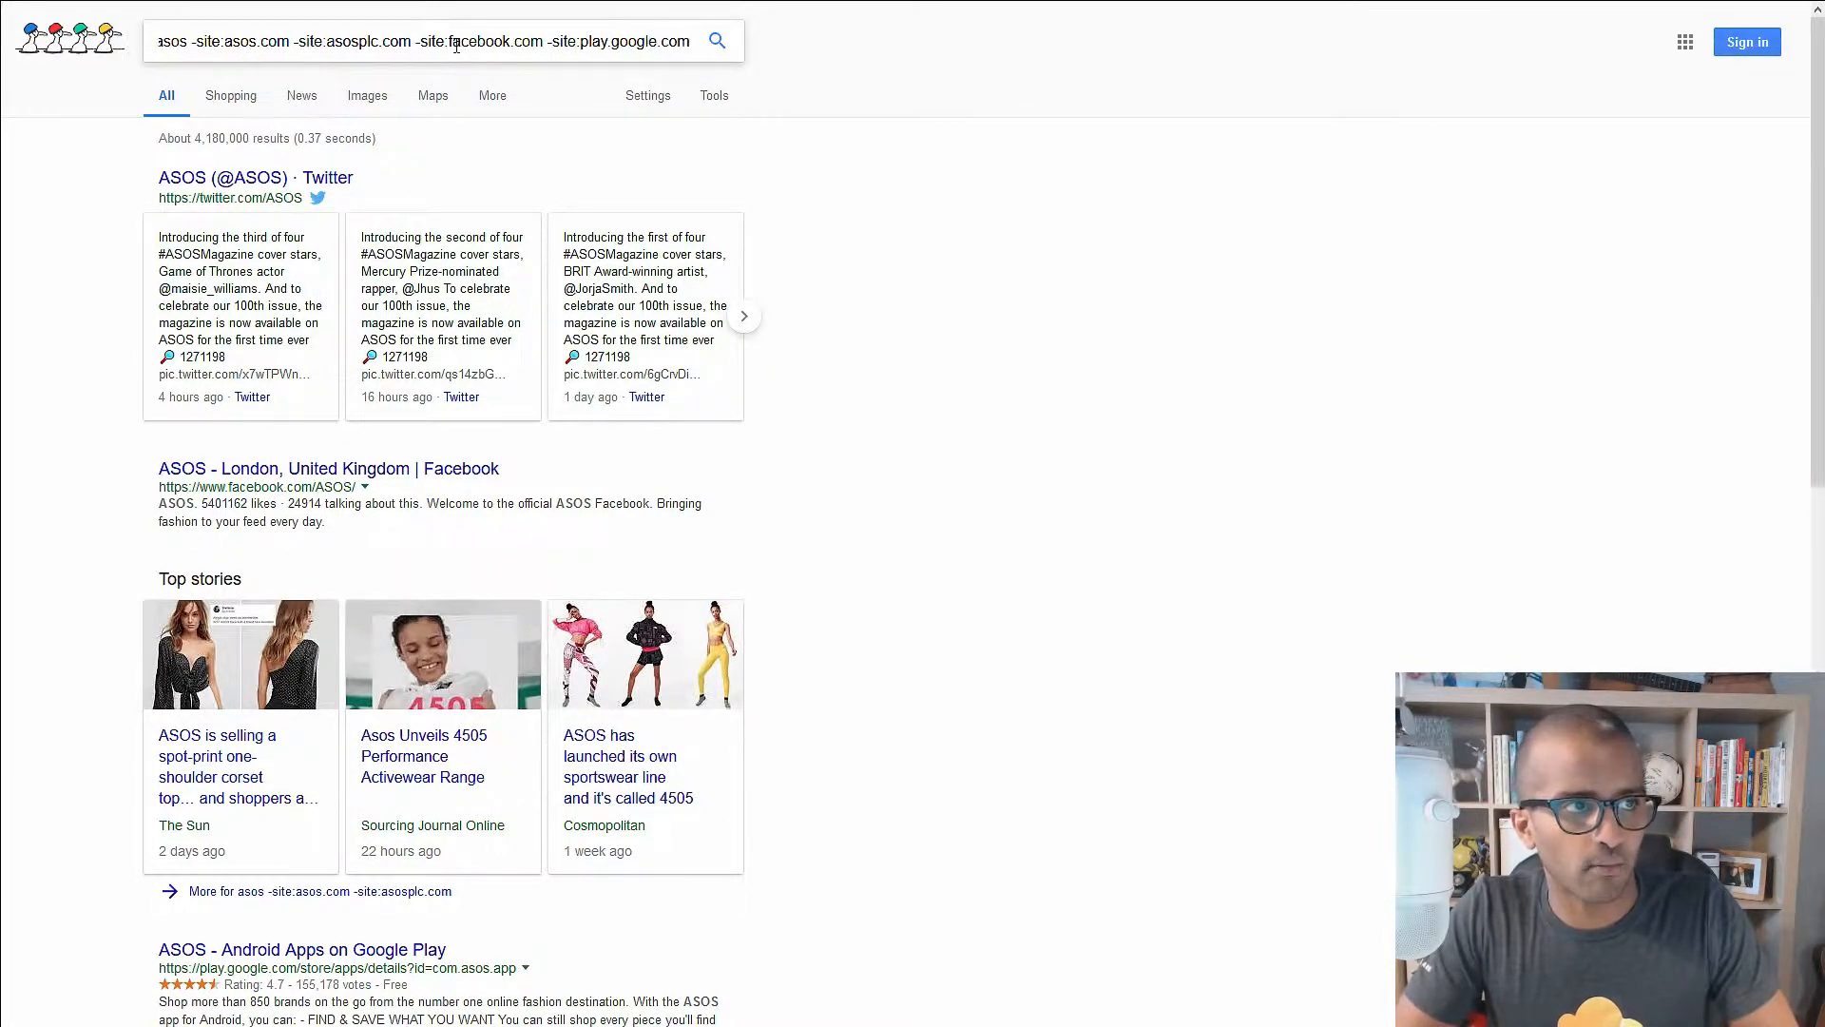
key(Return)
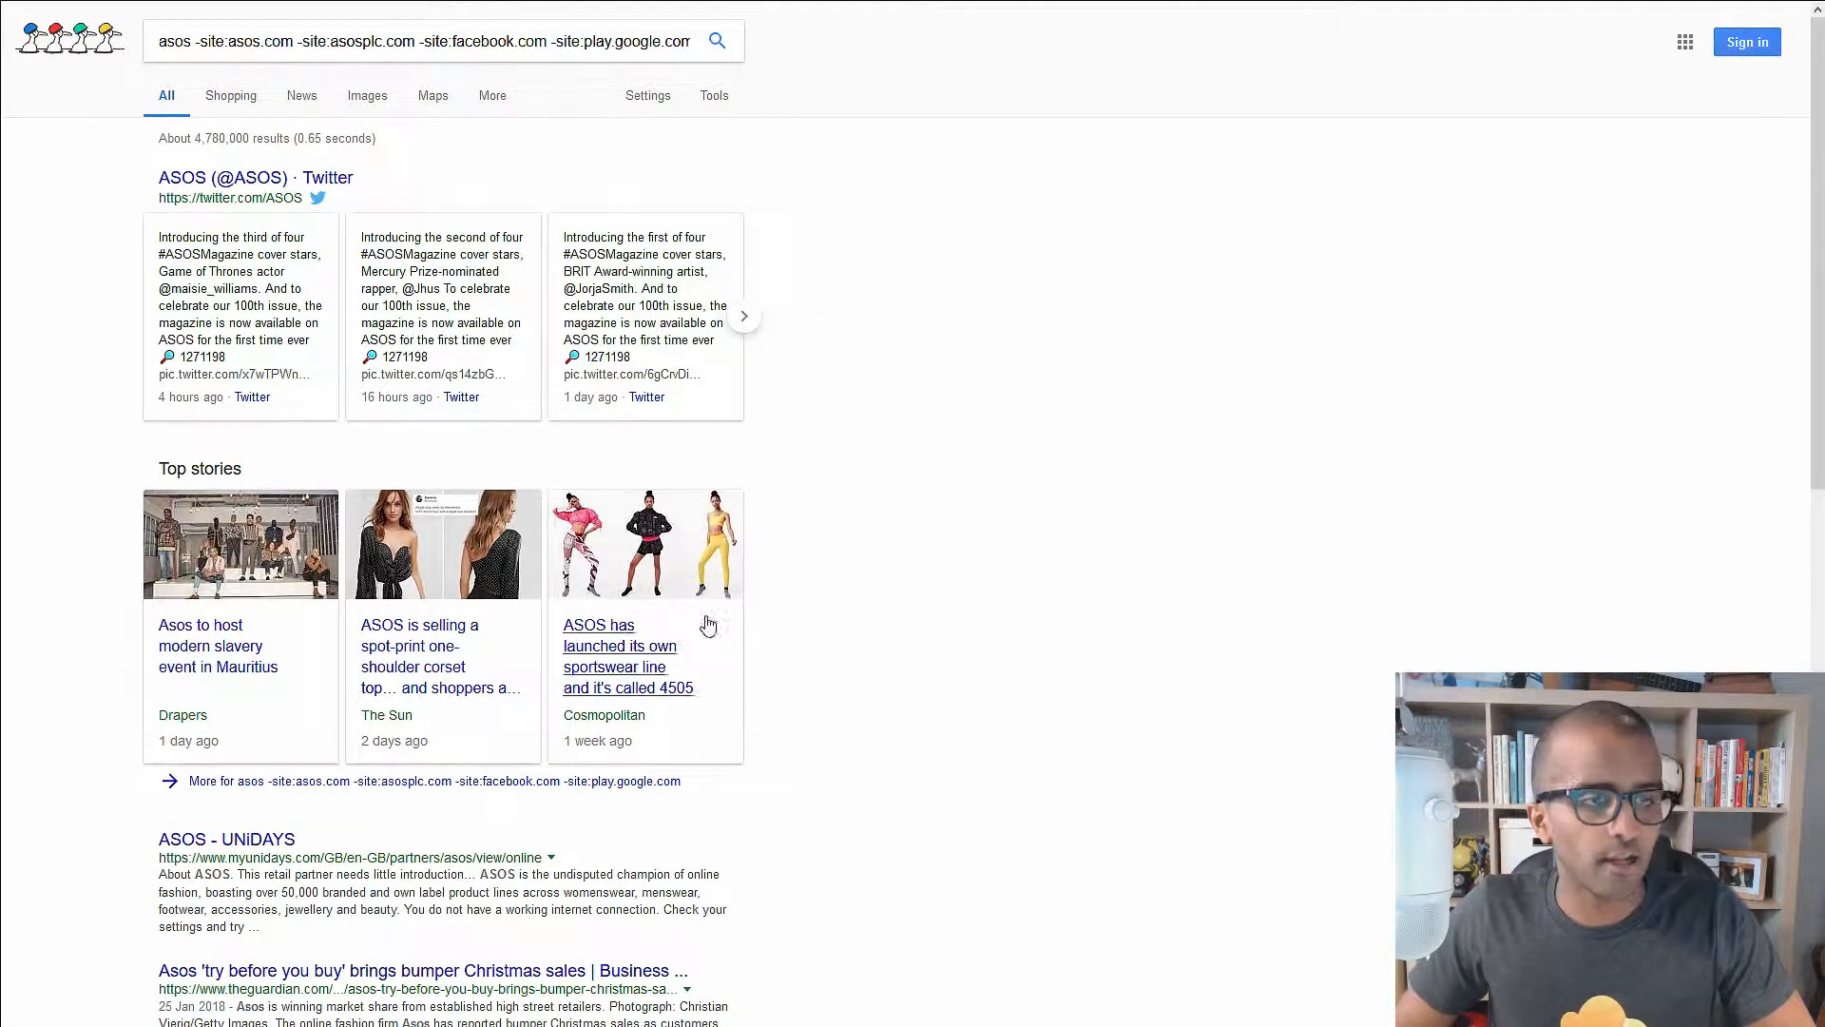
- Look through the asos results and limit them to the past month
scroll(932, 565, down, 4)
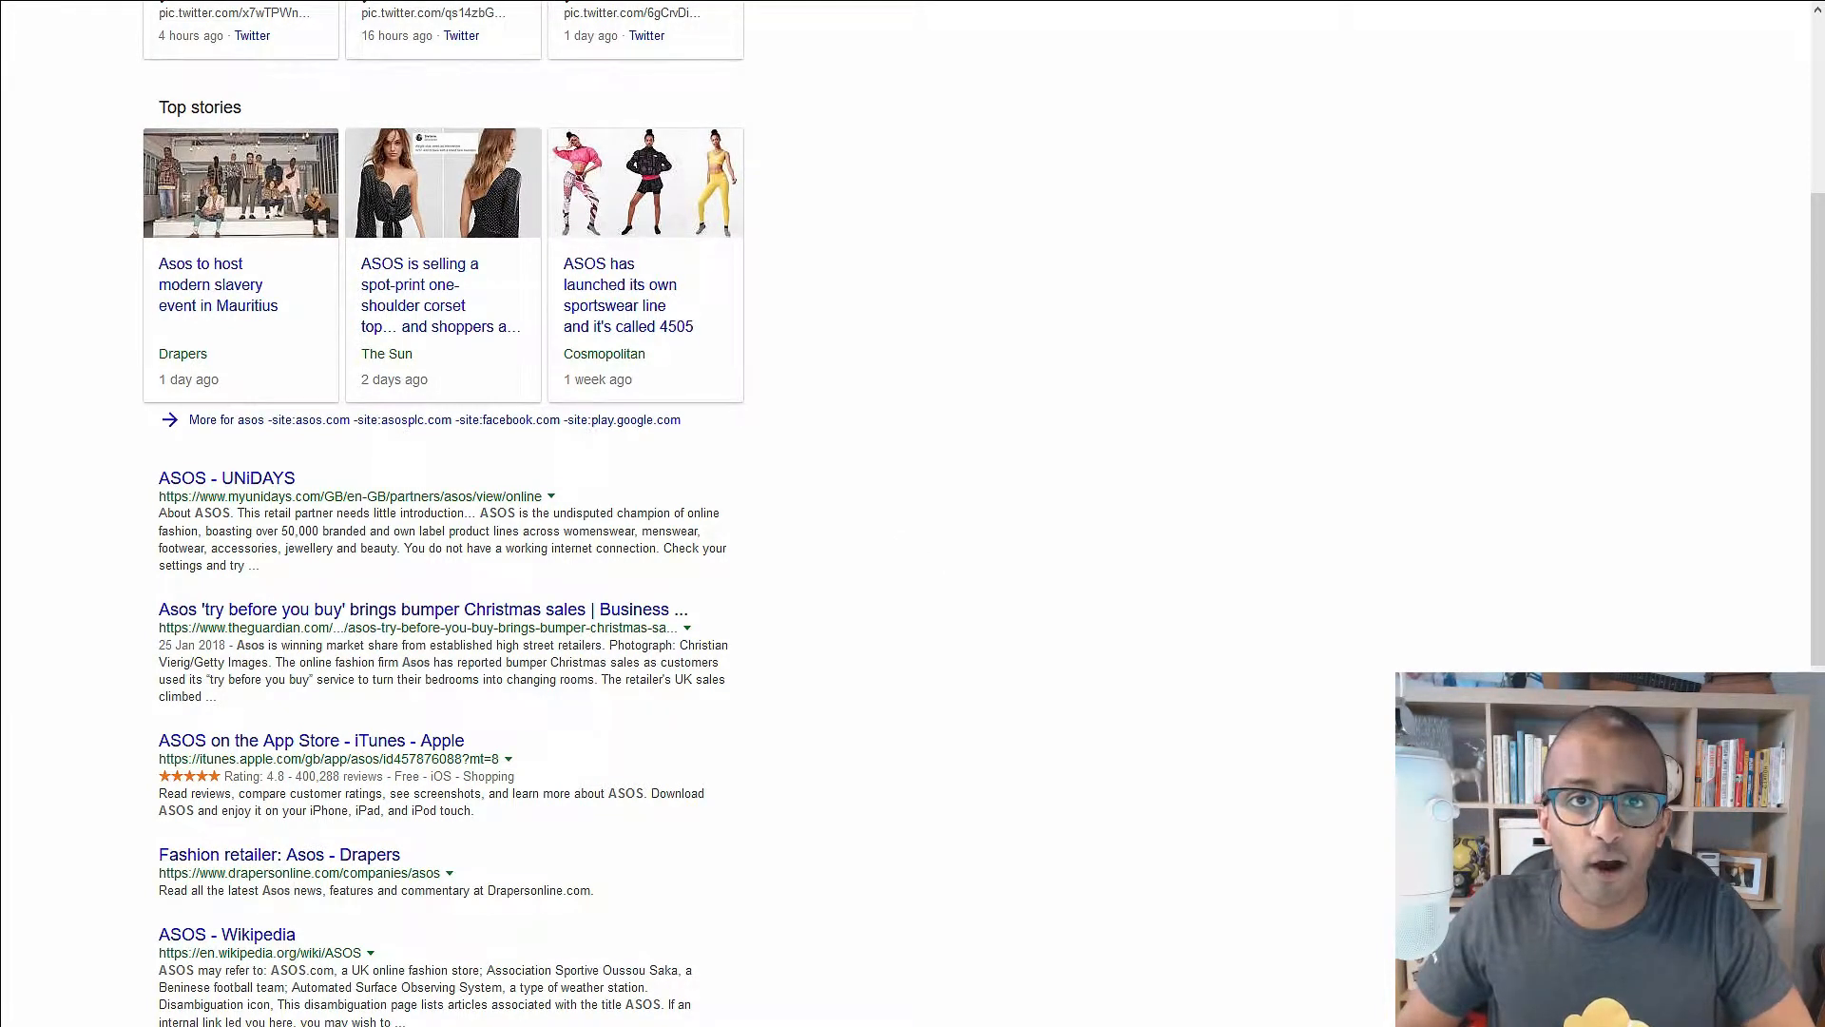
scroll(1475, 396, up, 4)
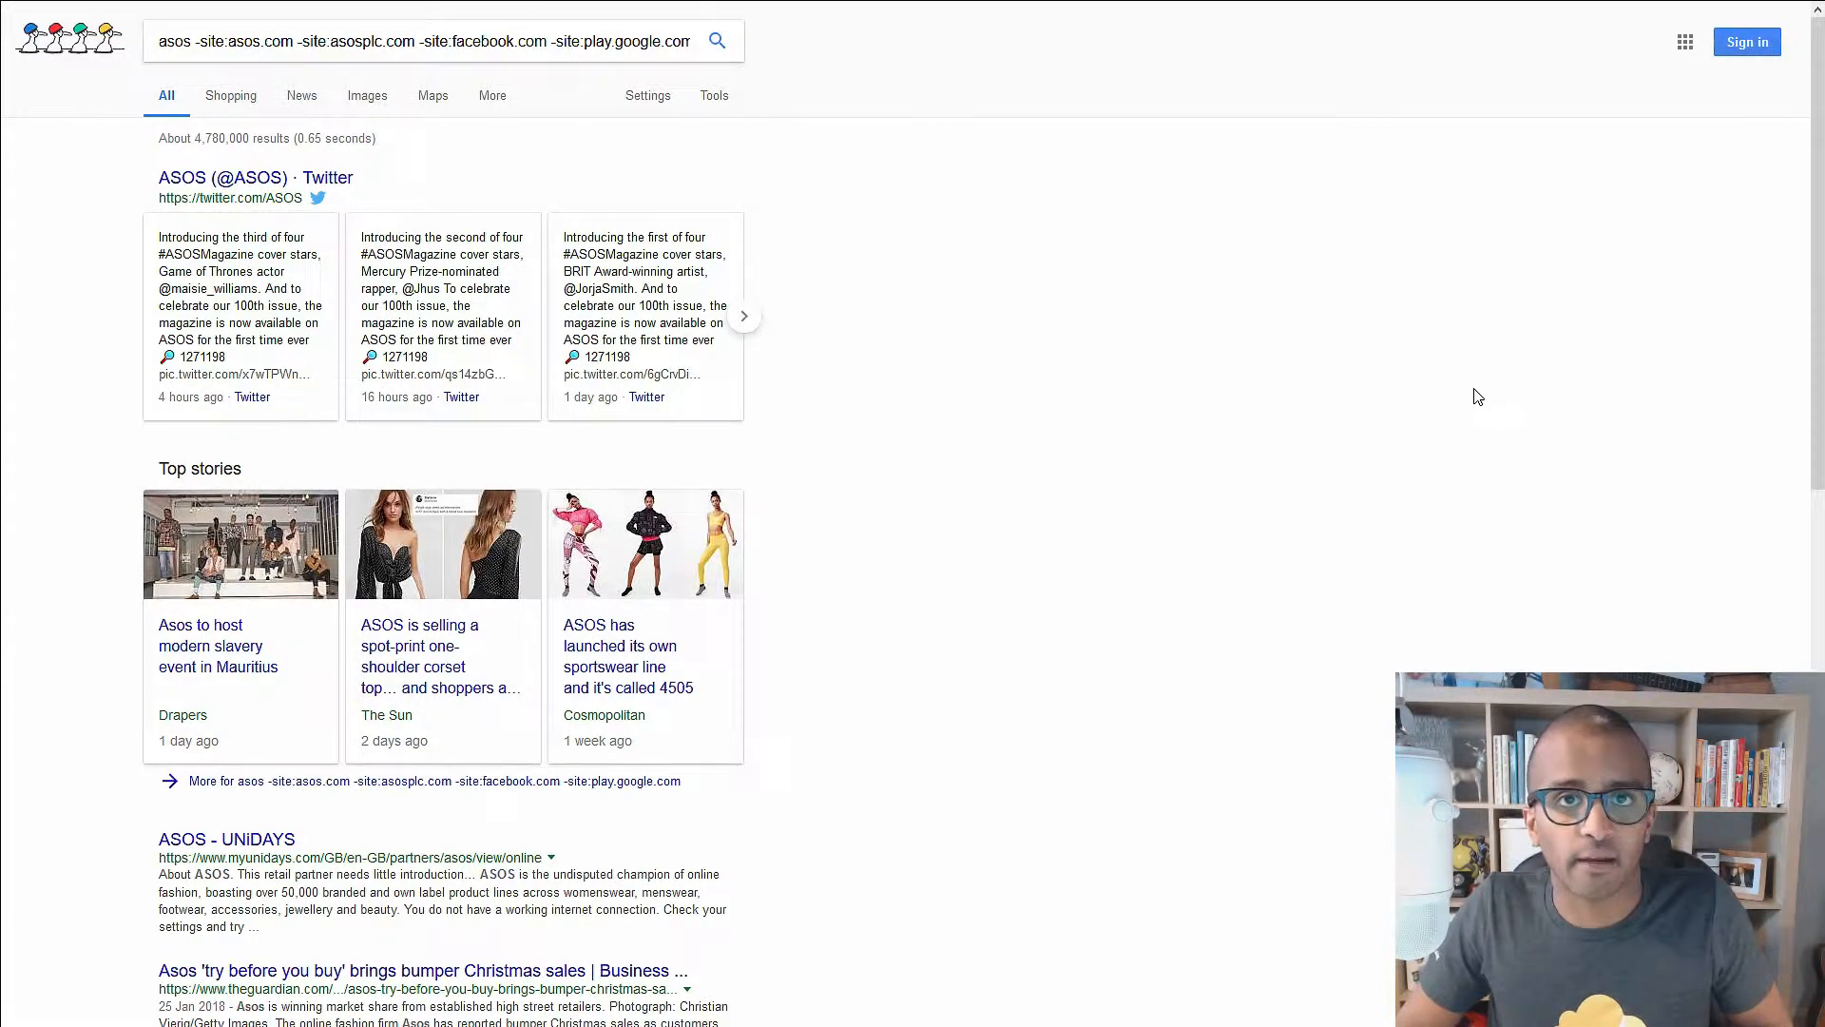
click(728, 109)
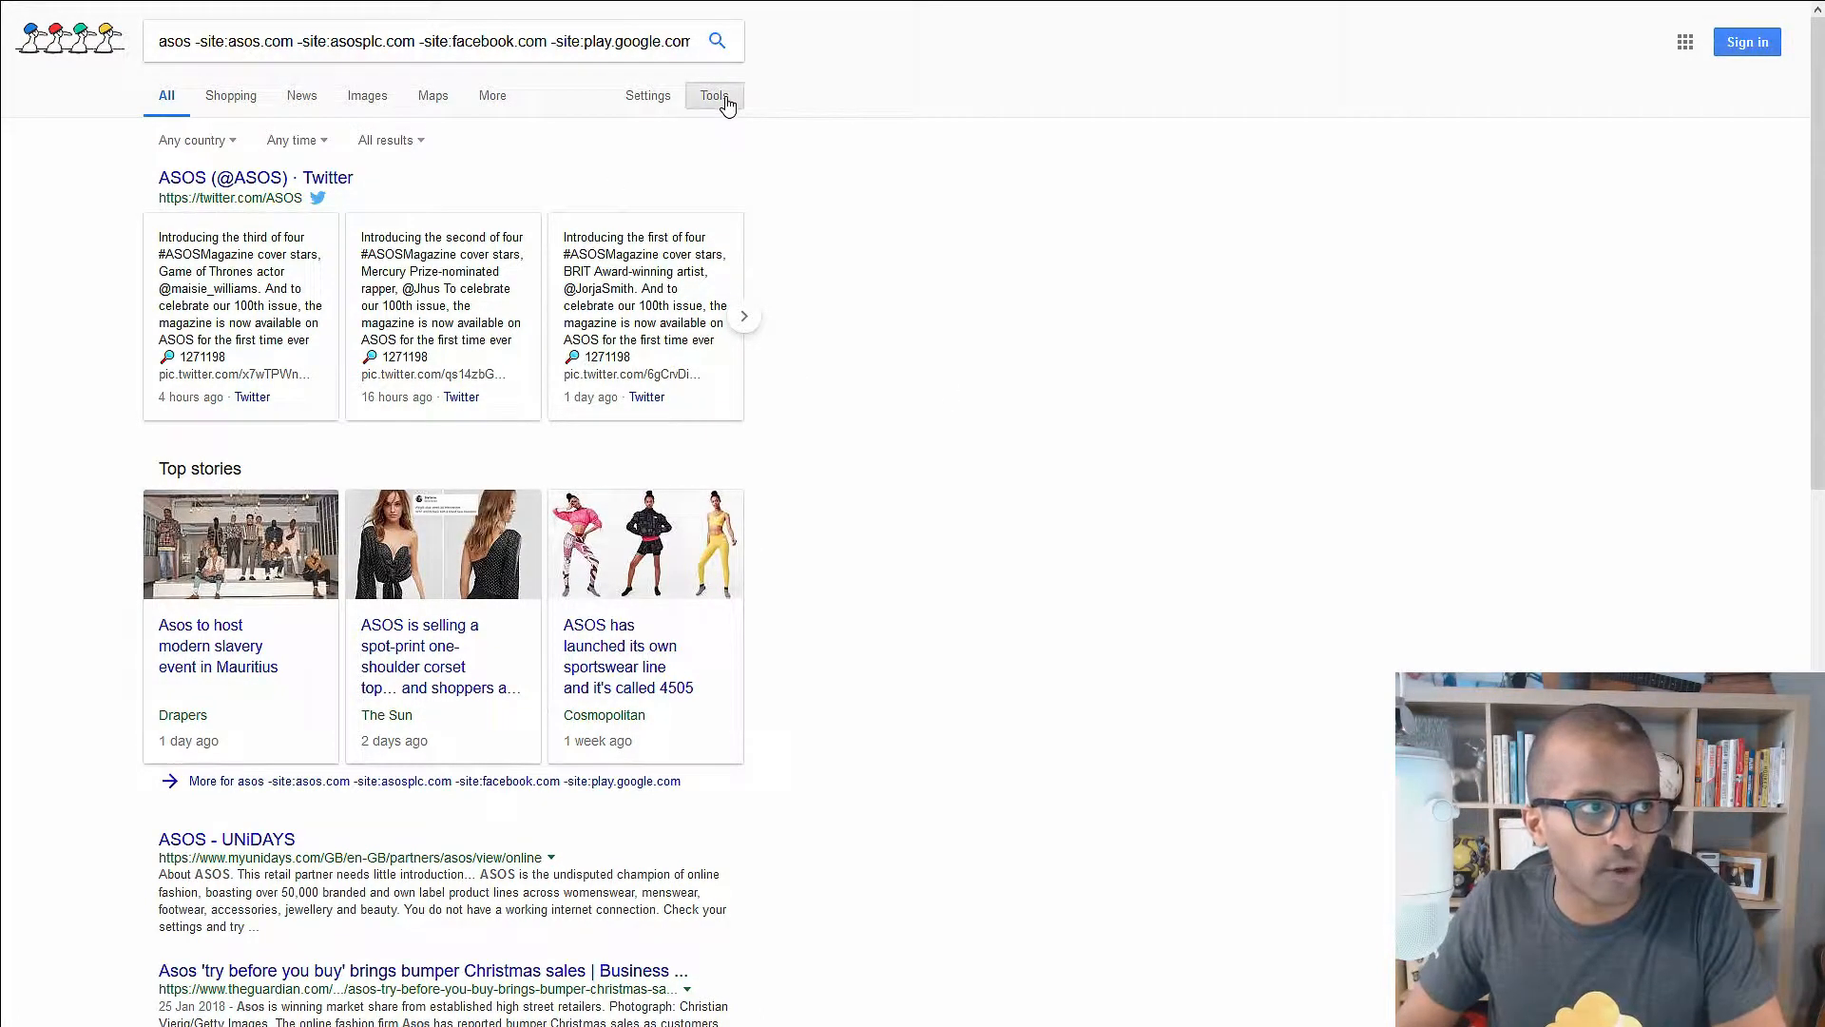
click(197, 144)
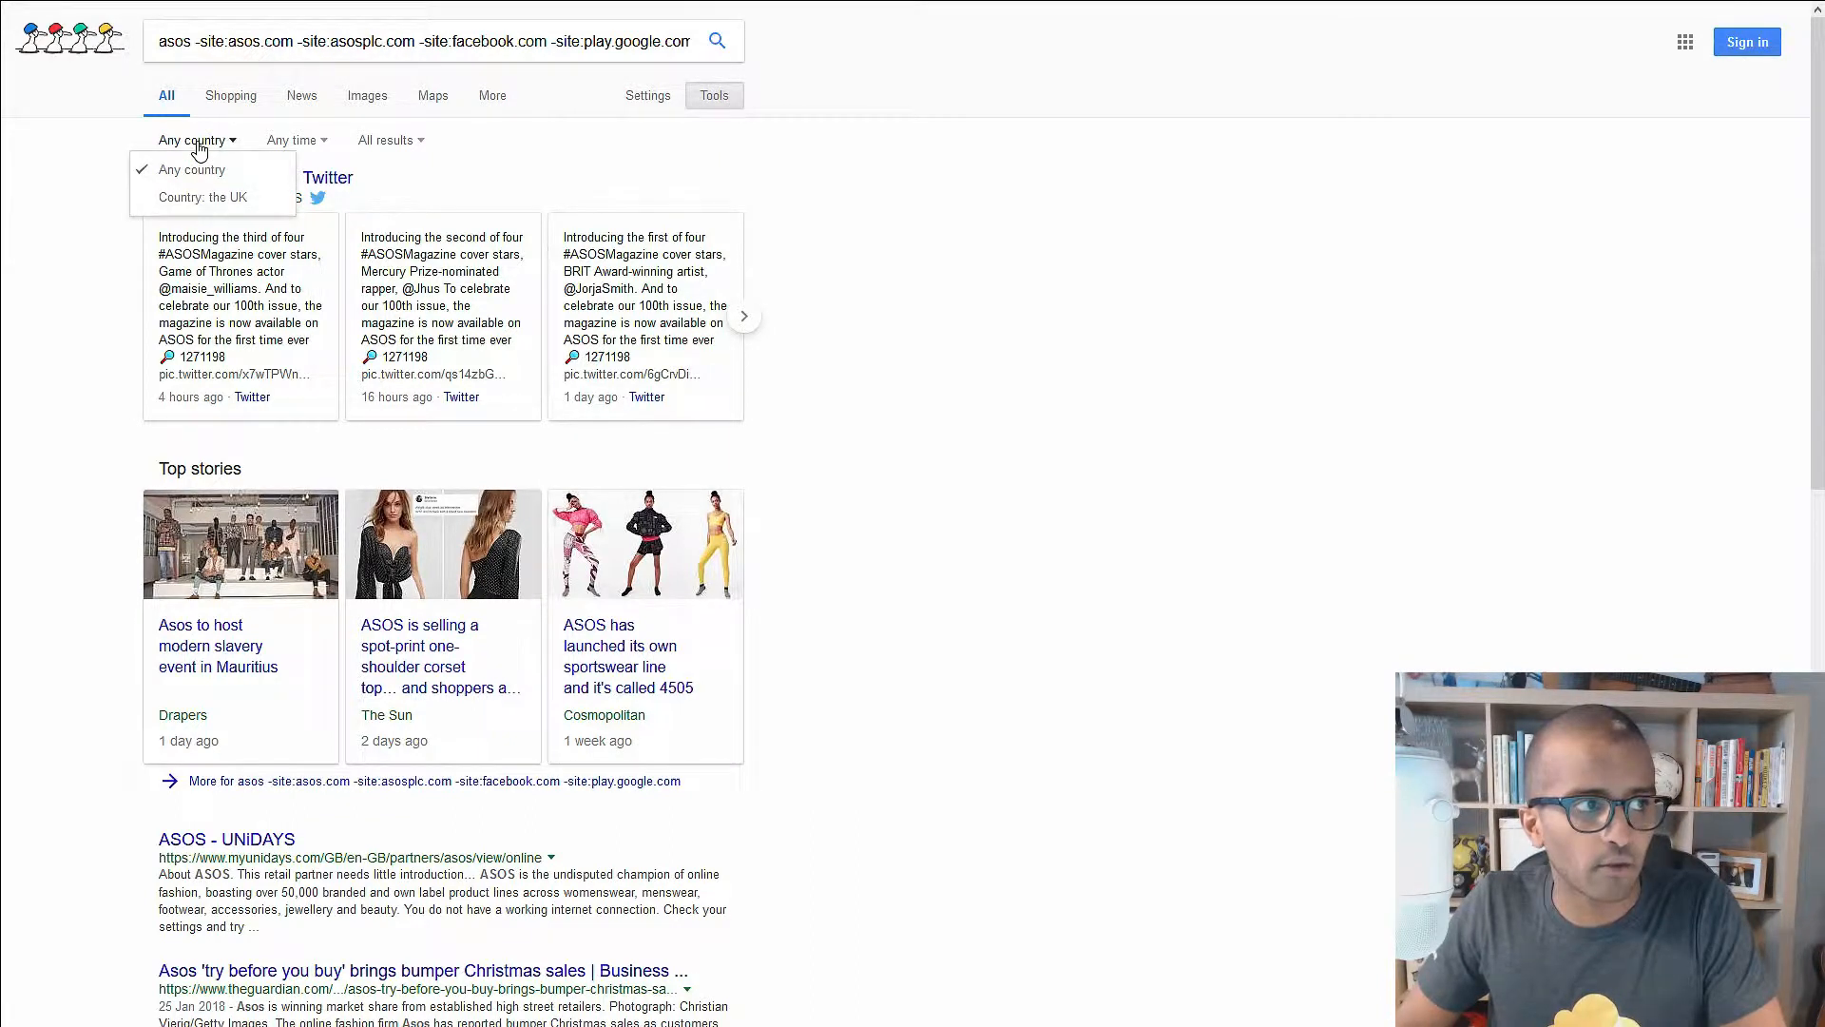
click(318, 142)
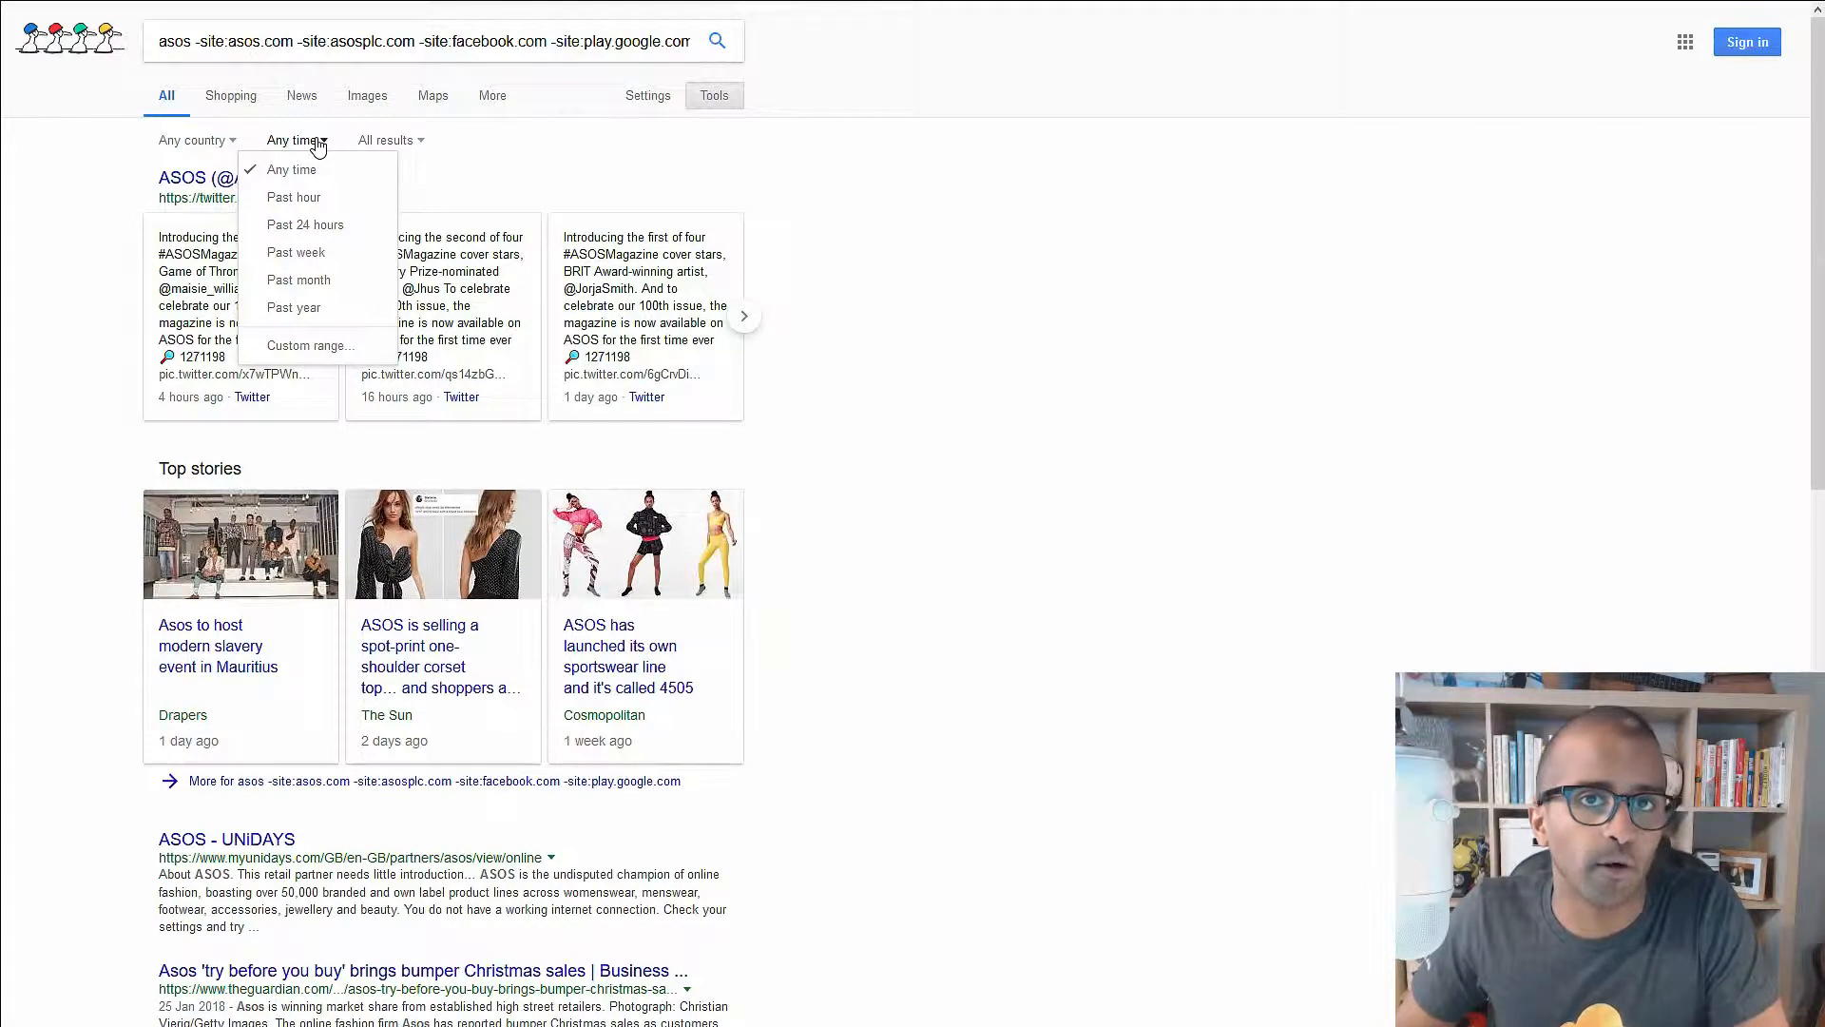
click(300, 281)
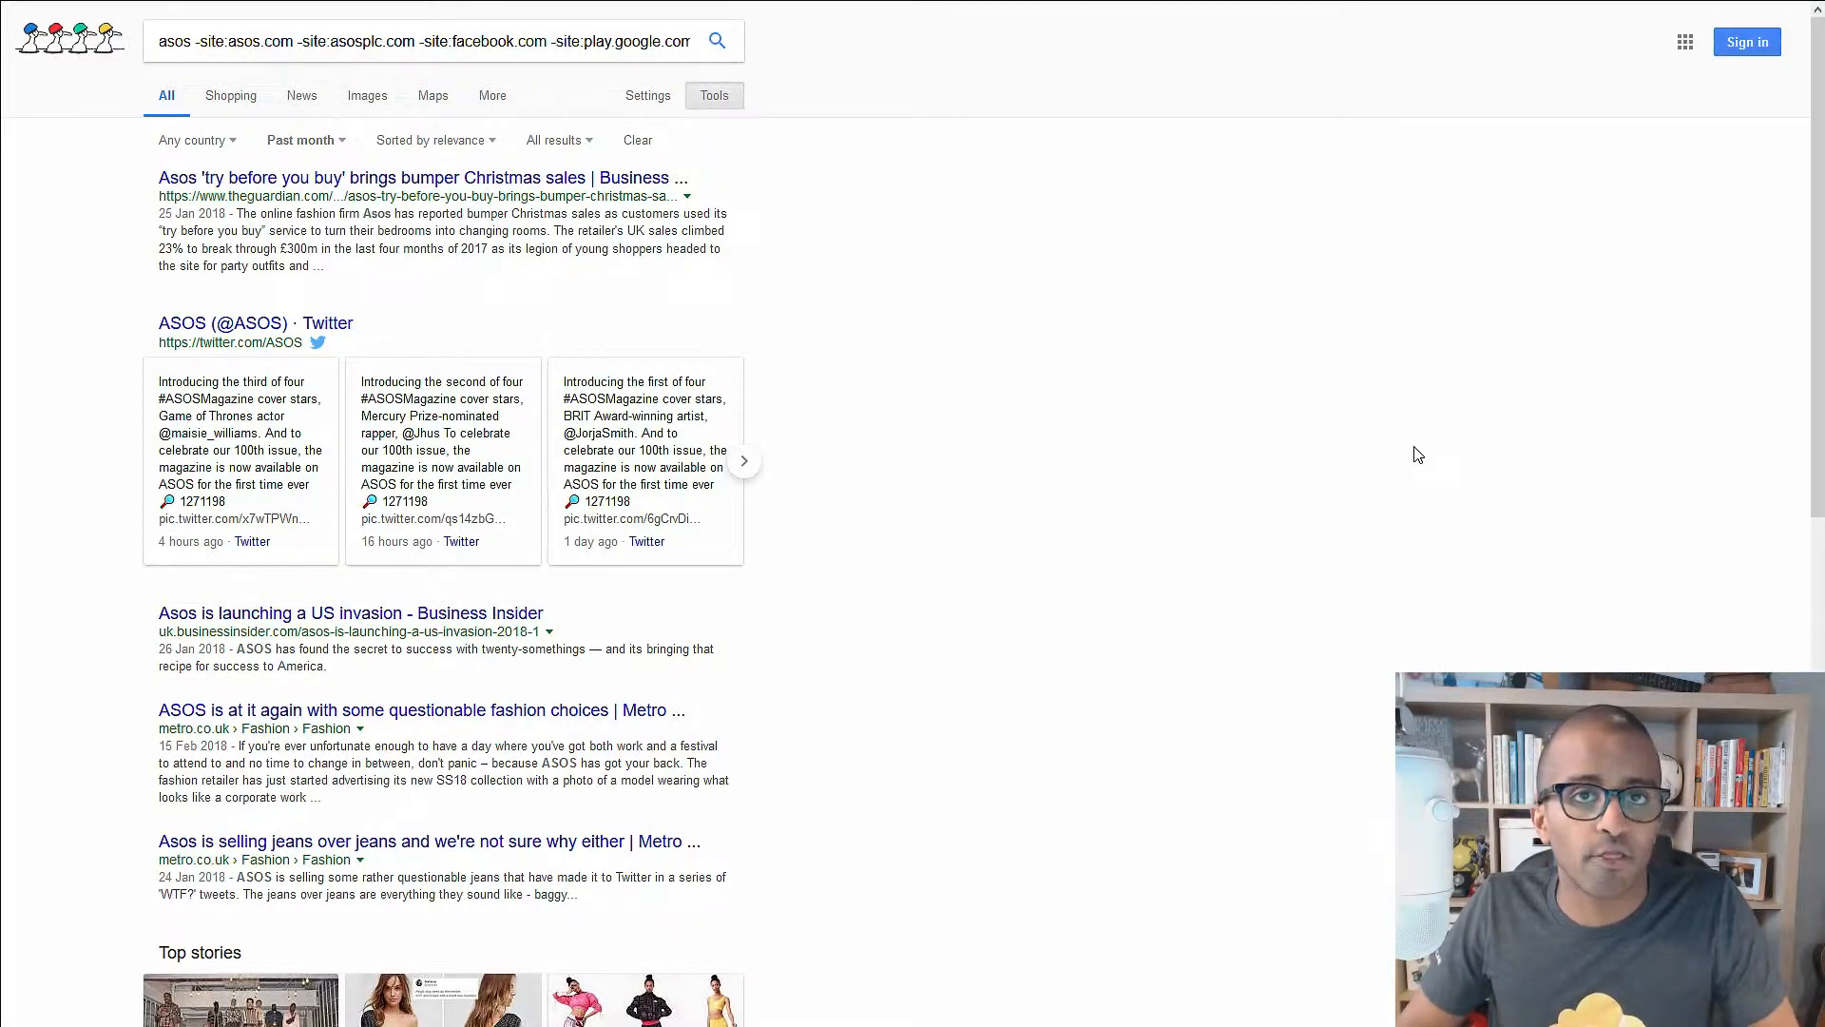
- Replace the query with "mark zuckerberg -site:facebook.com" and run the search
triple_click(446, 46)
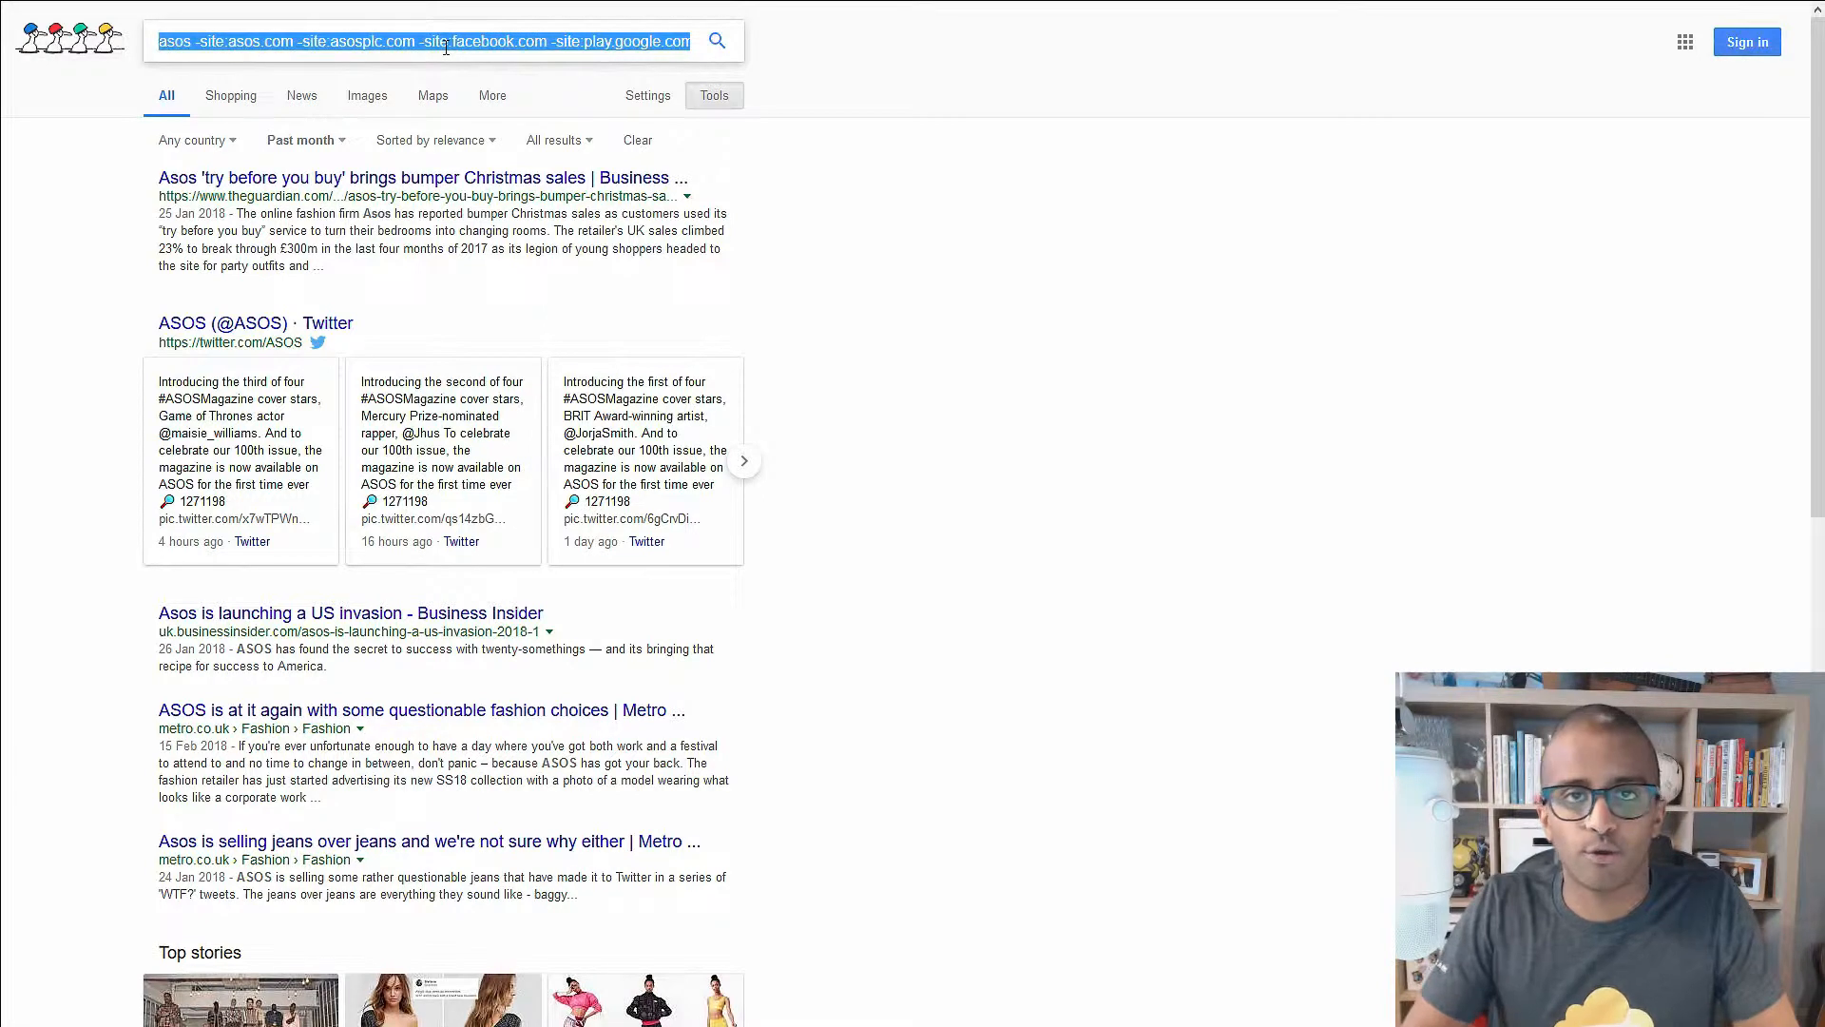
text(mark zucker)
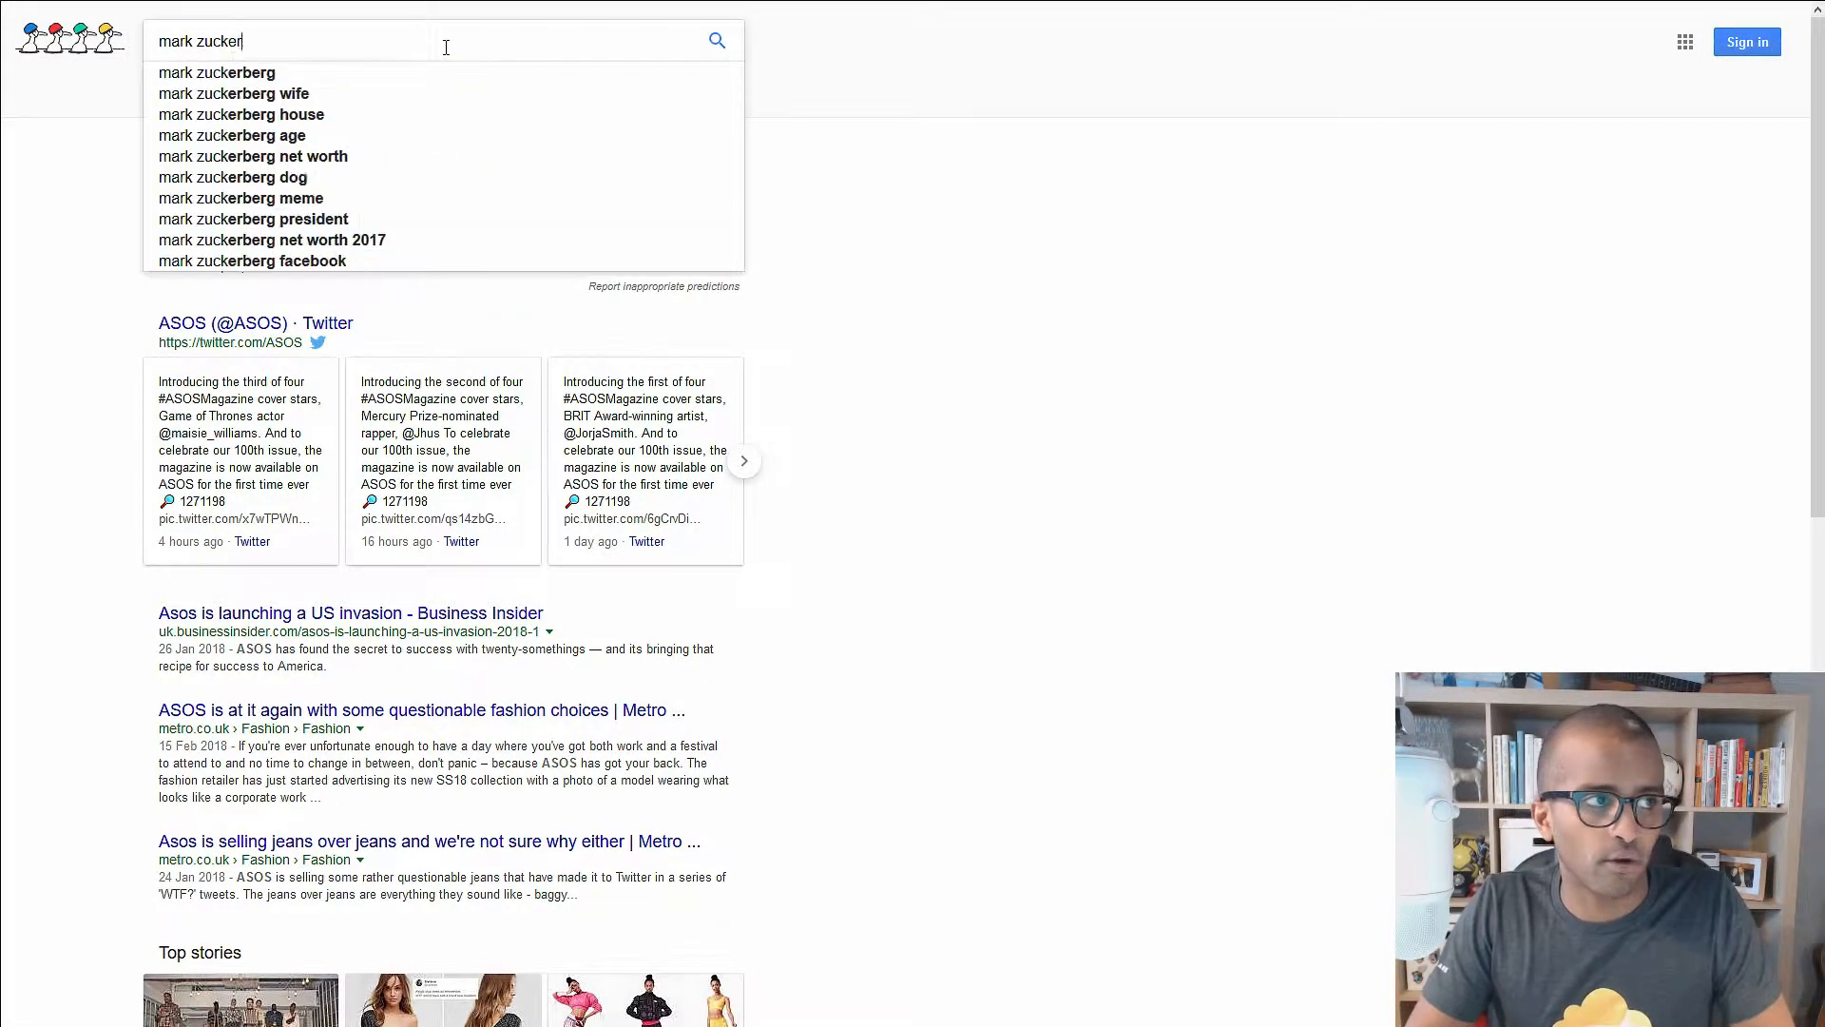
text(berg)
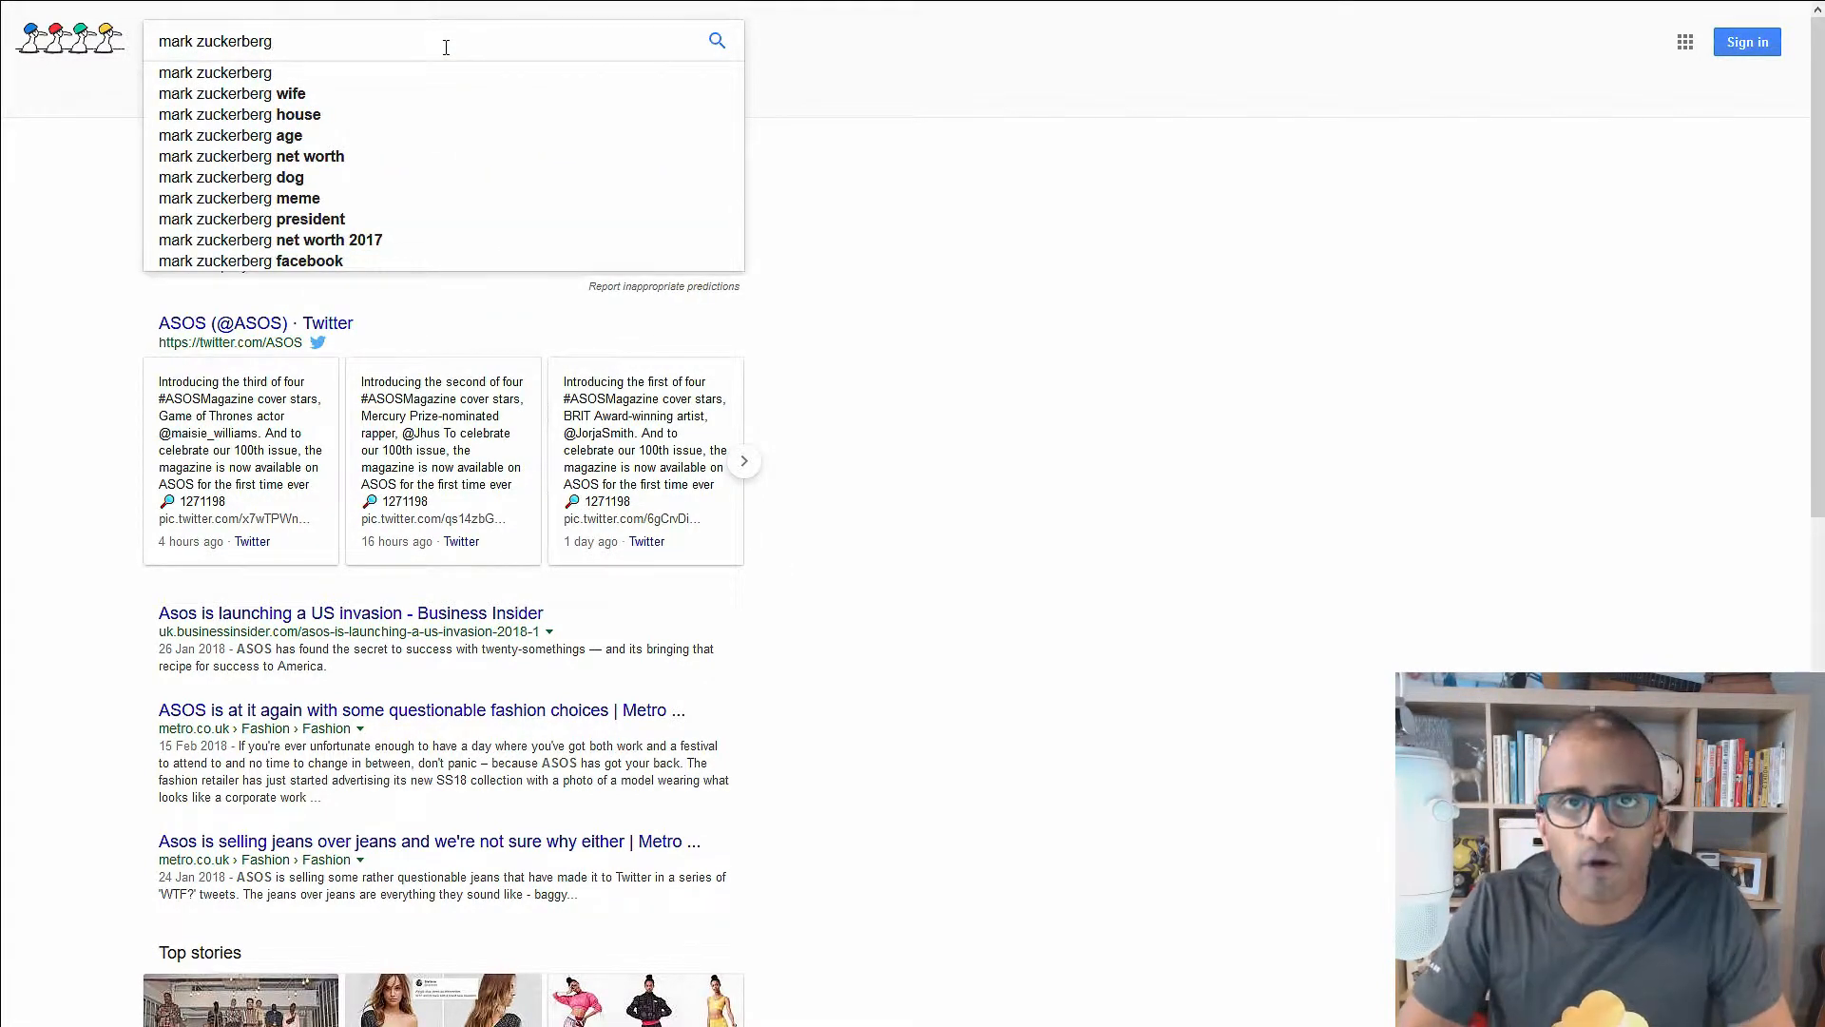
text( -site:)
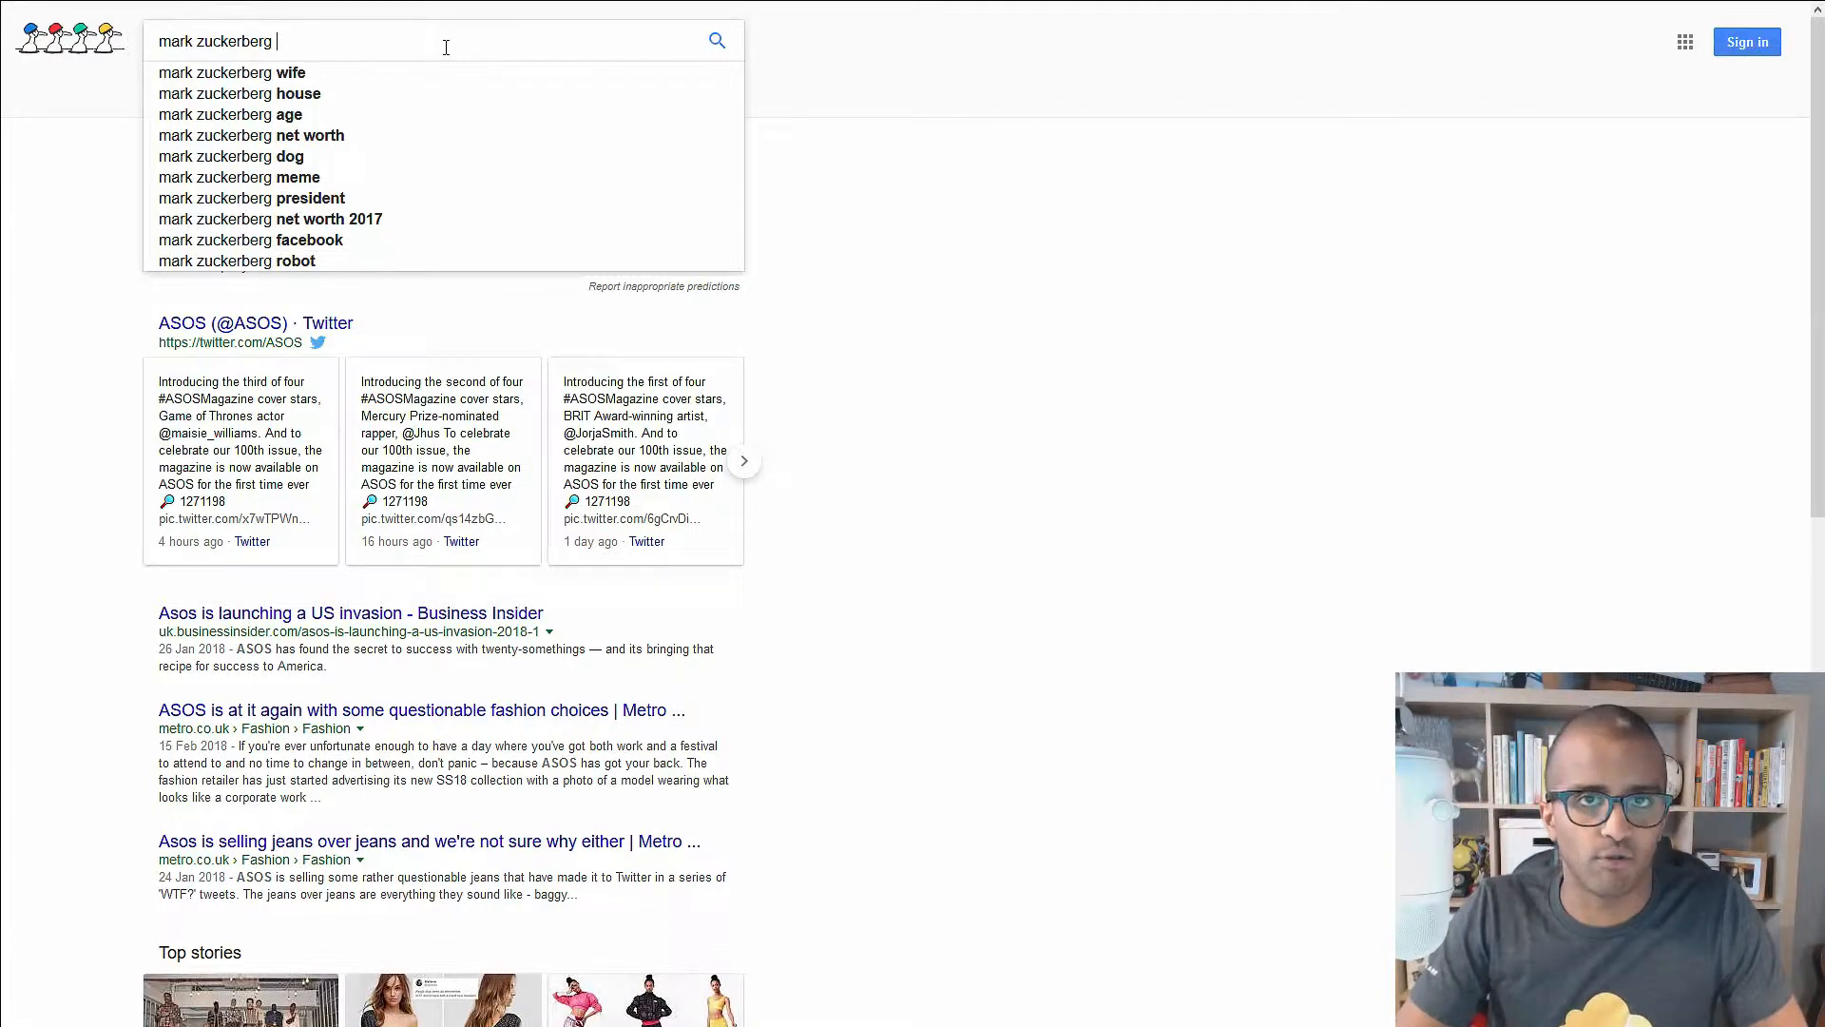
text(facebook.com)
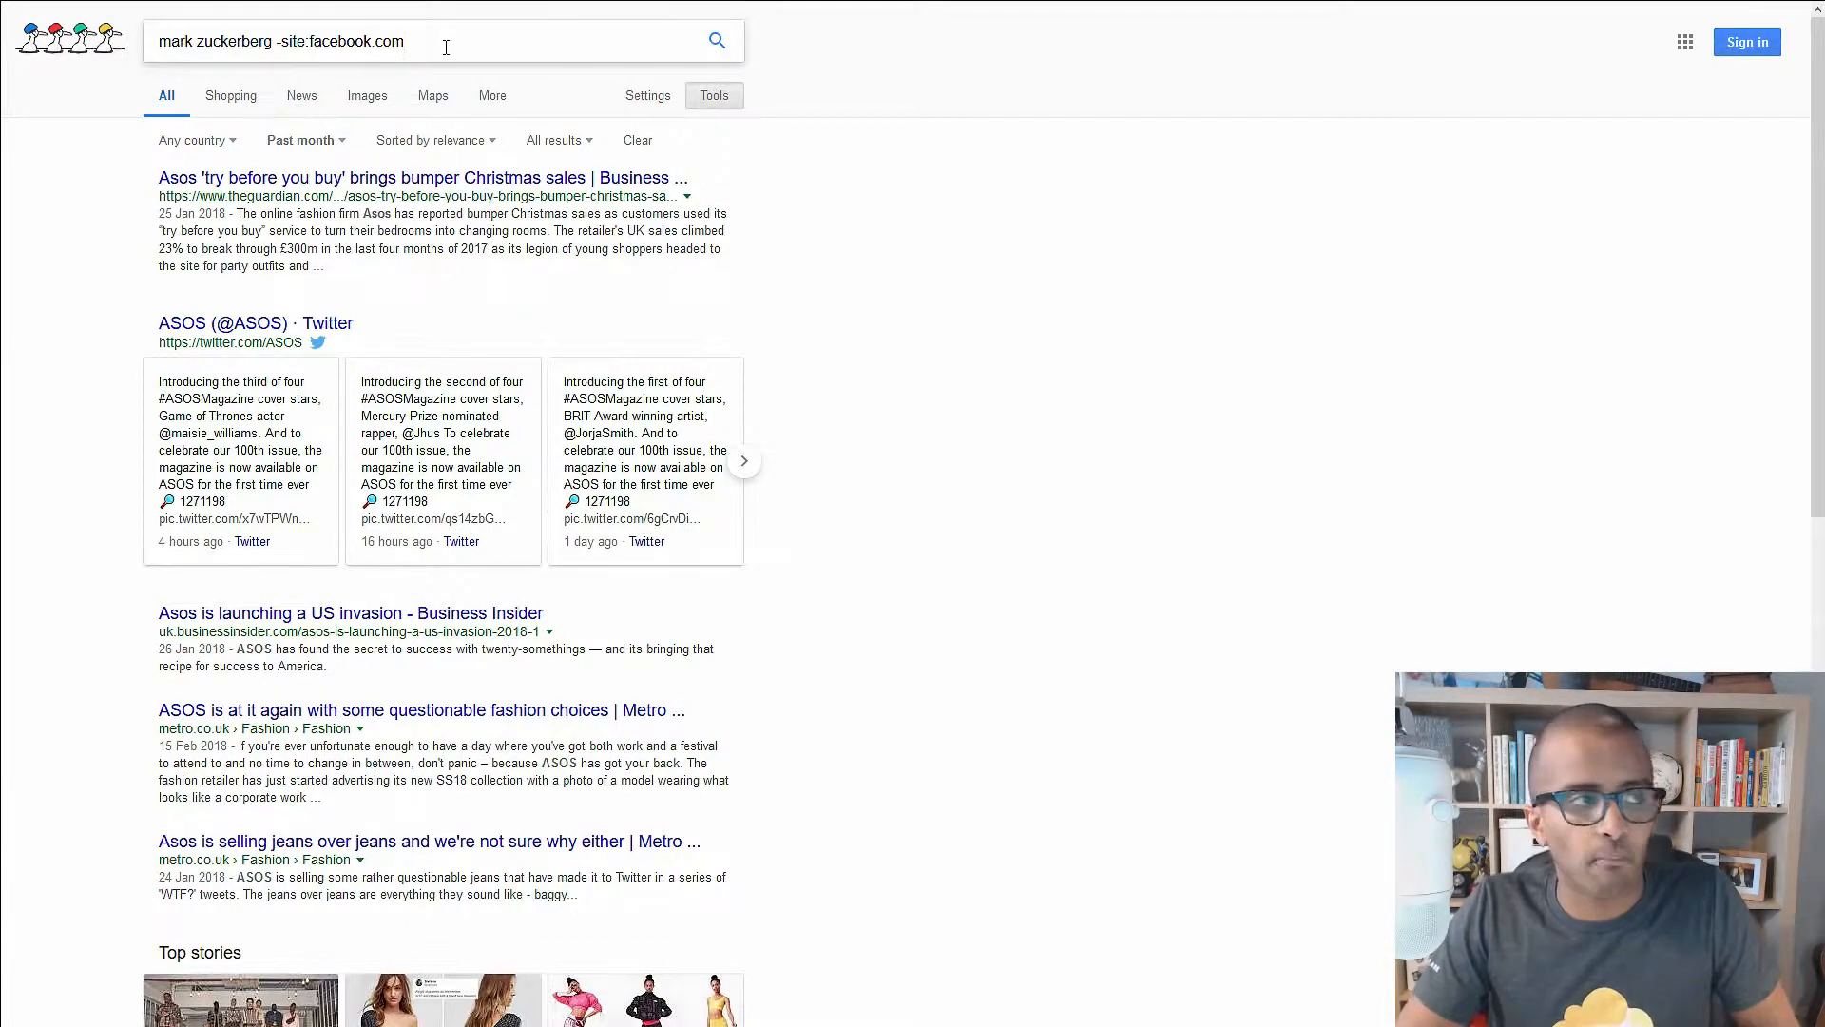
key(Return)
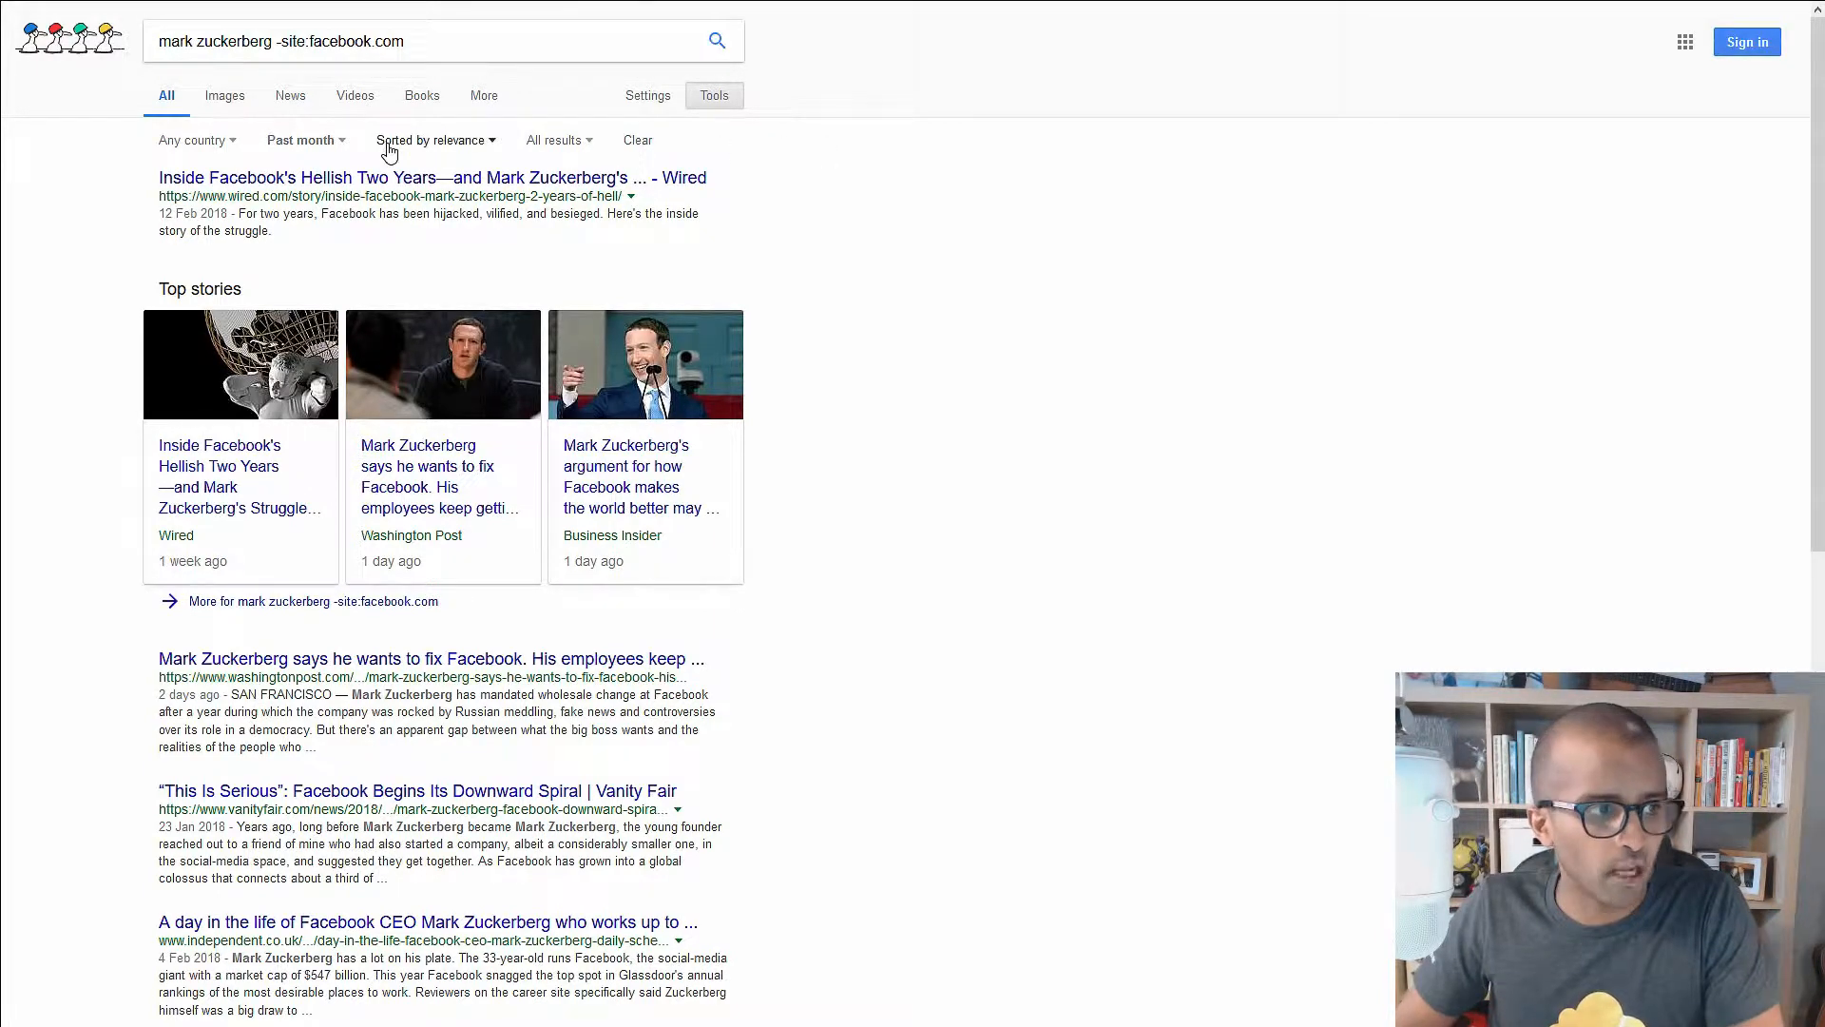
- Clear the date filter and search again with the word "blog" added to the end of the query
click(639, 142)
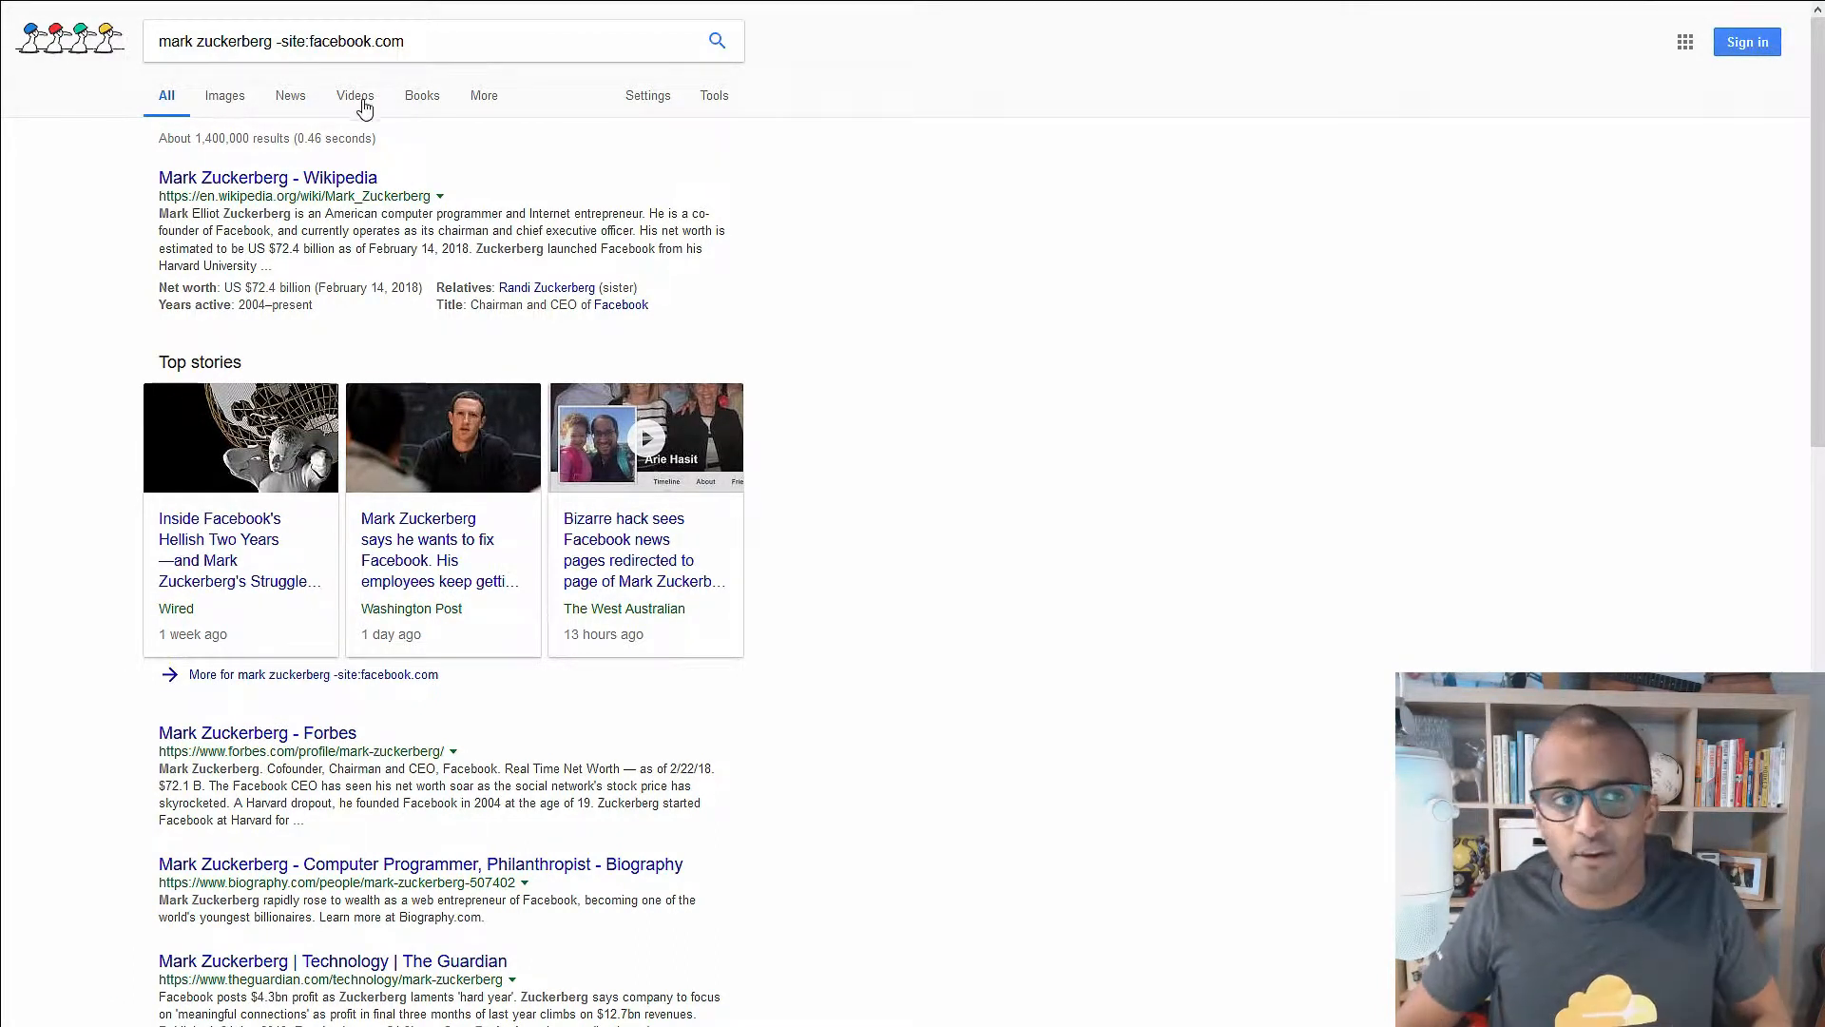
click(474, 38)
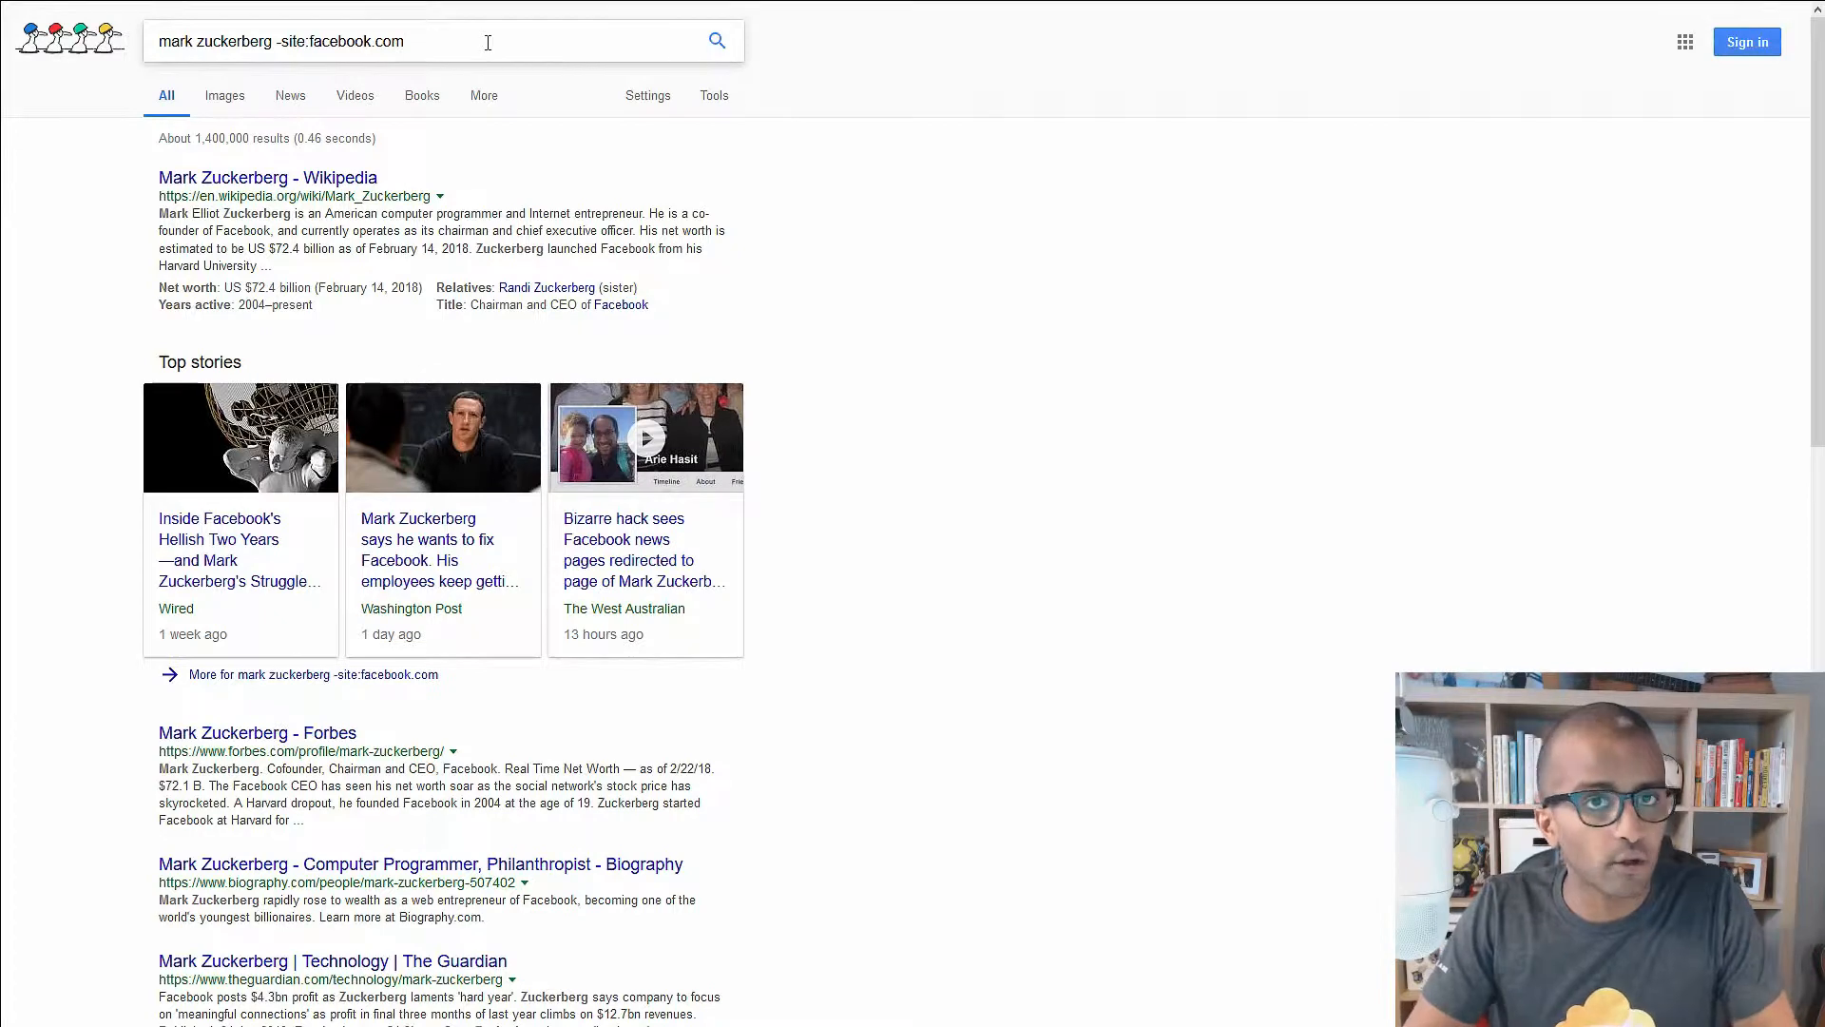
text(blog)
key(Return)
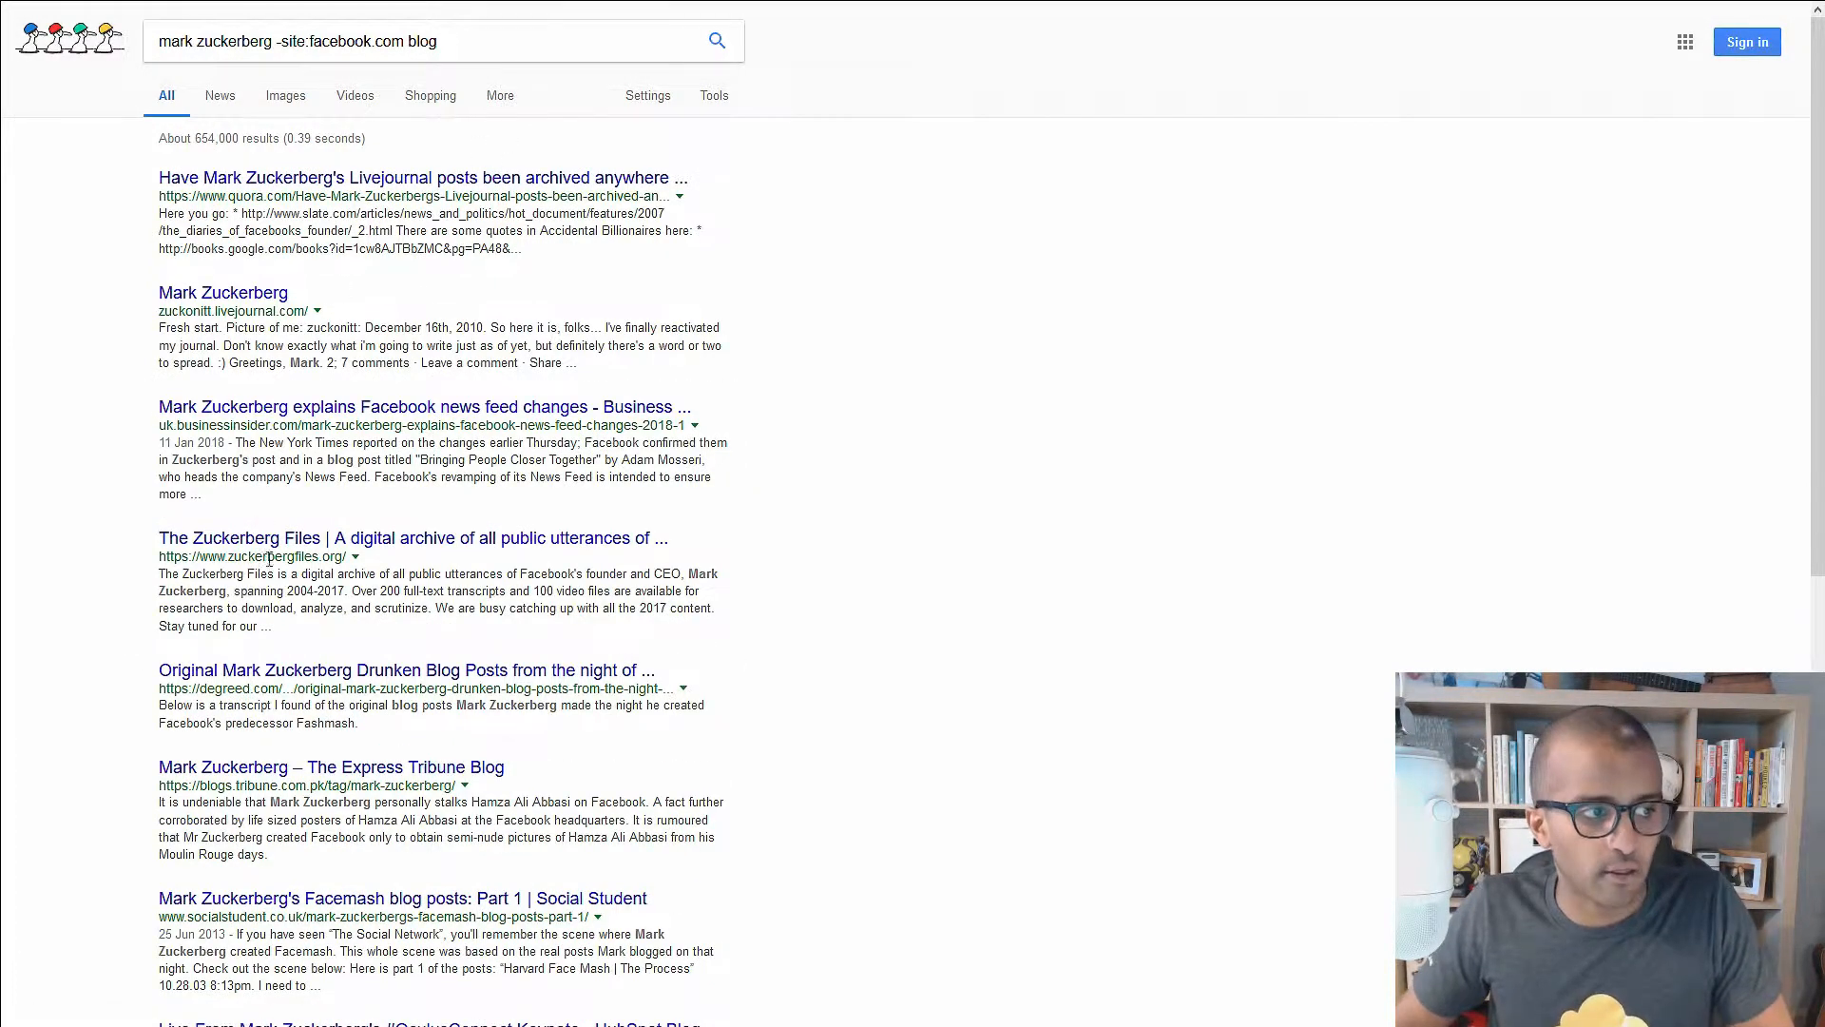
- Change "blog" in the query to inurl:blog, run the search, and check the result URLs for the word "blog"
click(410, 43)
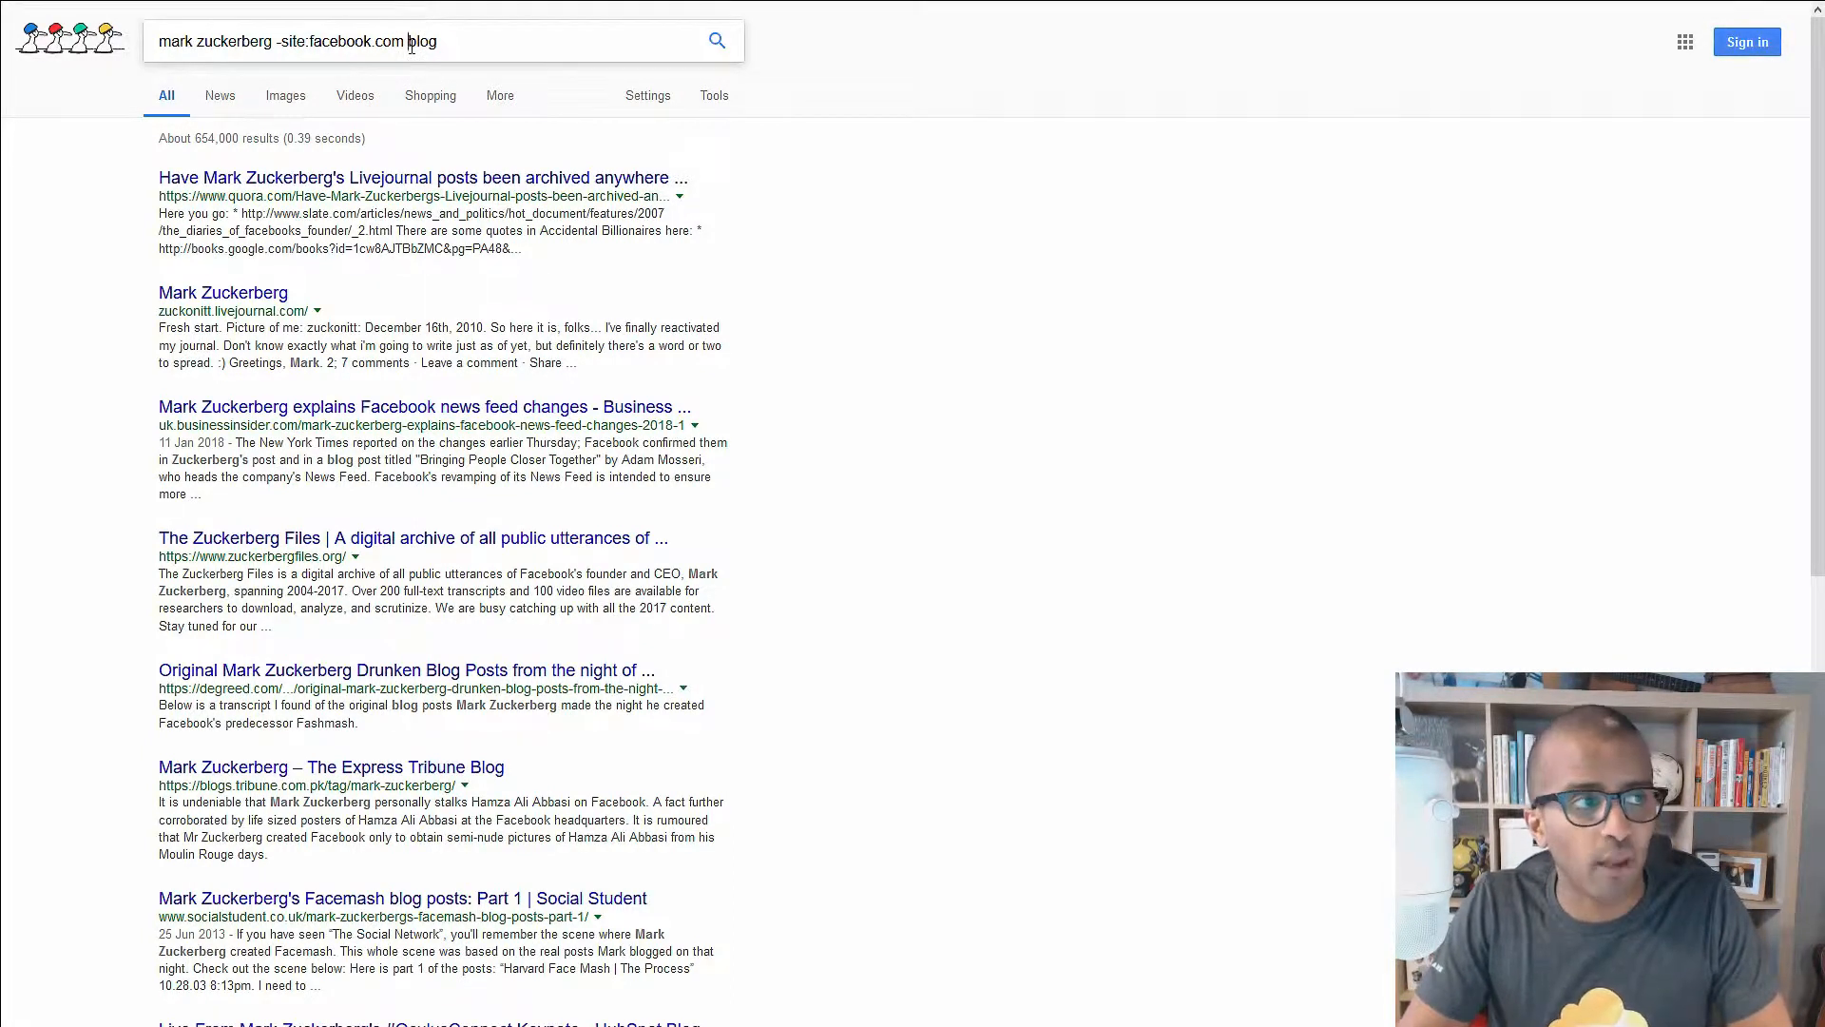
text(inurl:)
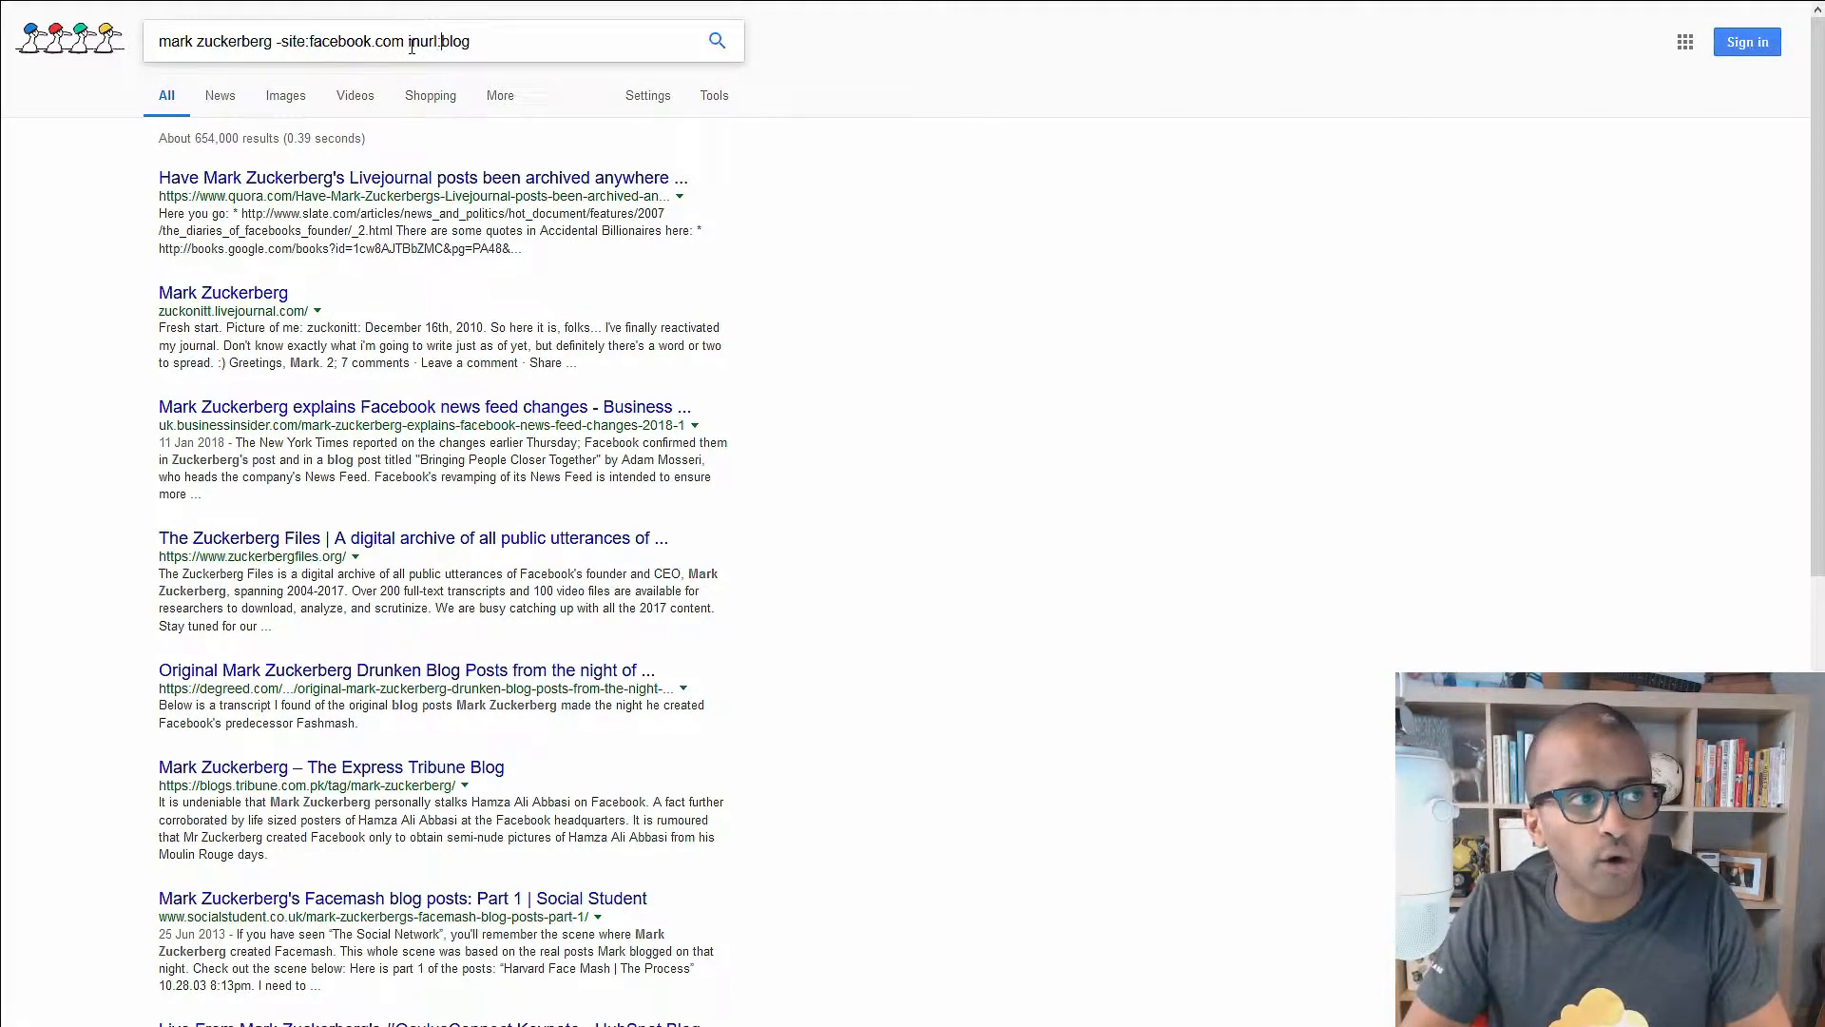
key(Return)
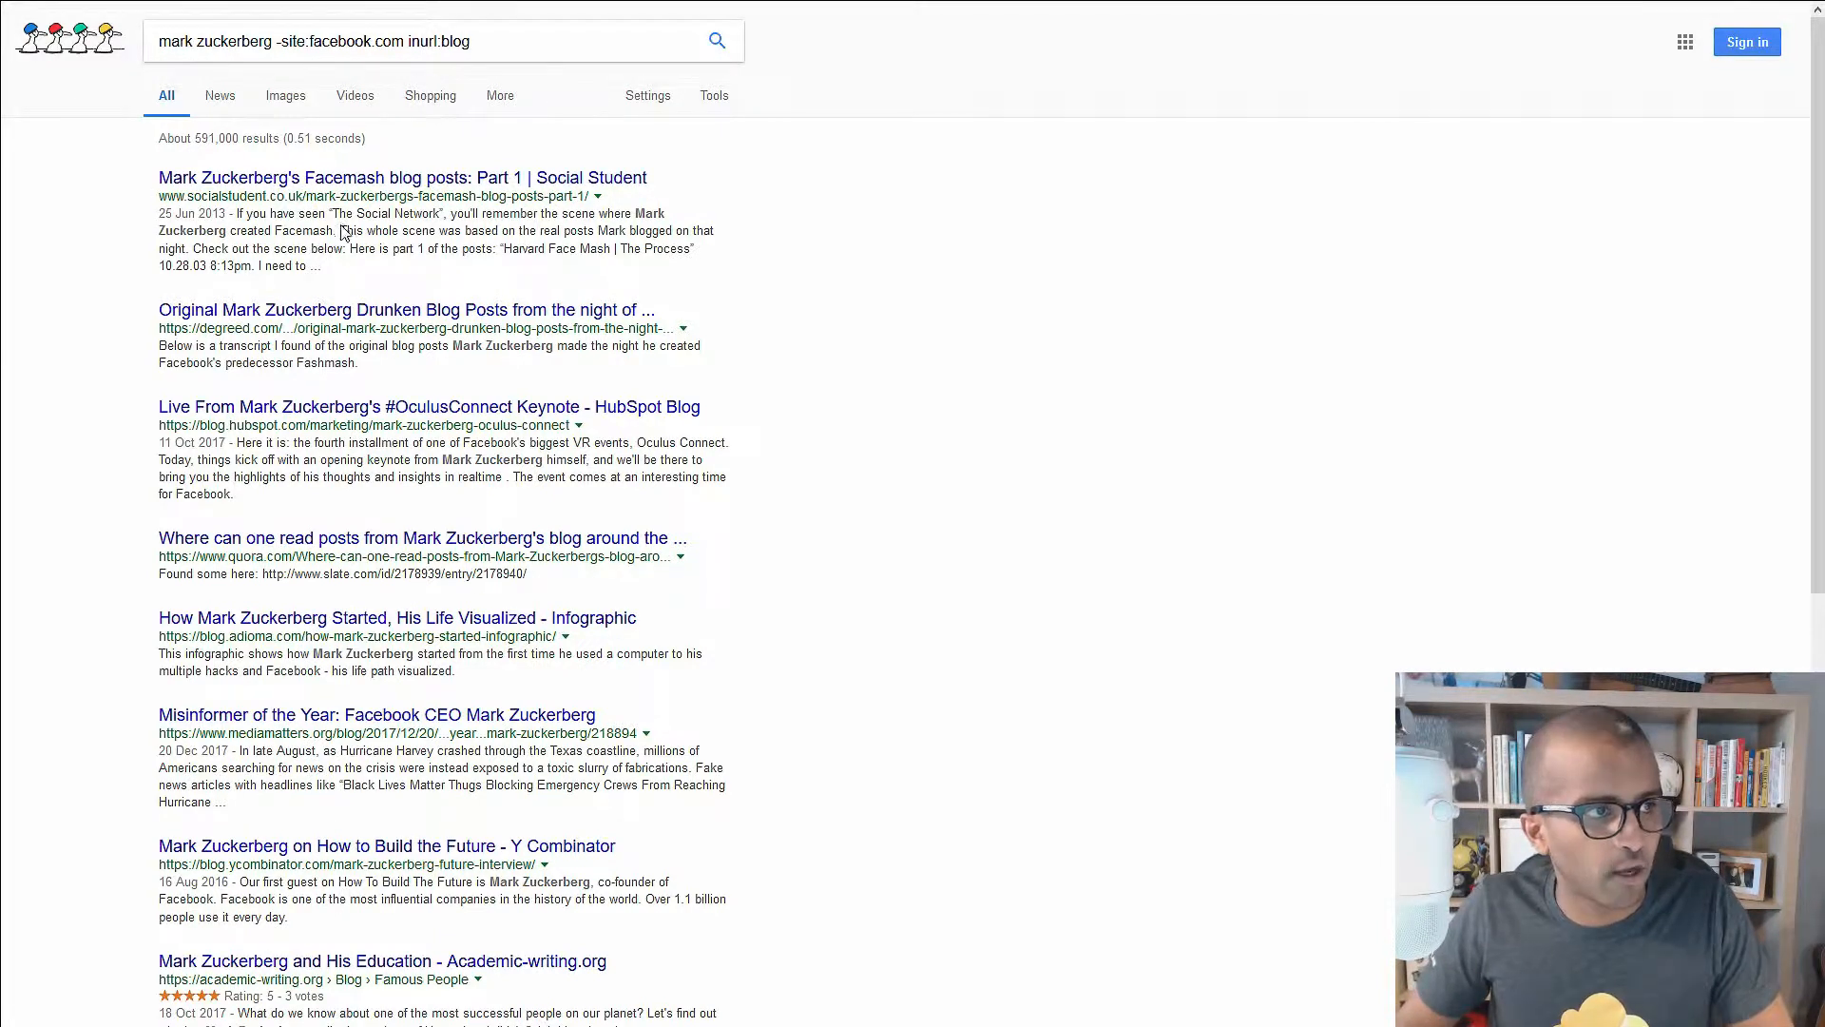
double_click(495, 196)
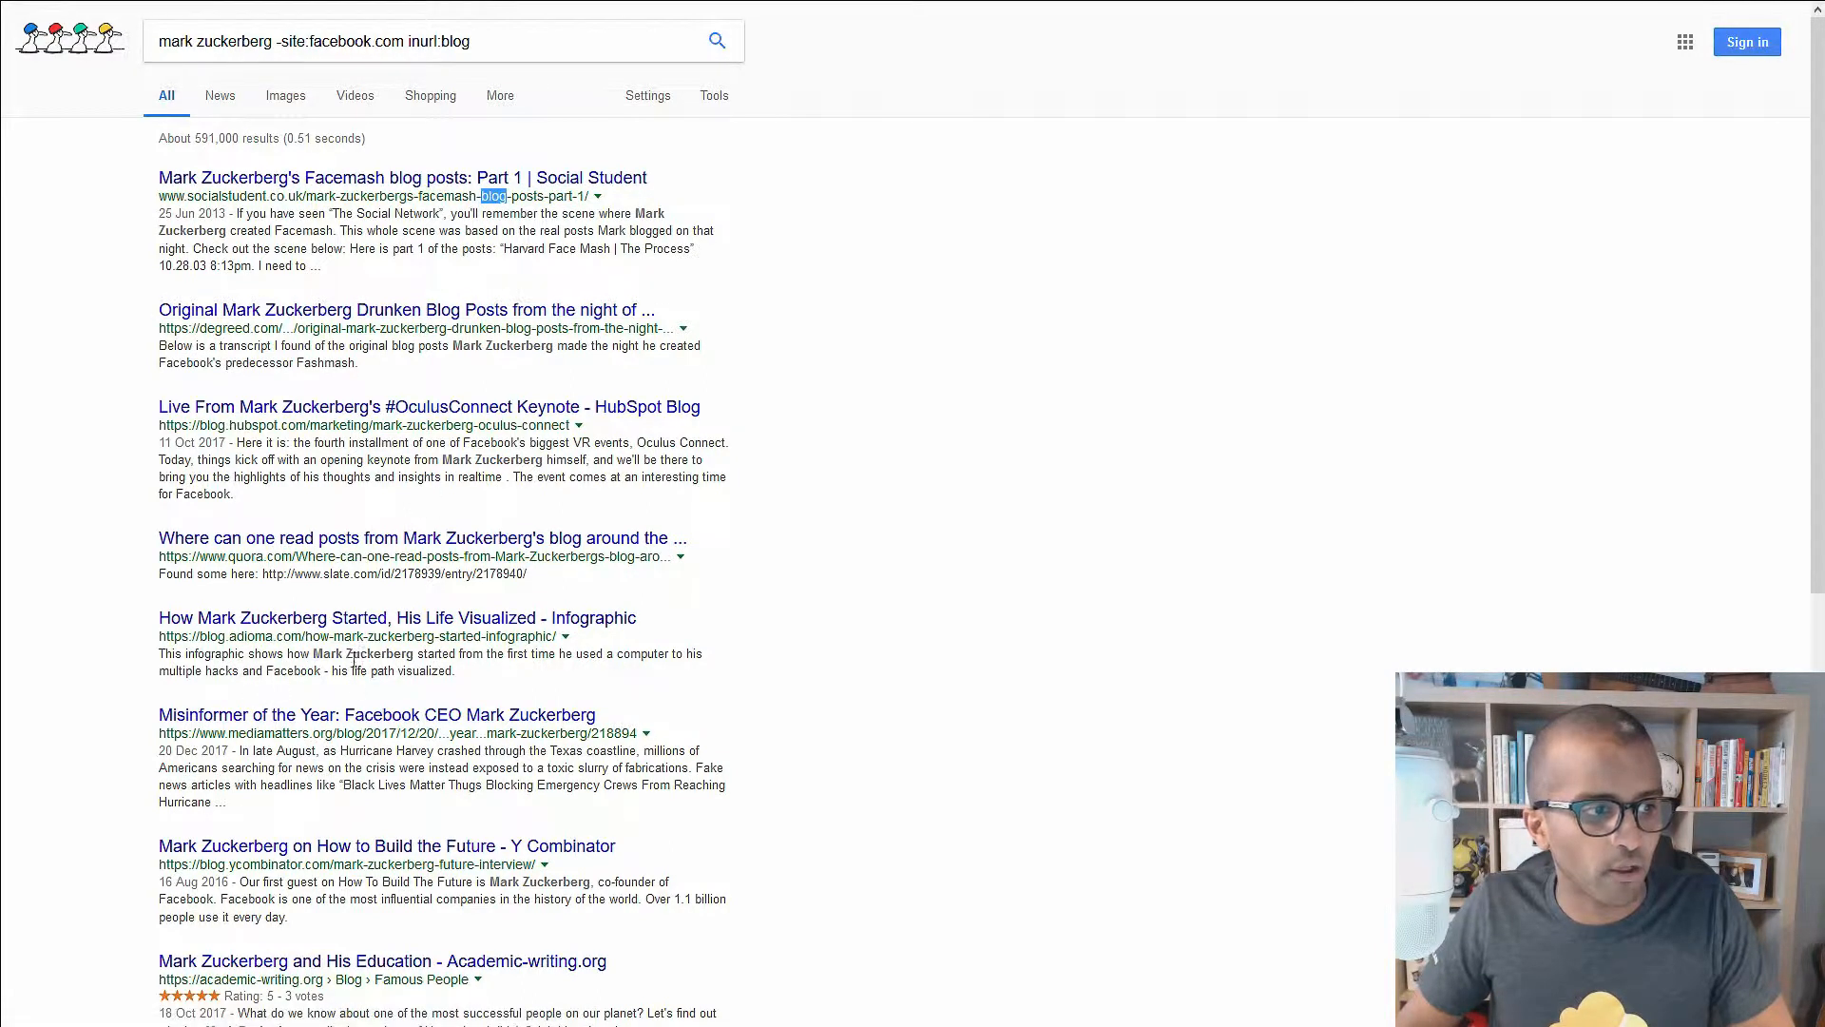
double_click(349, 733)
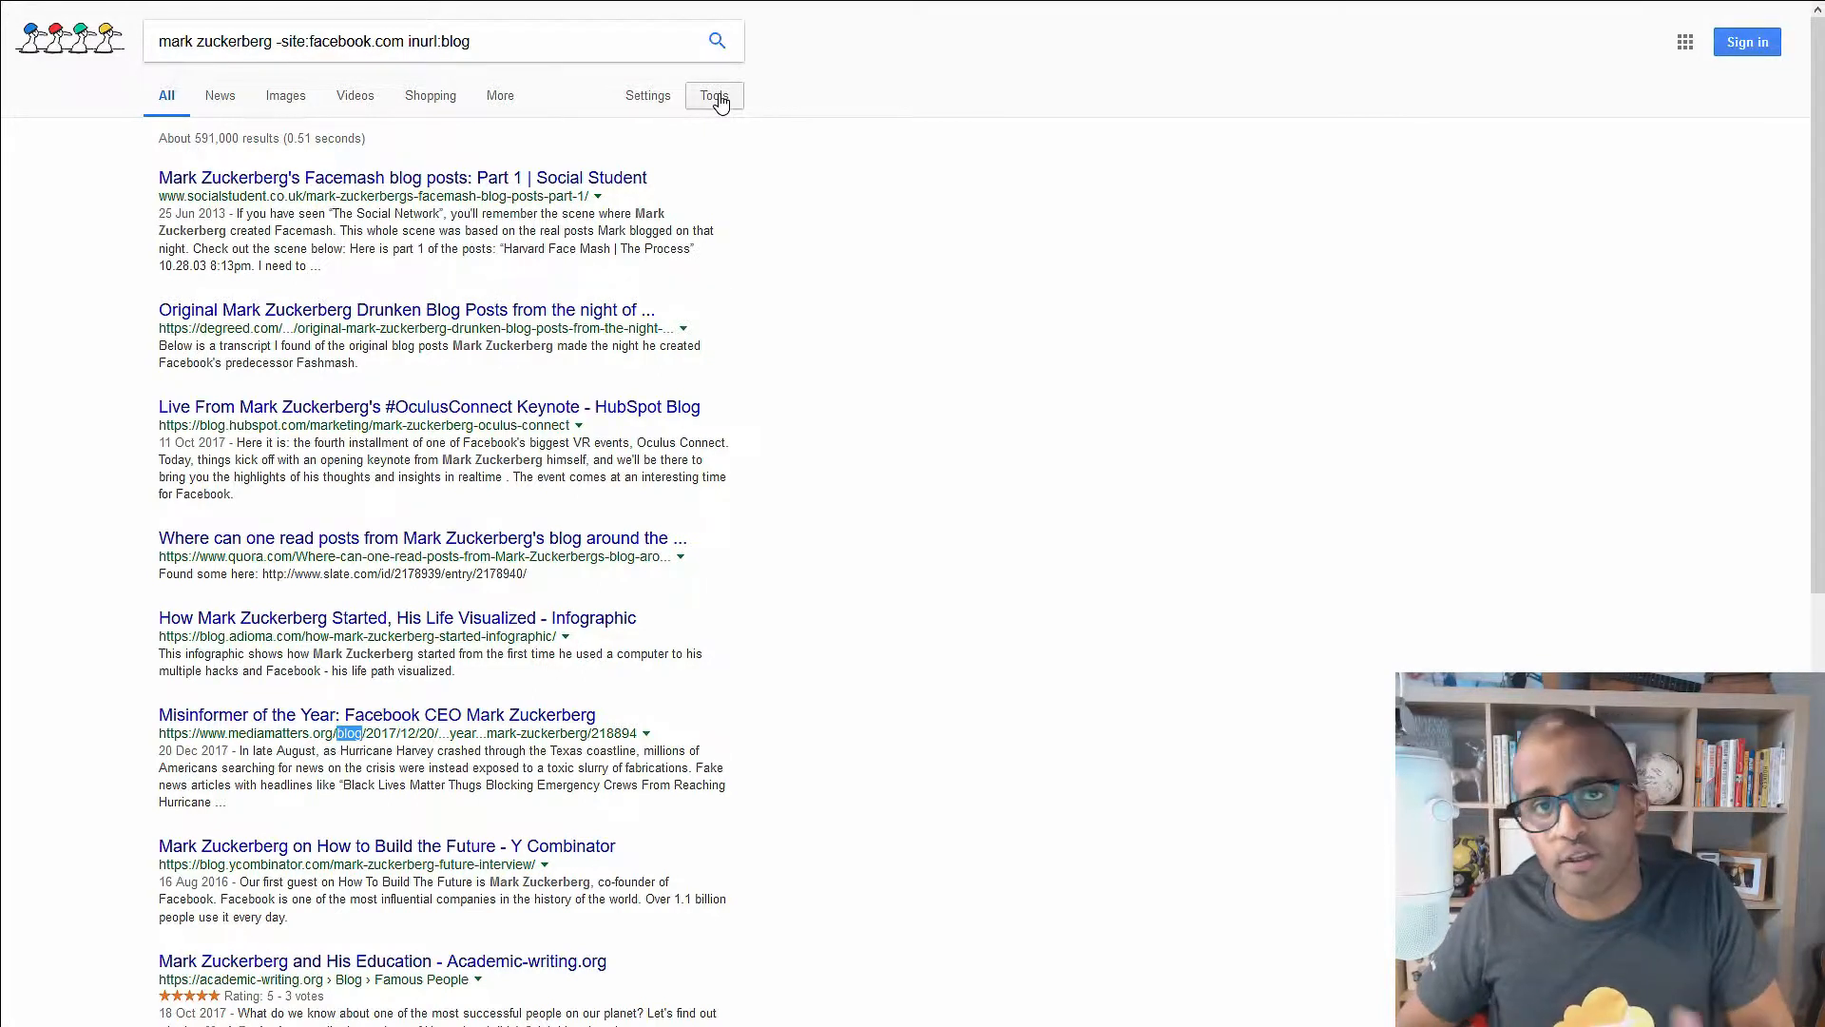
- Replace the -site:facebook.com and inurl:blog operators in the query with site:edu
click(282, 48)
drag(278, 43, 619, 59)
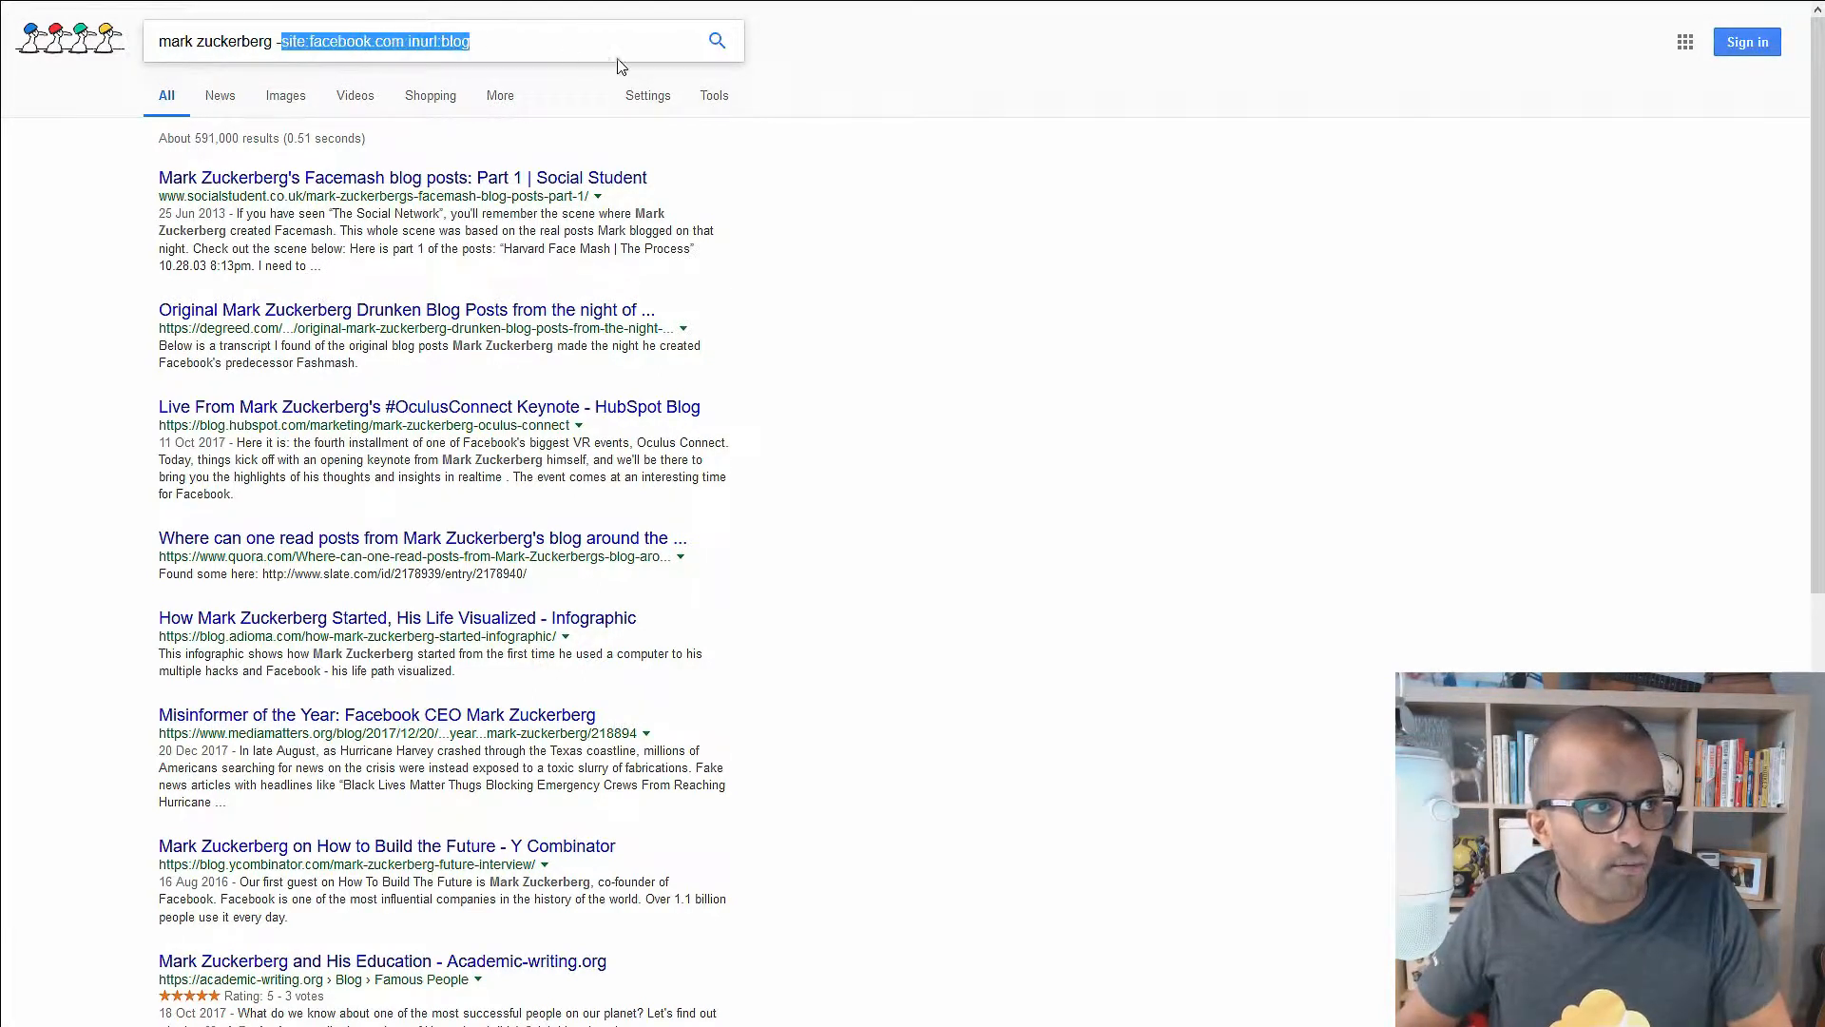
key(BackSpace)
text(site:)
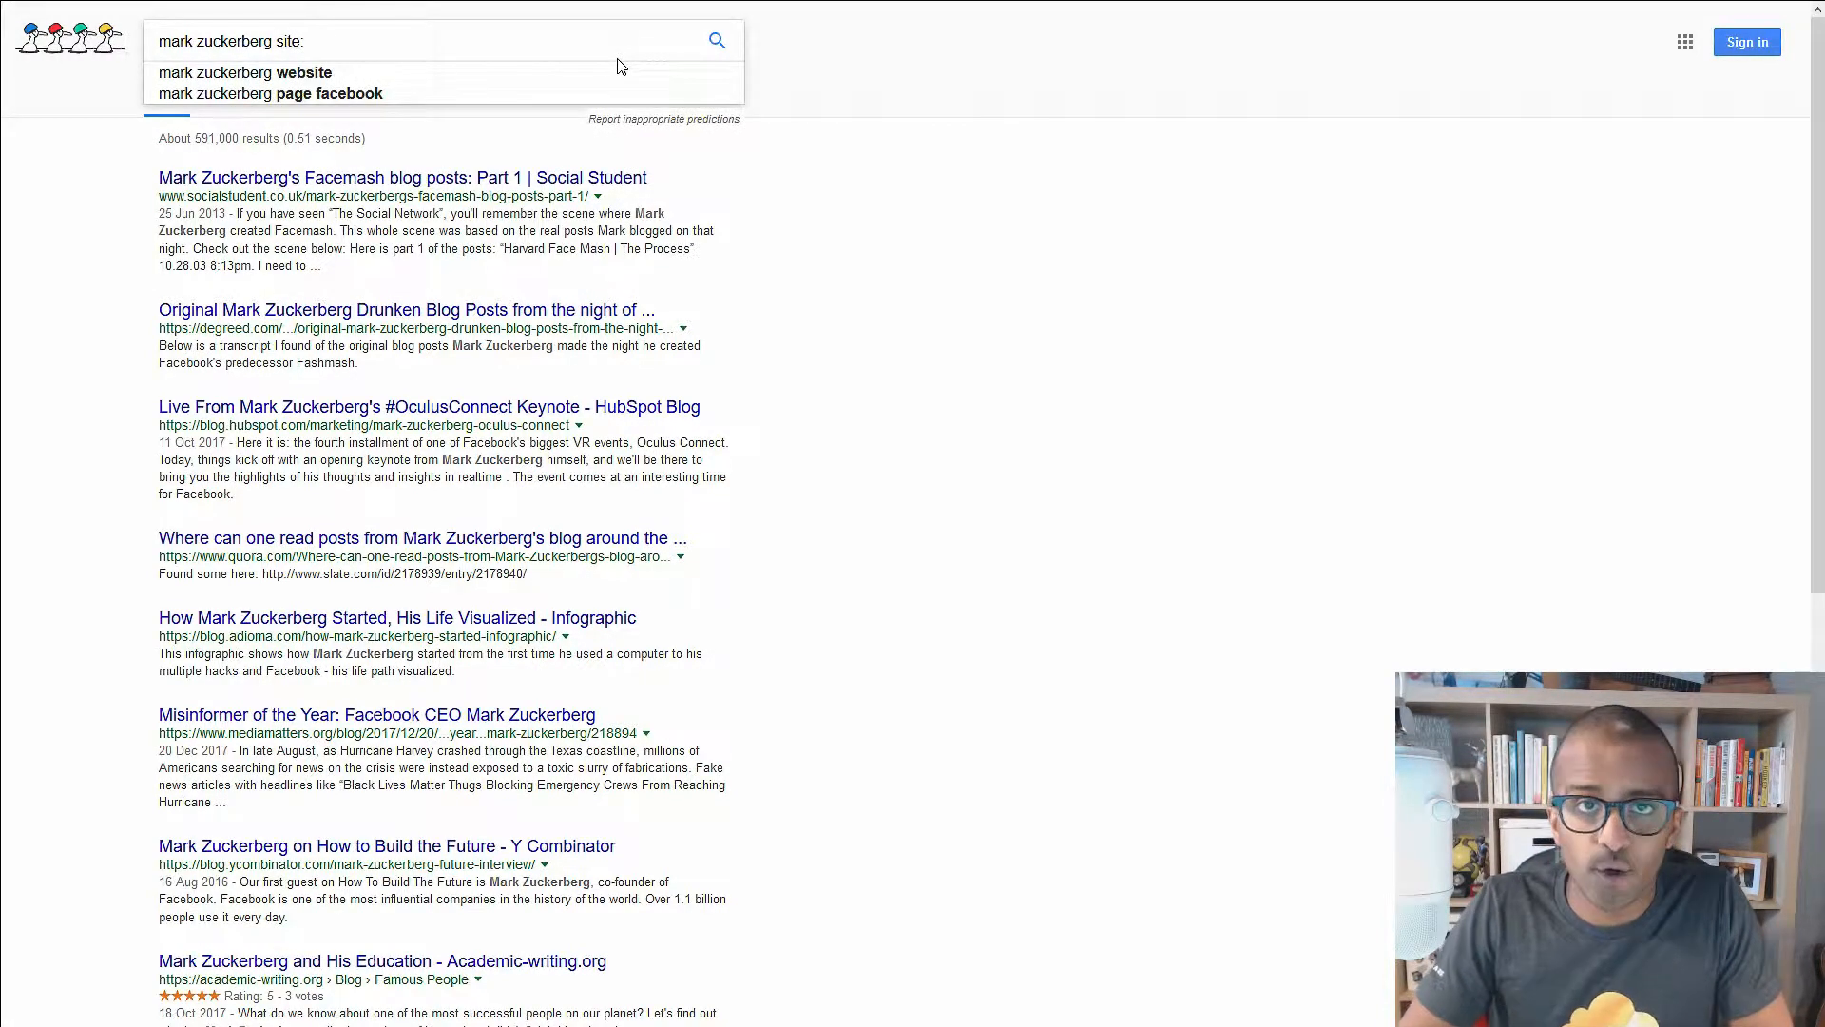
text(edu)
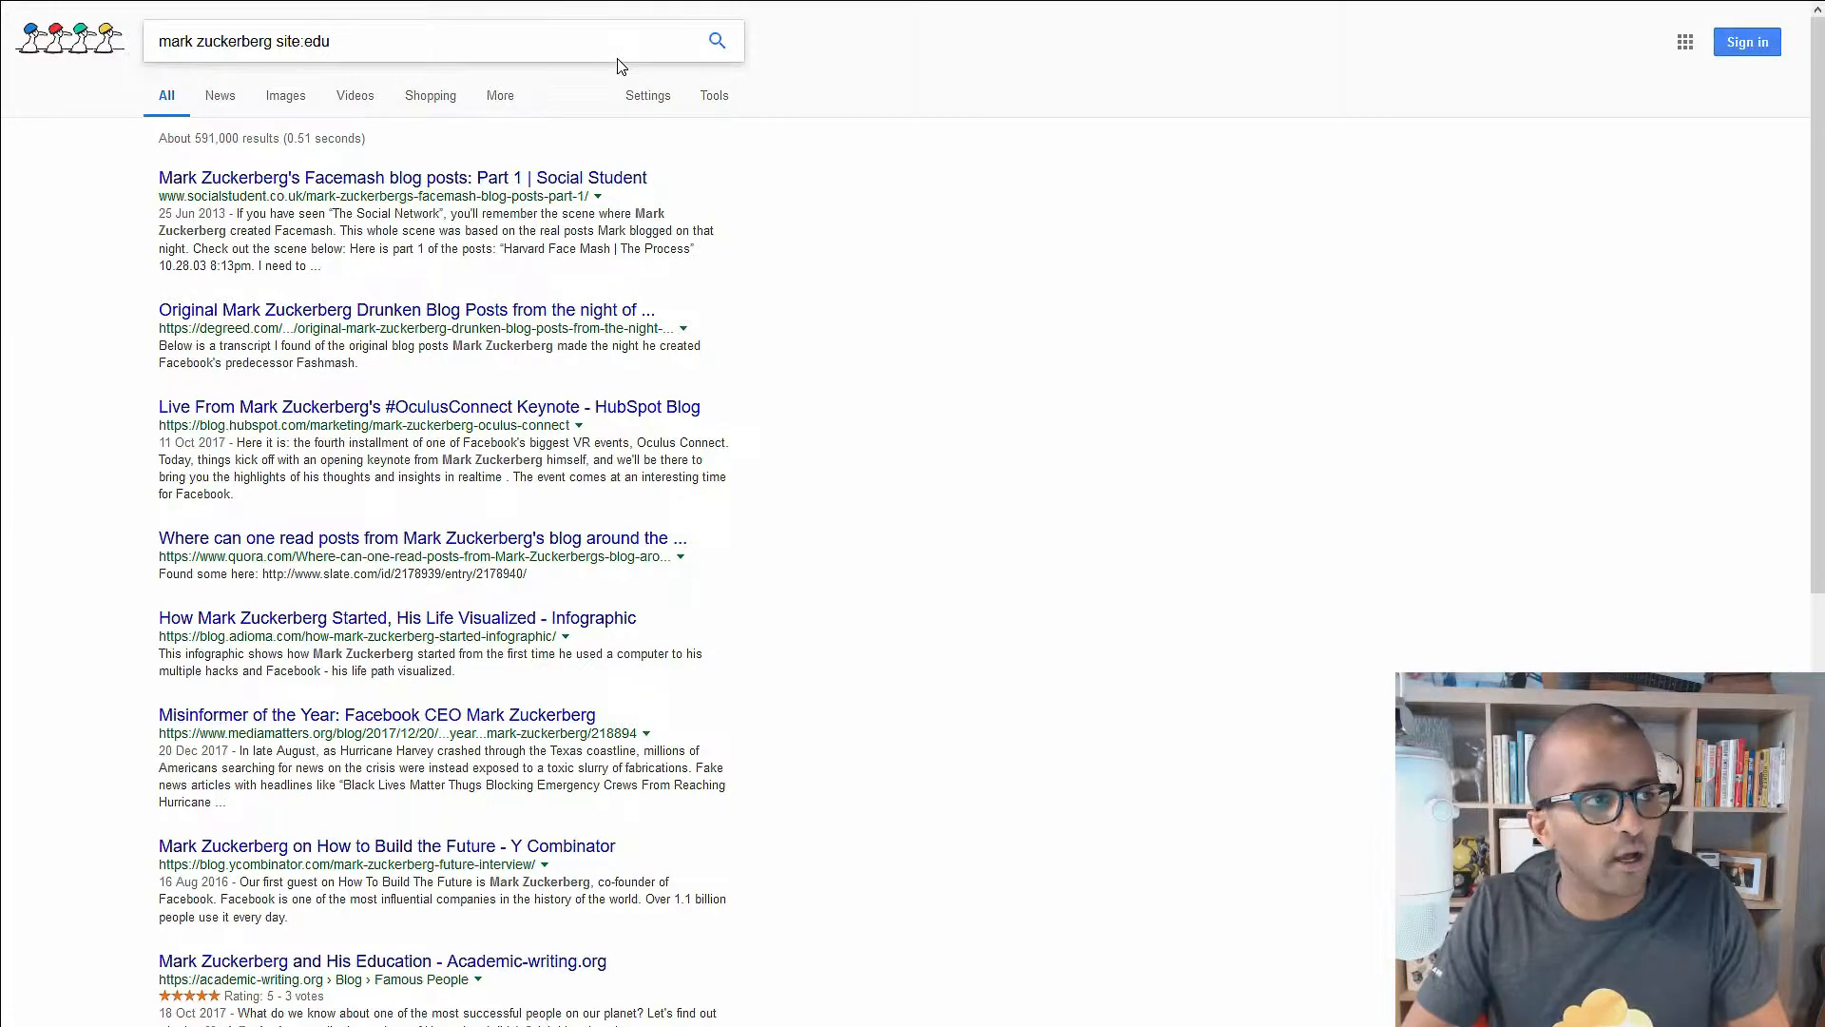
- Change the site restriction in the query to ac.uk and run the search
key(BackSpace)
key(BackSpace)
key(BackSpace)
text(ac.uk)
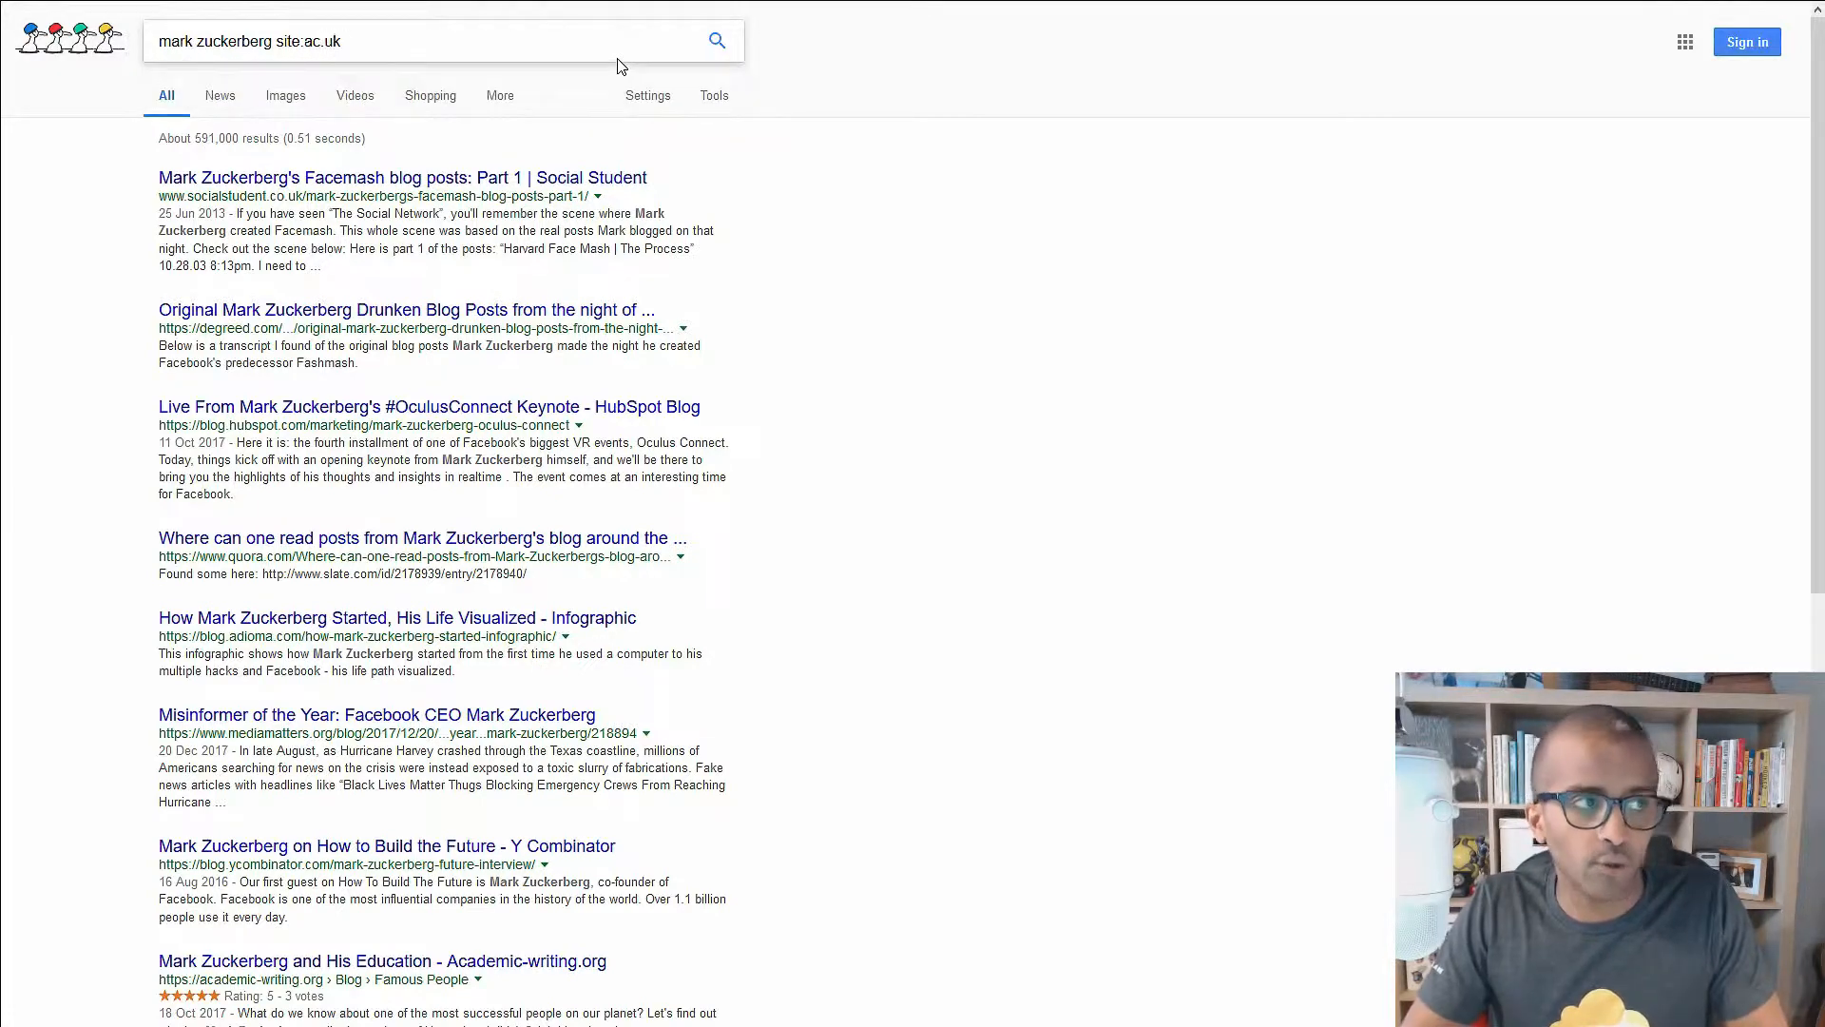
key(Return)
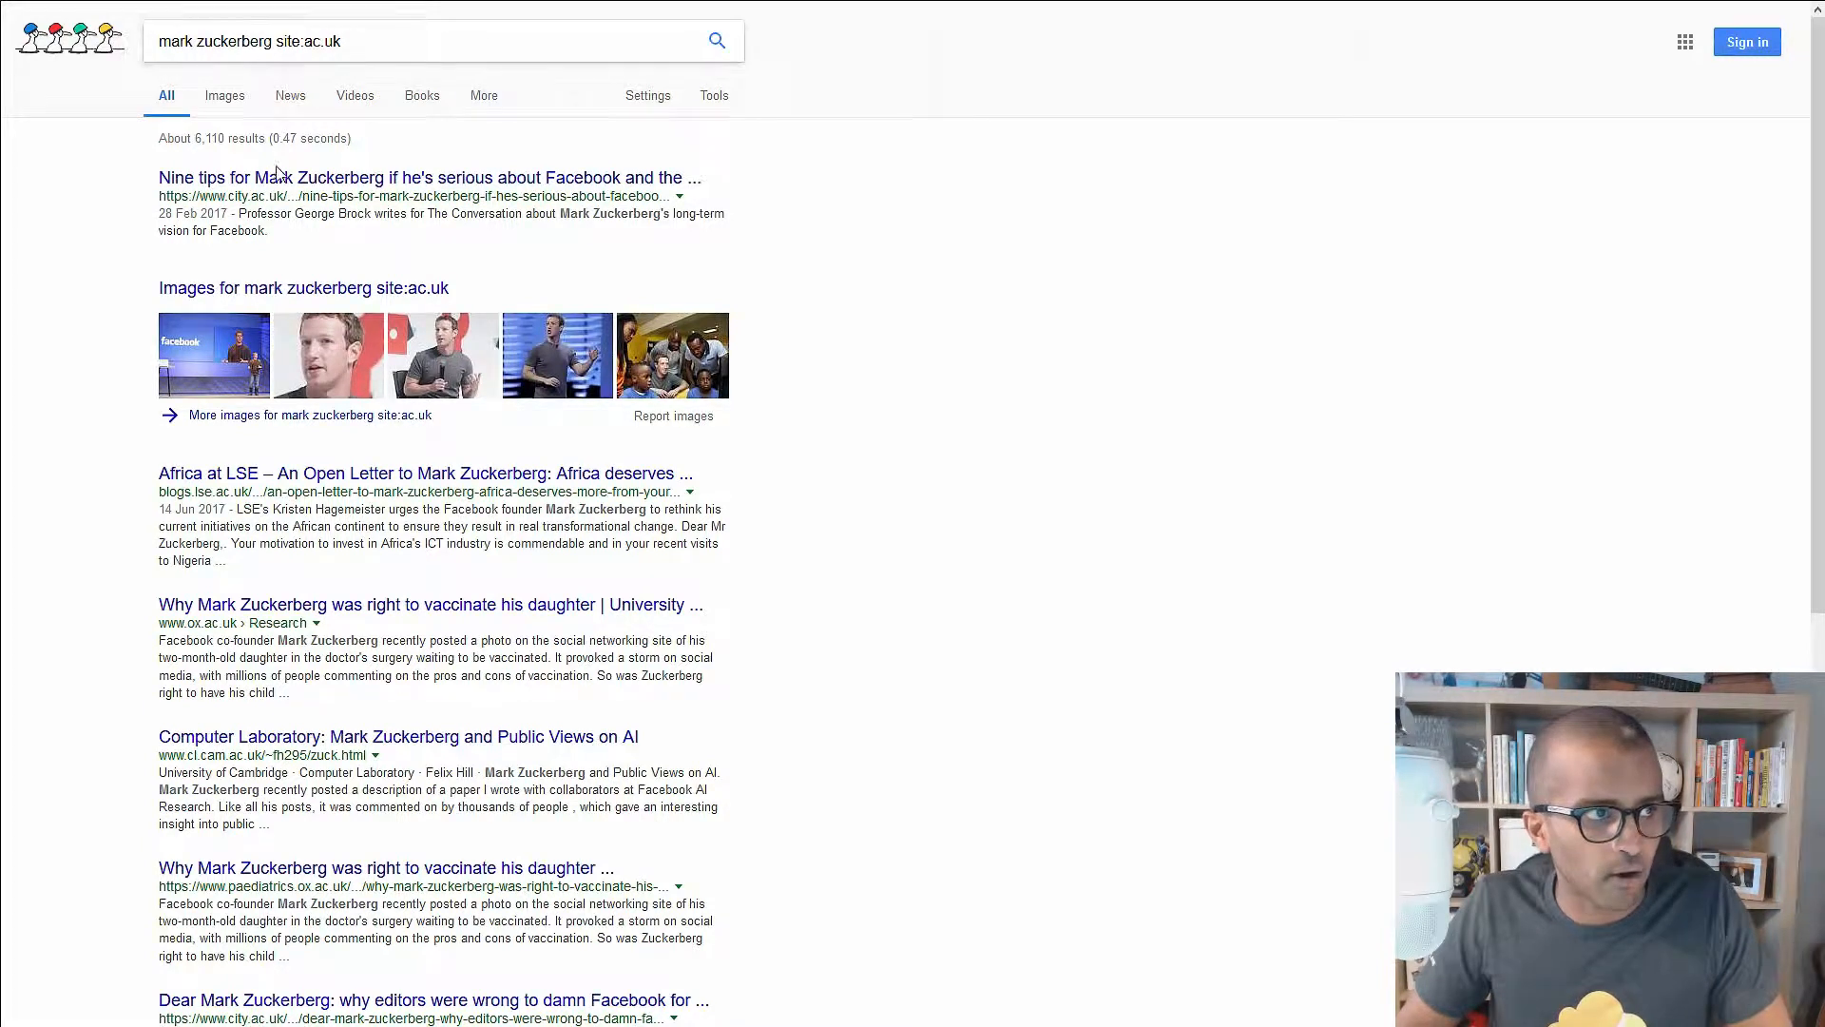
- Check the URLs of the first few results for the ac.uk domain by highlighting it
drag(251, 196, 296, 195)
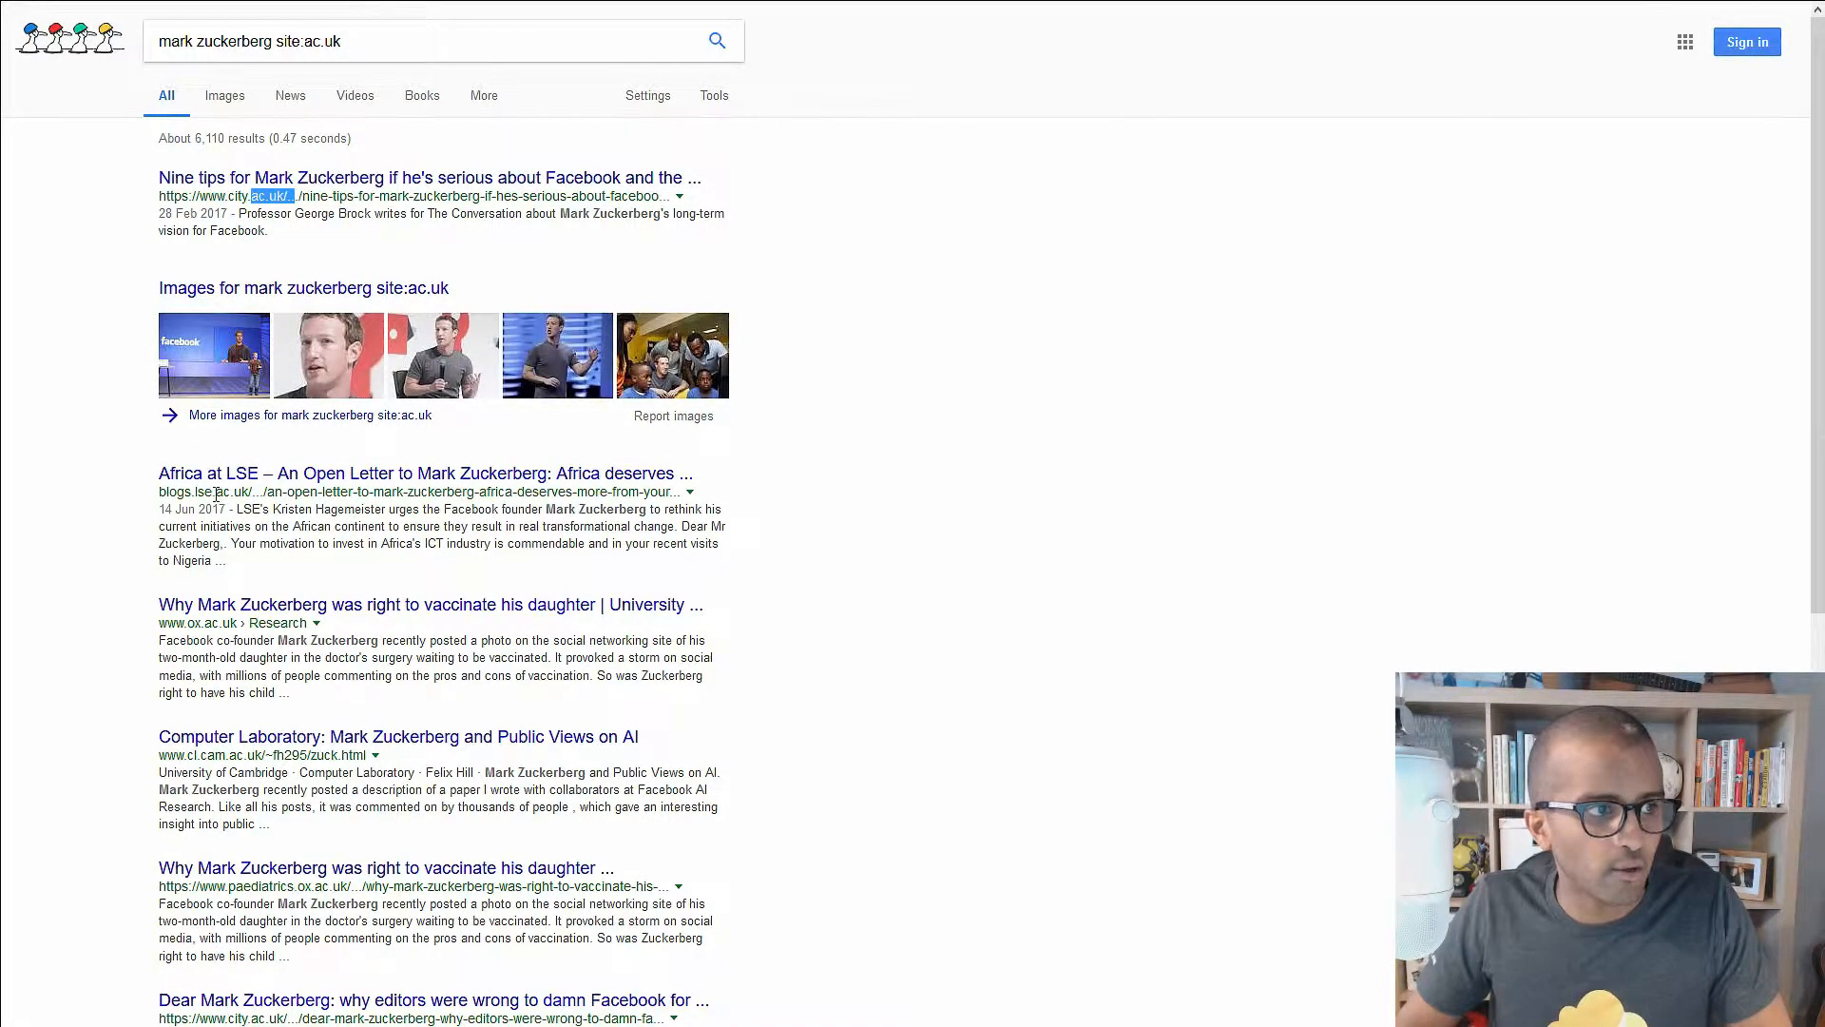
drag(219, 492, 251, 492)
drag(205, 623, 409, 647)
click(405, 648)
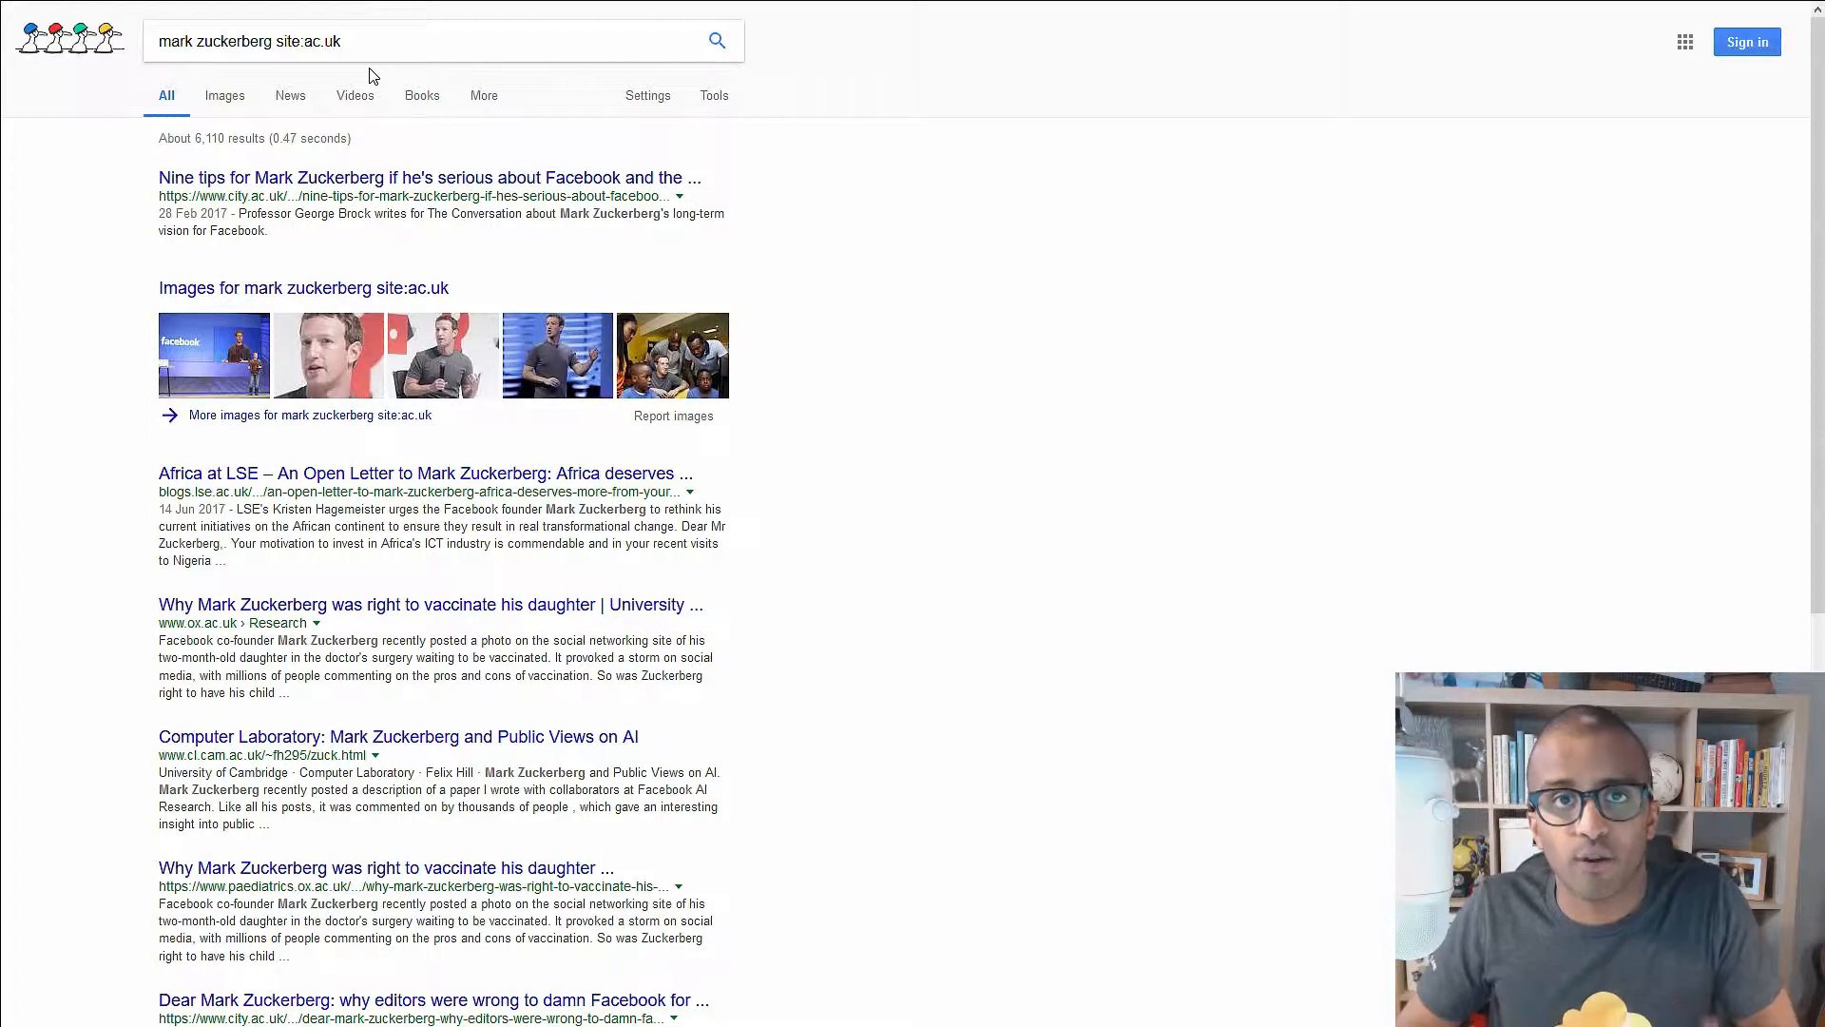
- Change the query to "mark zuckerberg site:gov" and run the search
drag(313, 42, 445, 63)
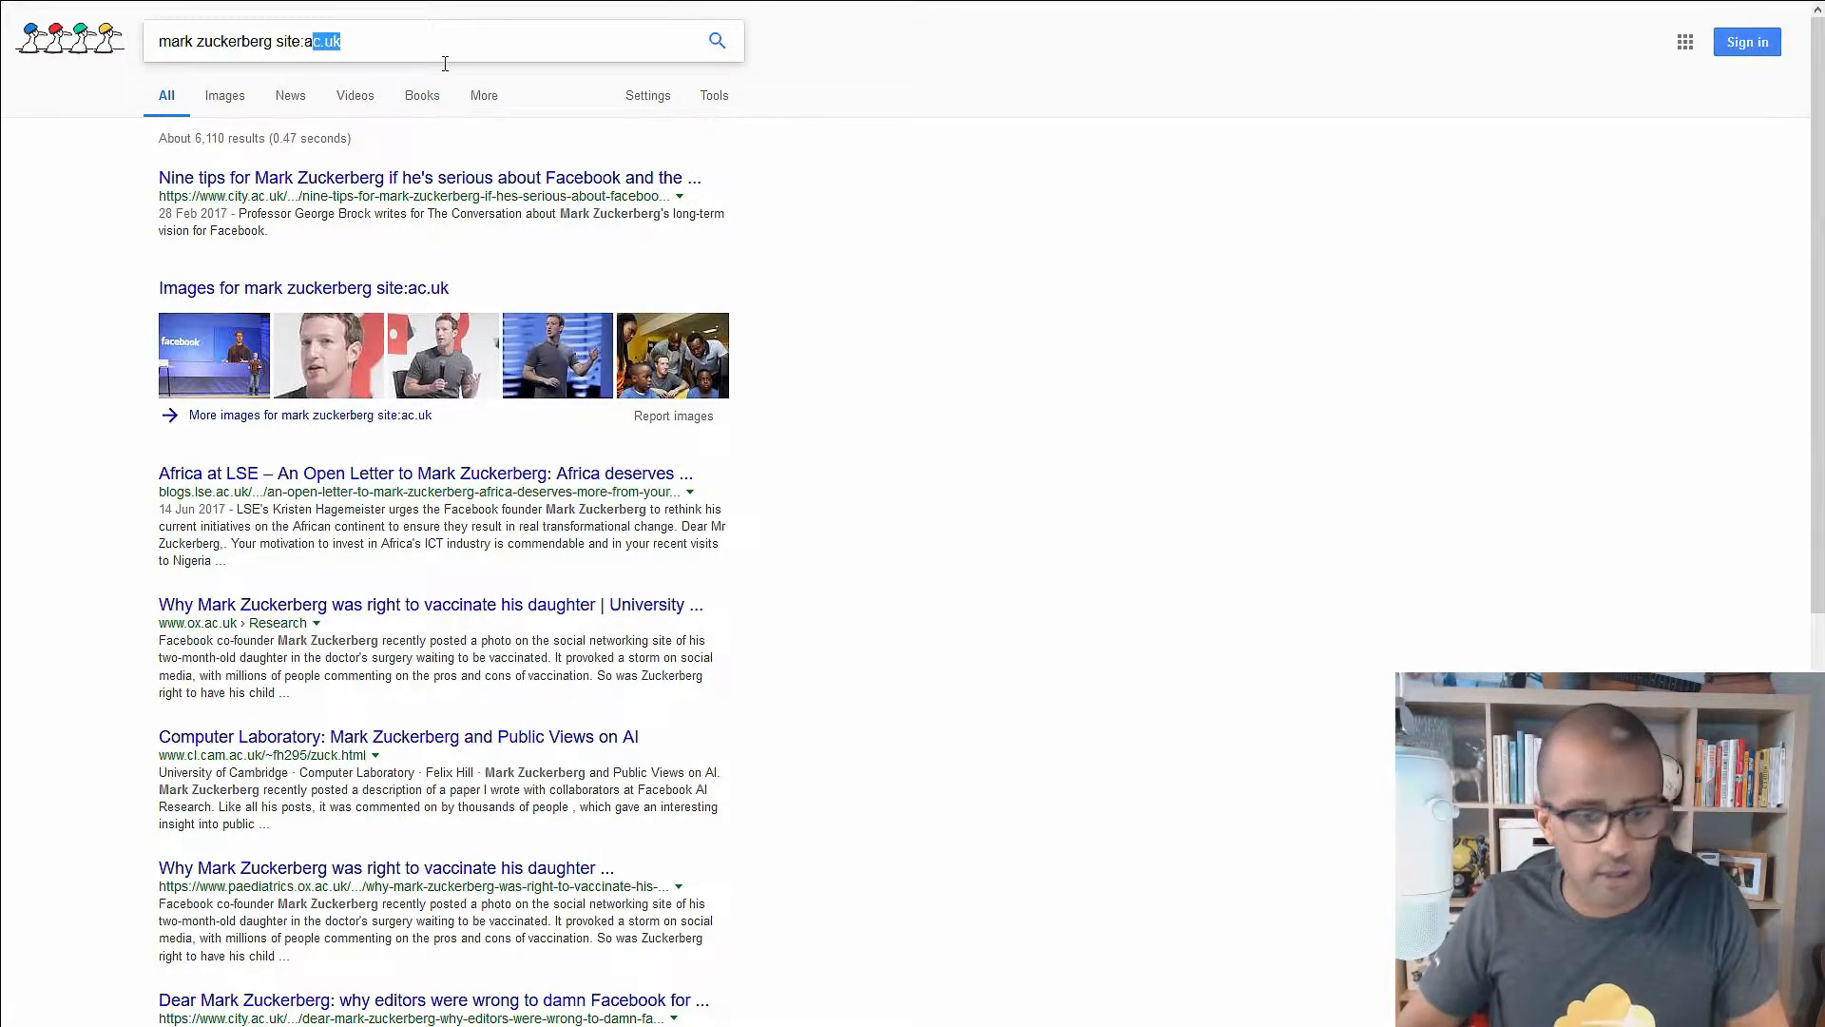
key(BackSpace)
key(BackSpace)
text(gov)
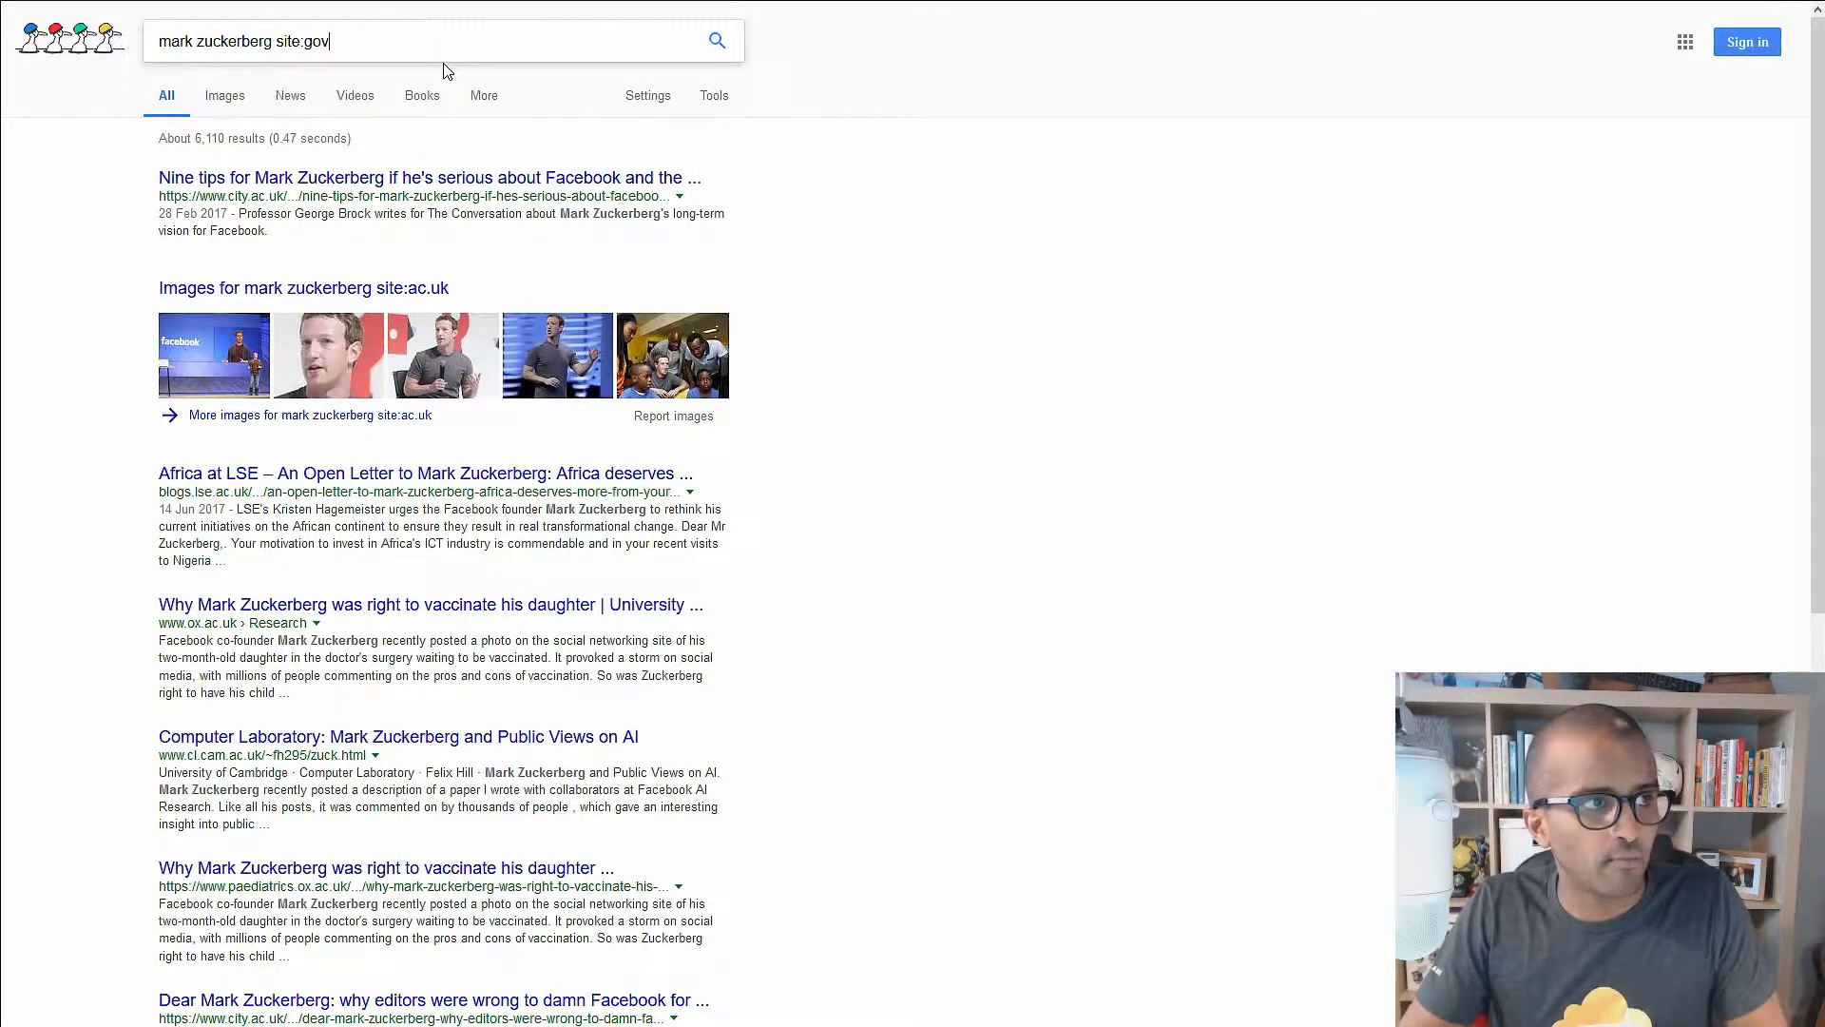
key(Return)
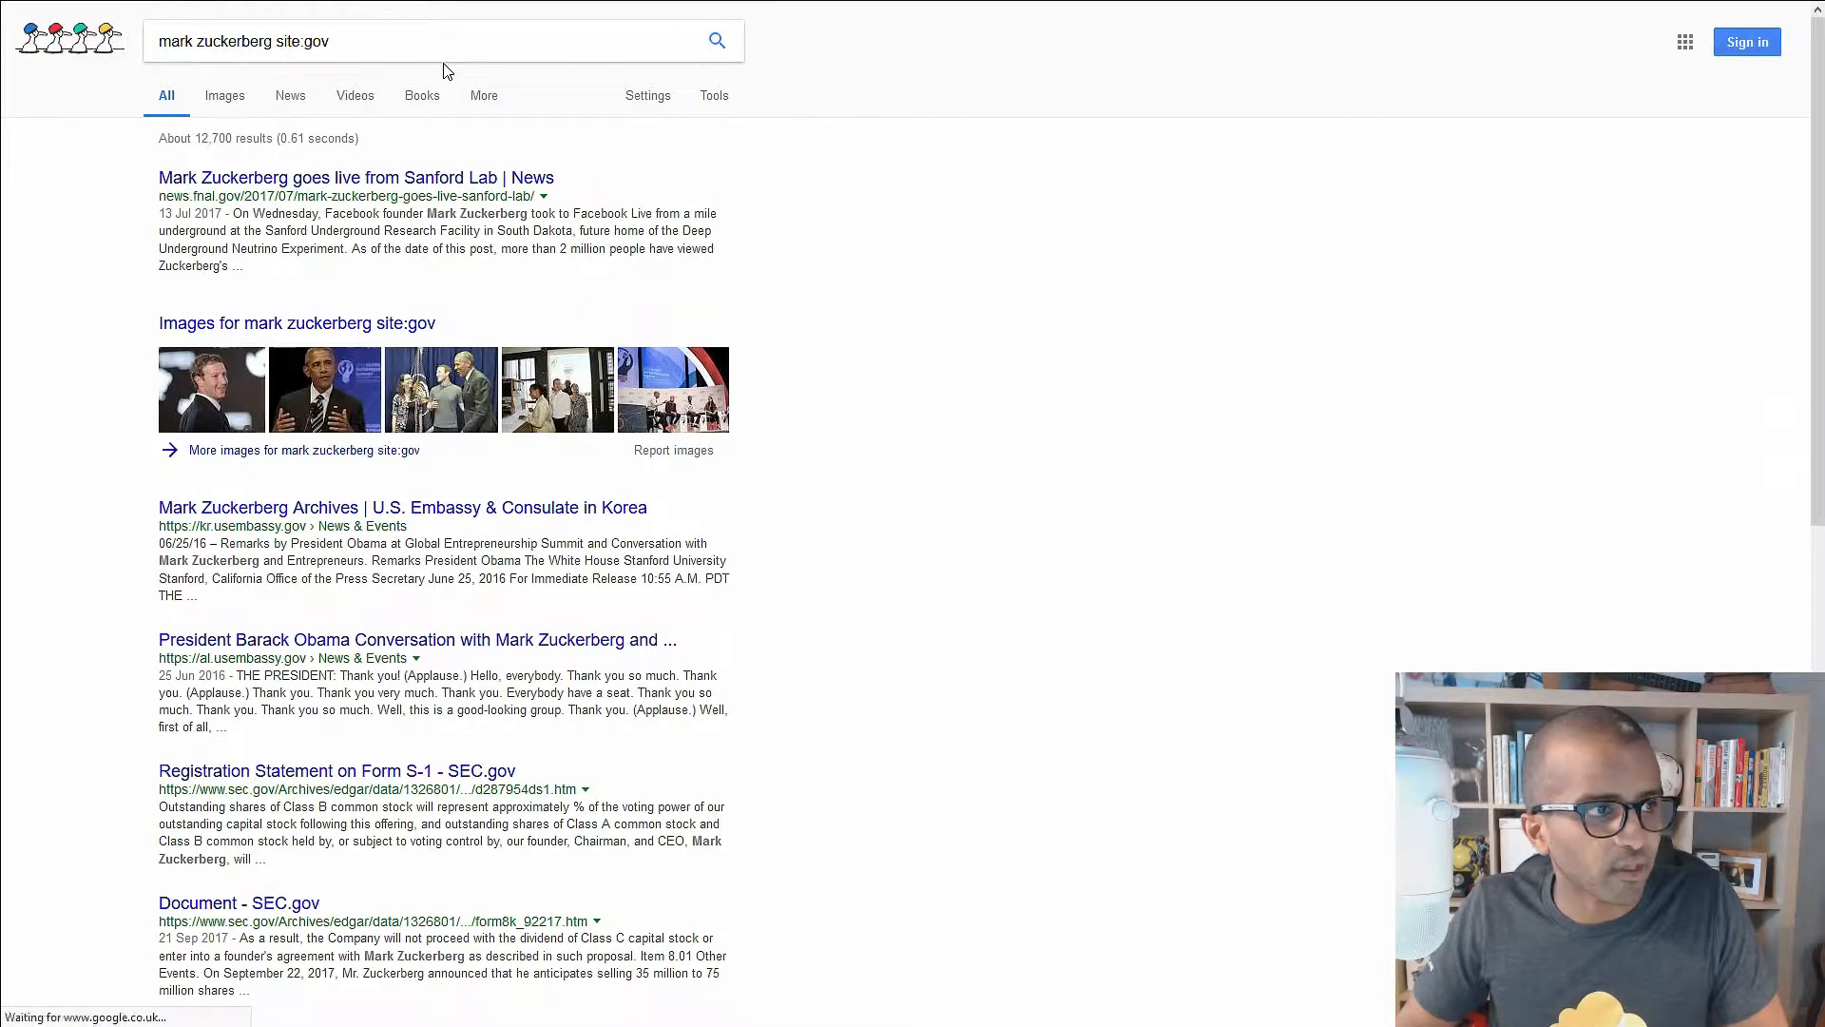
- Check the result URLs for the gov domain and the embassy result's snippet for the searched name by highlighting them
drag(243, 196, 219, 195)
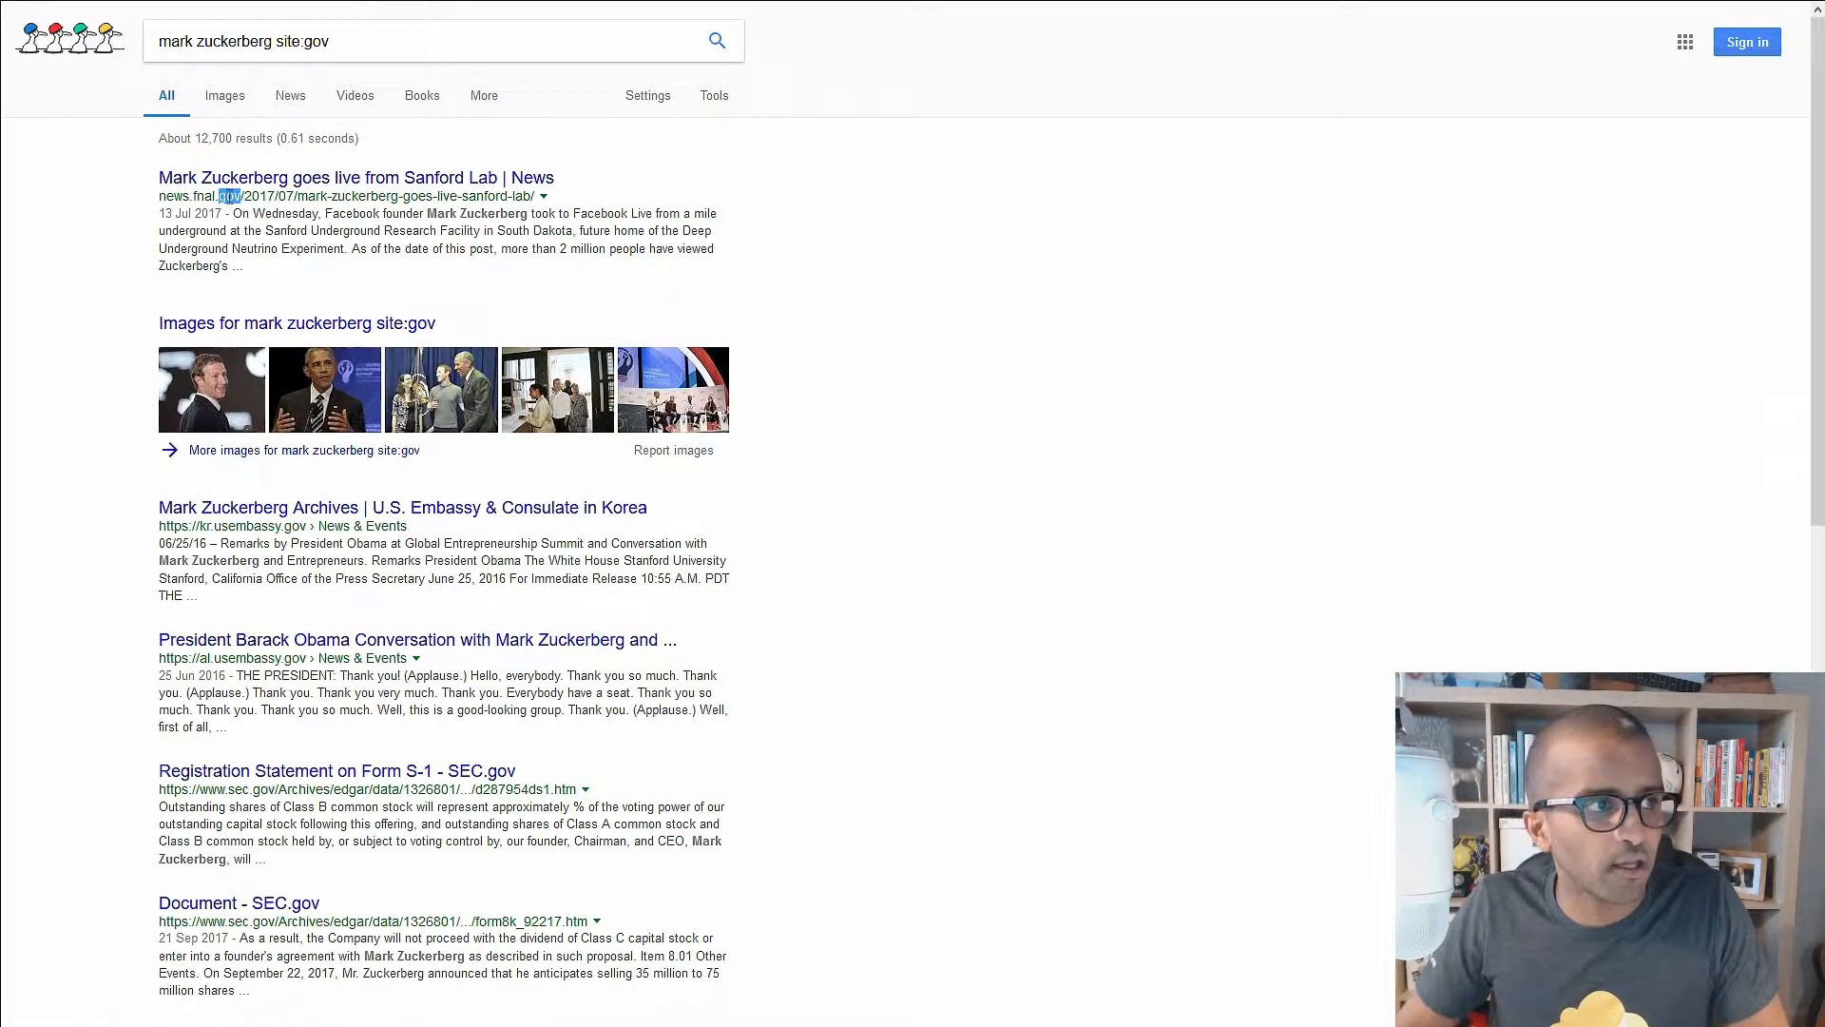
double_click(288, 528)
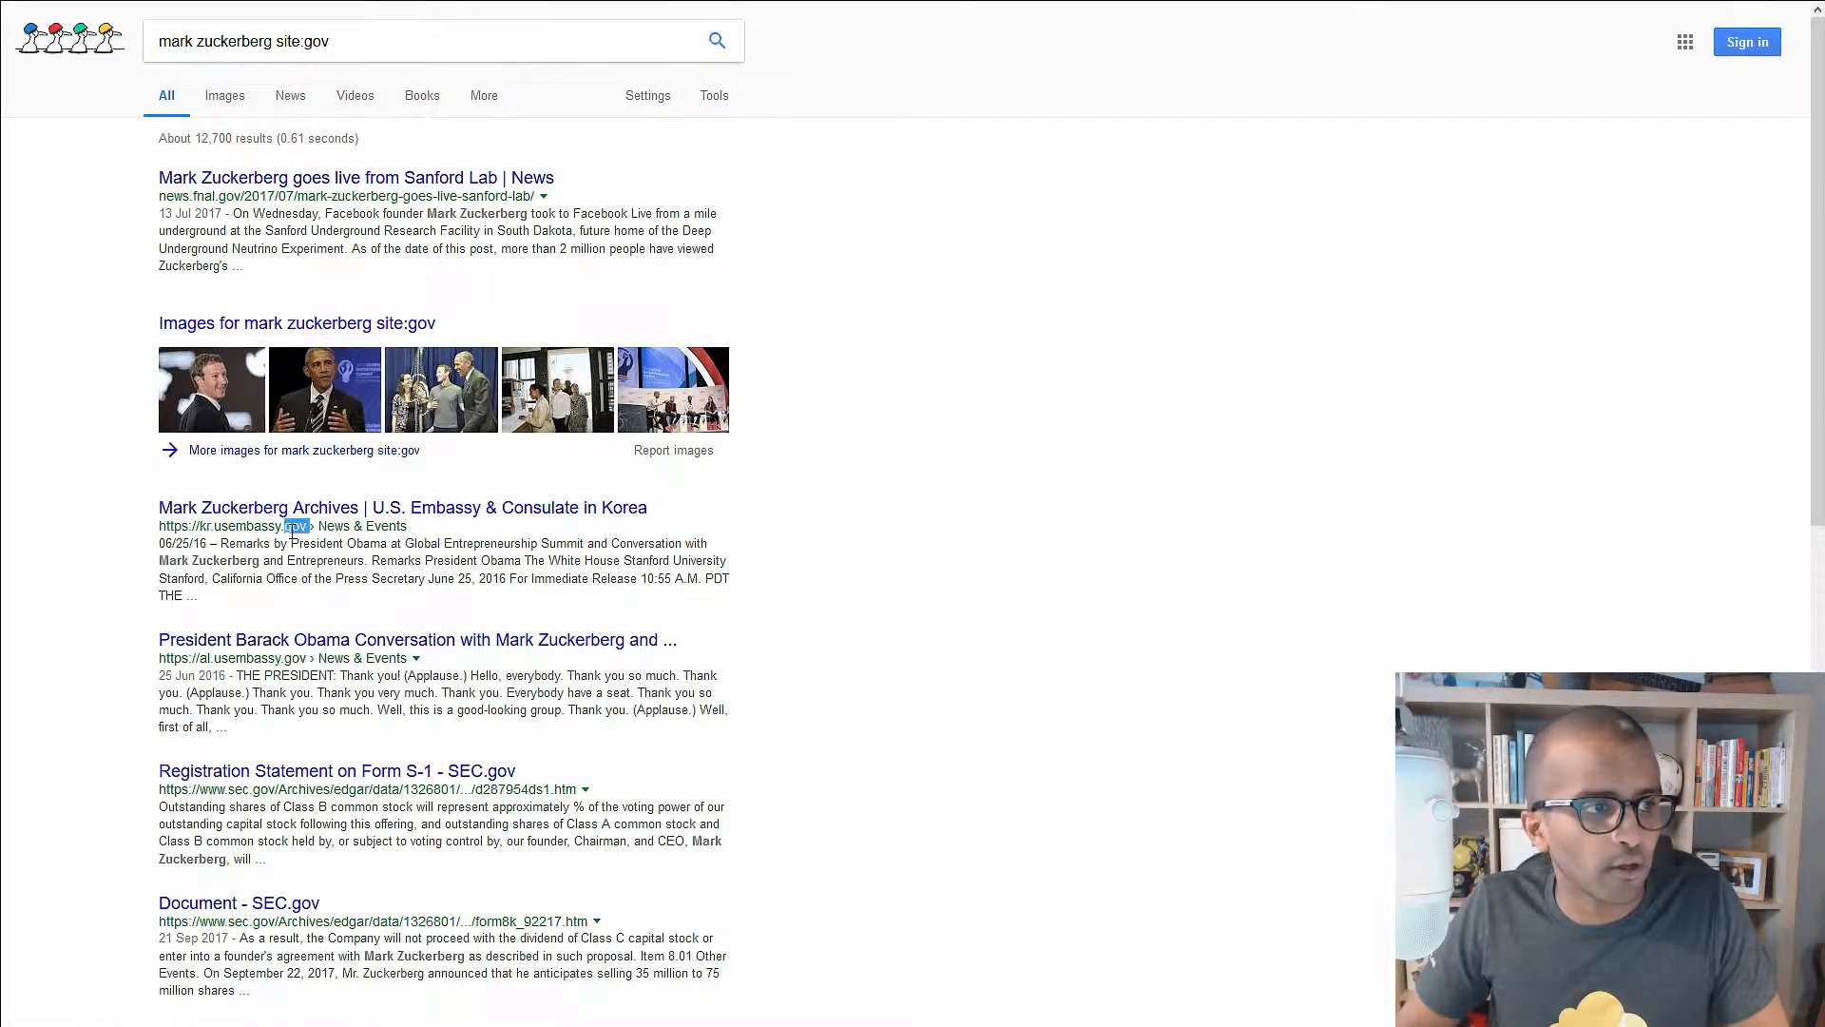
double_click(288, 656)
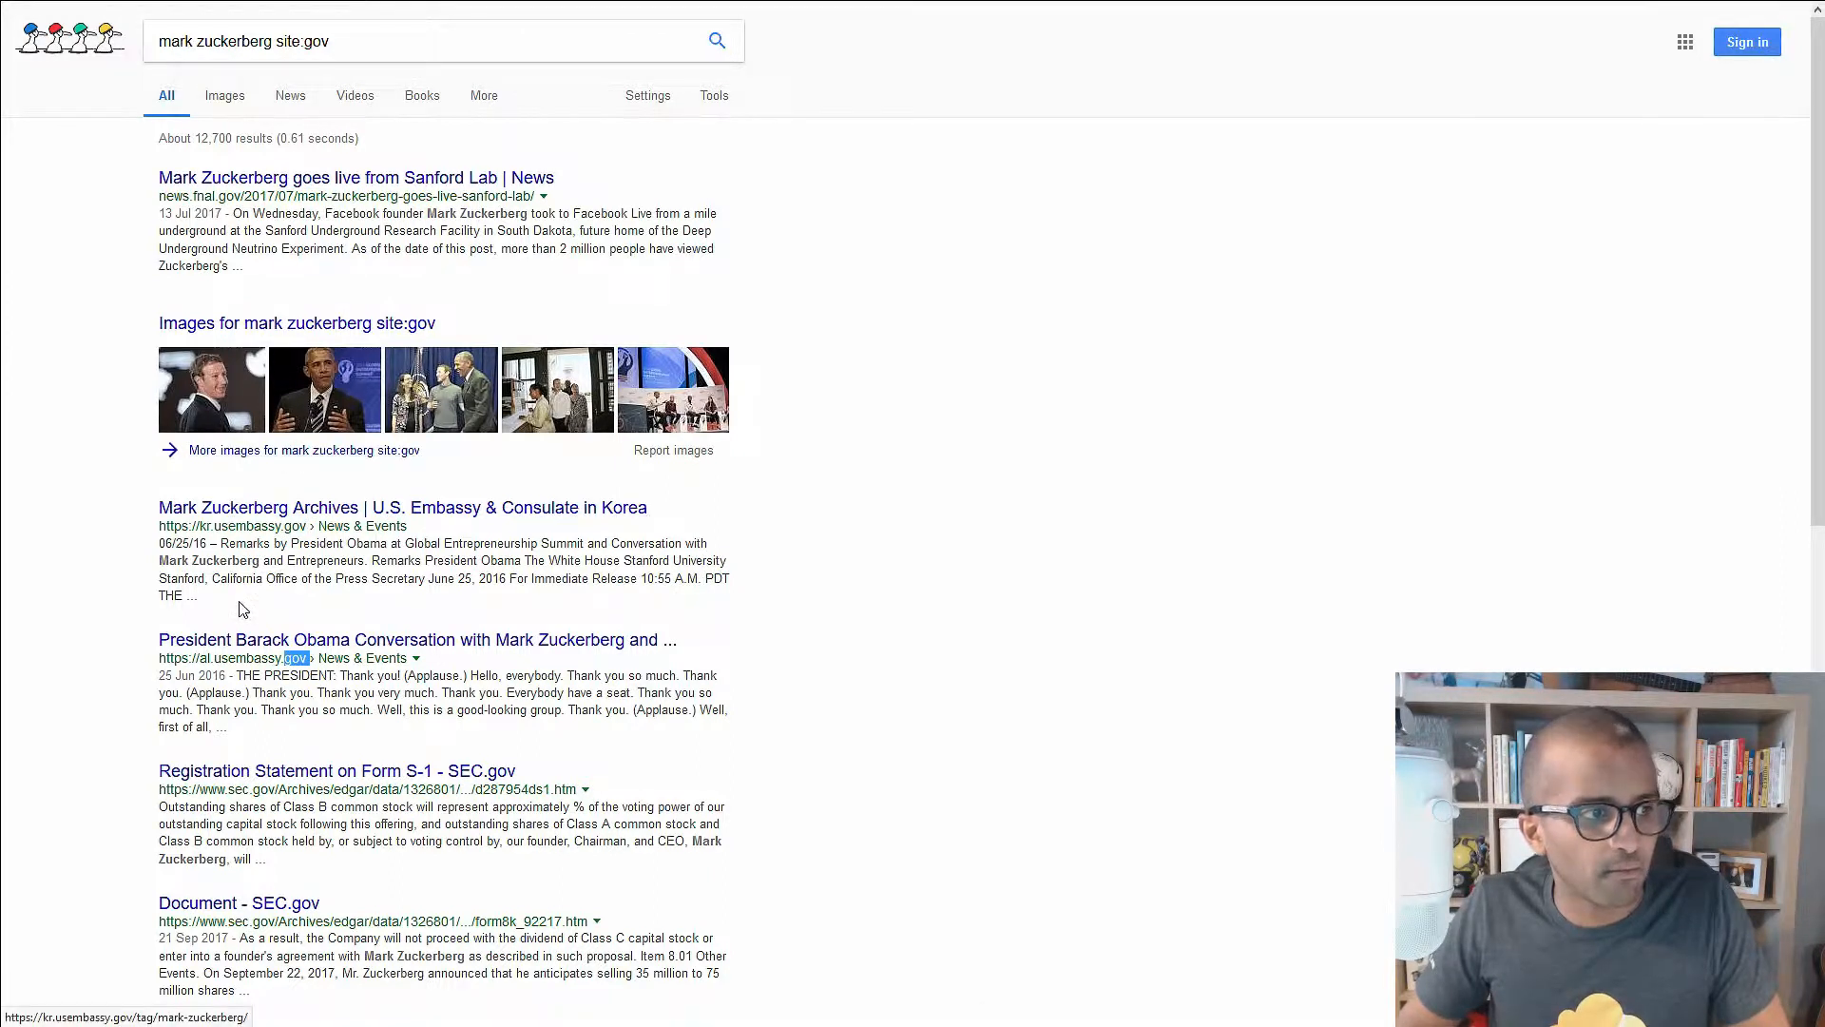
click(167, 562)
drag(167, 563, 256, 562)
click(343, 547)
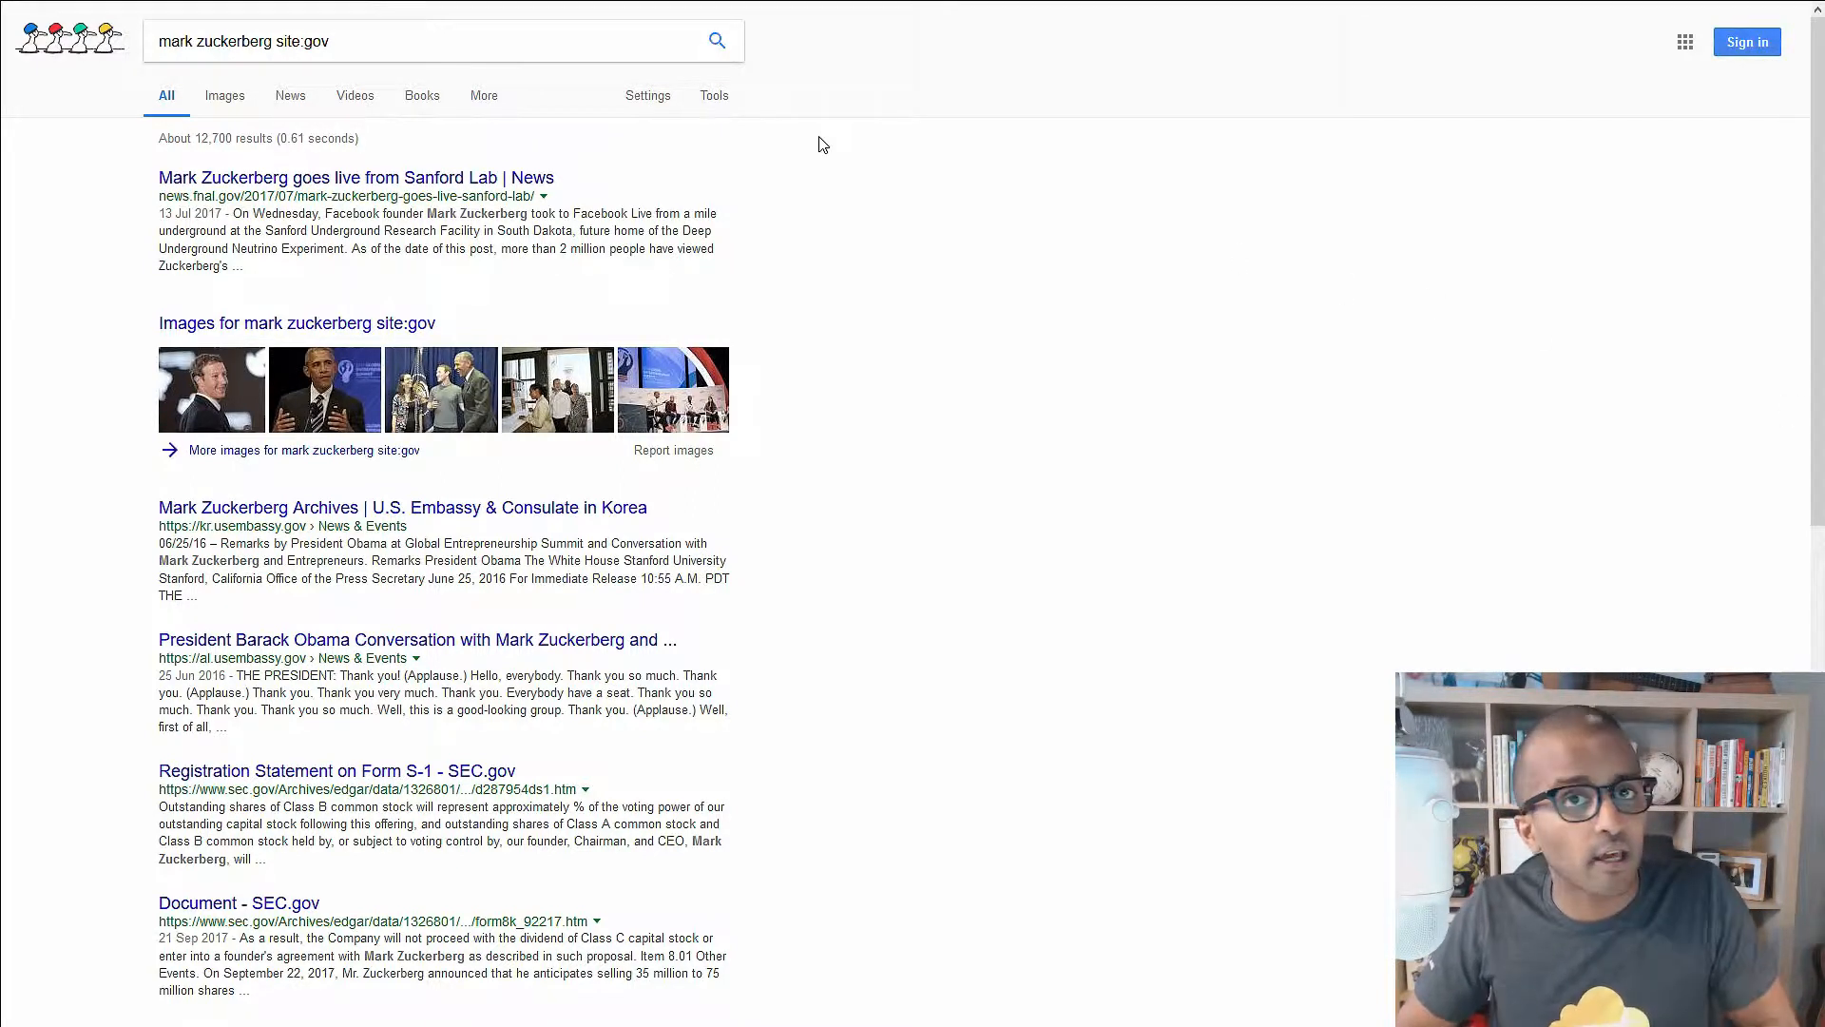
- Replace gov in the site restriction with reddit.com and run the search
double_click(317, 42)
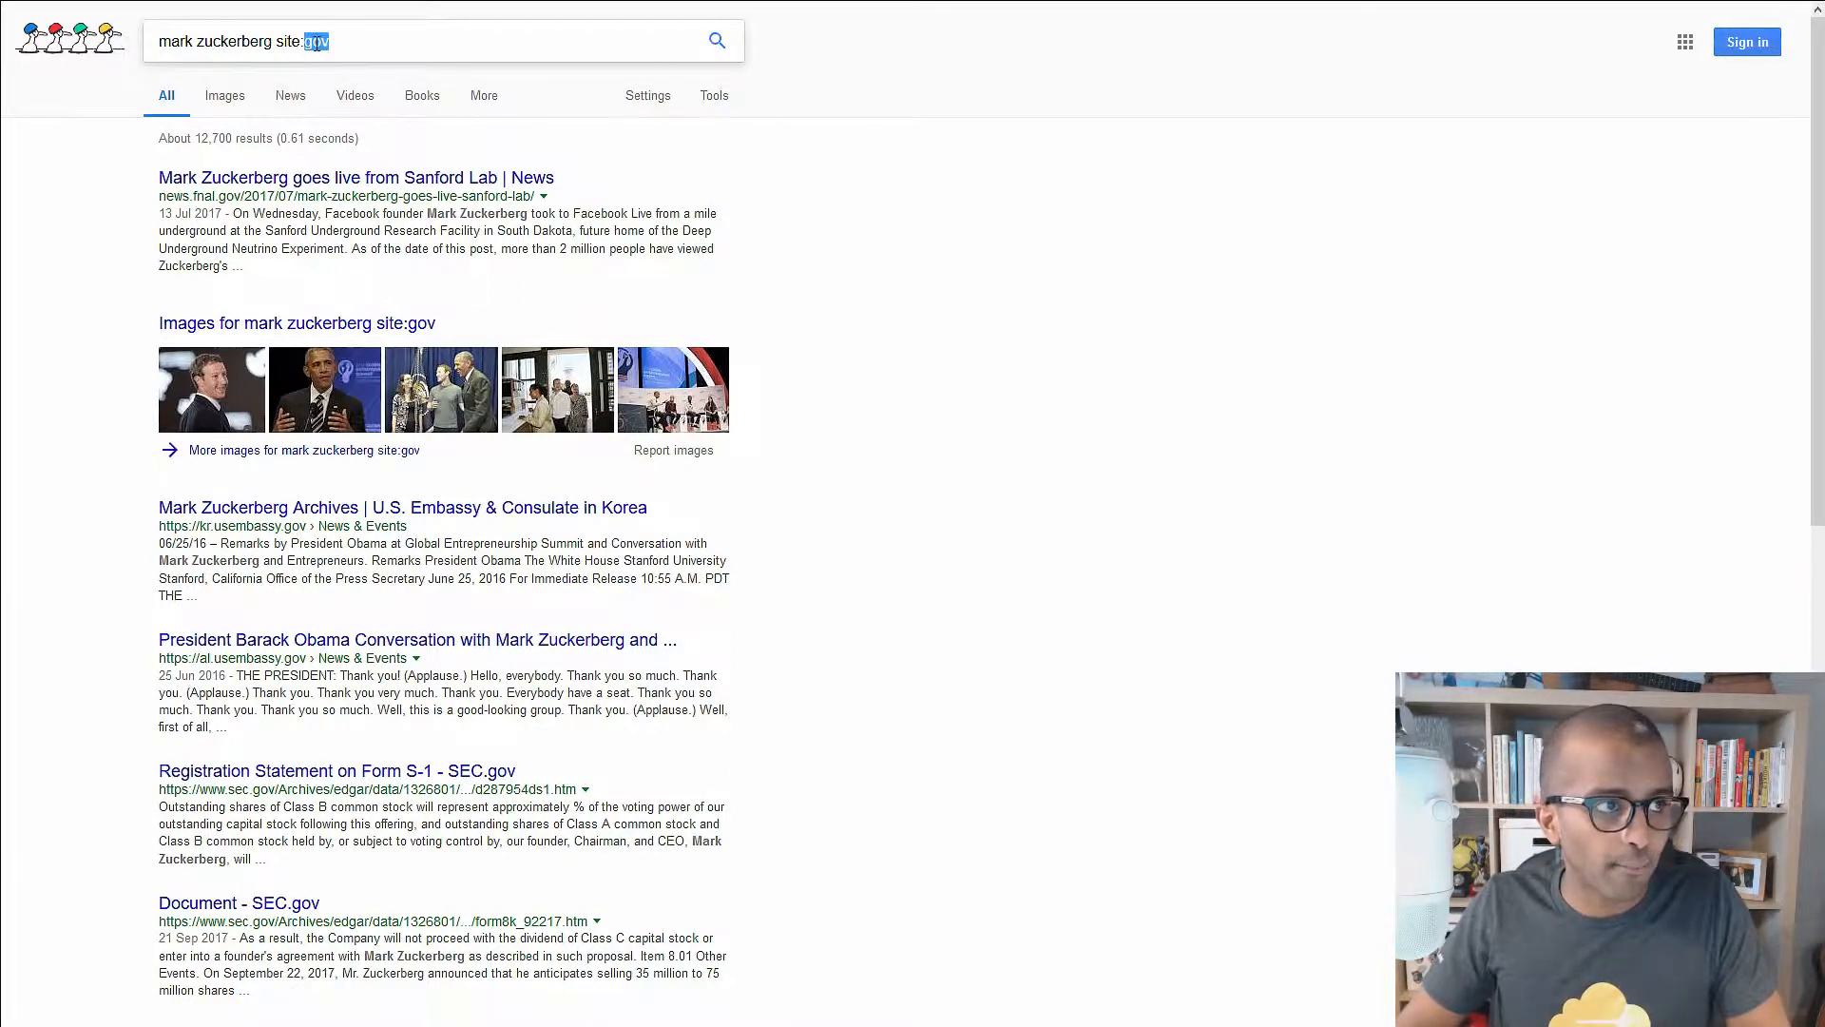
text(reddit.com)
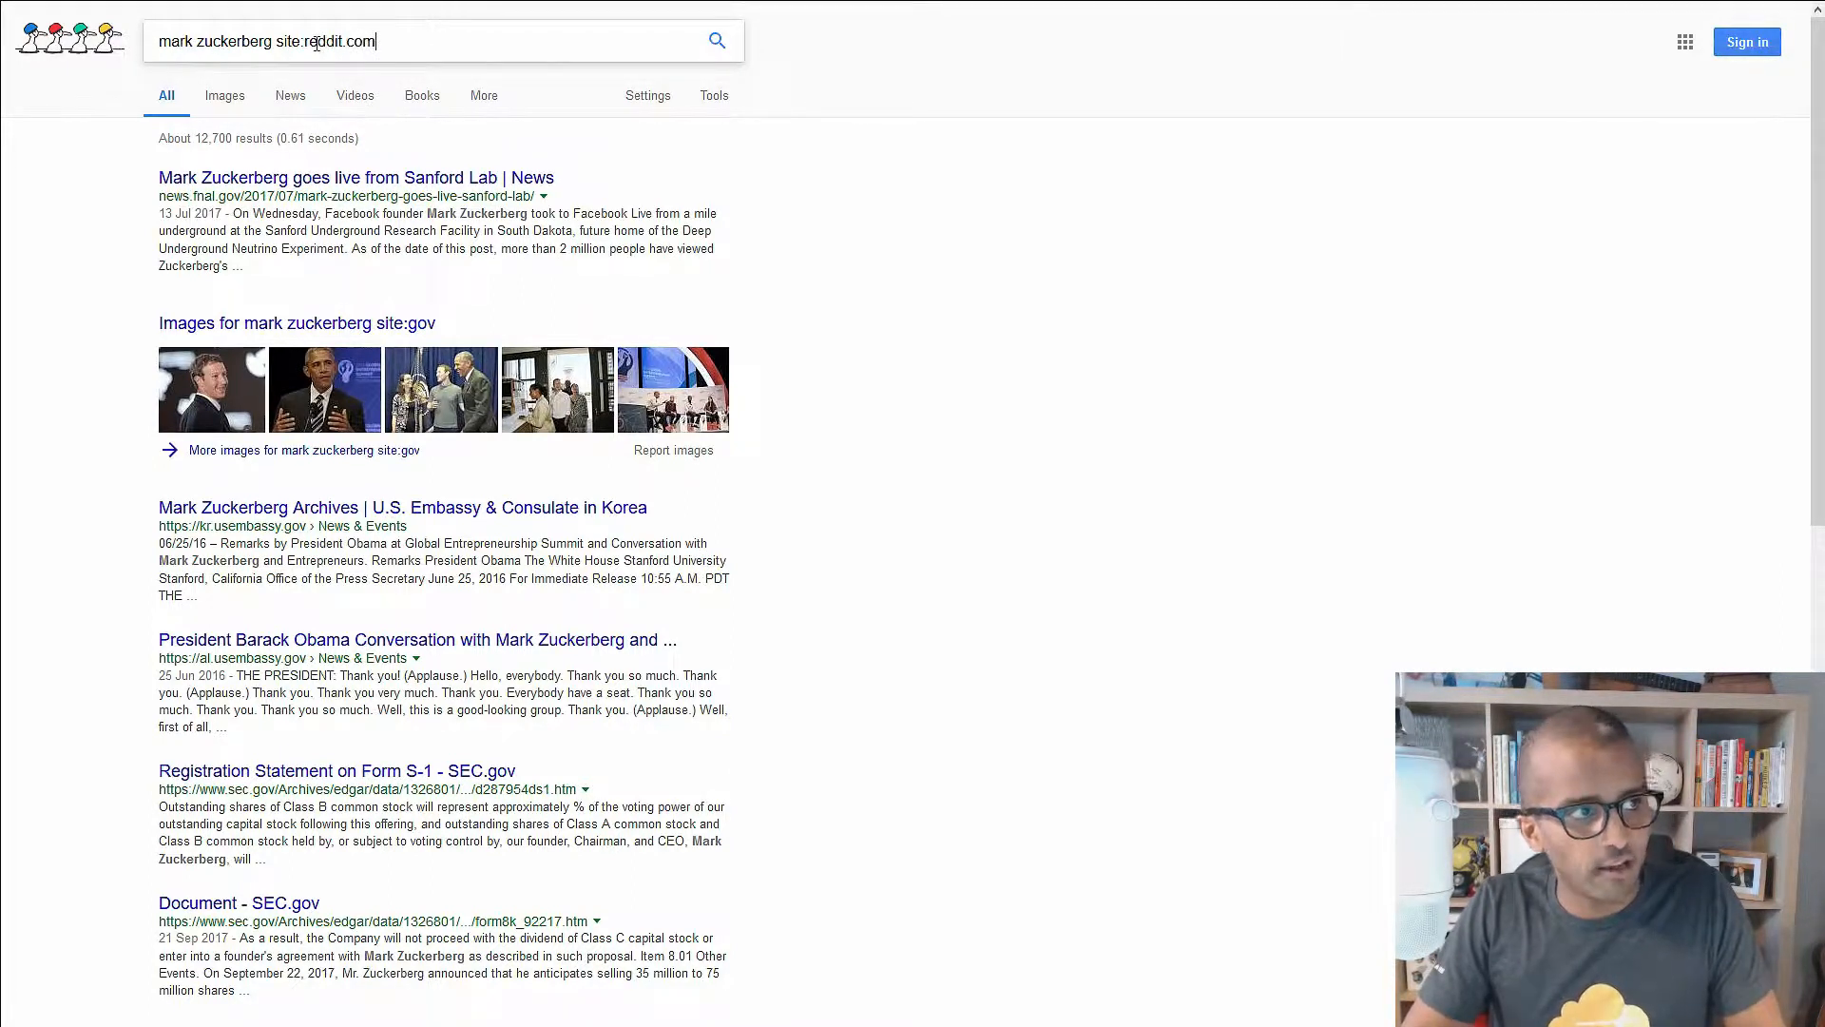
key(Return)
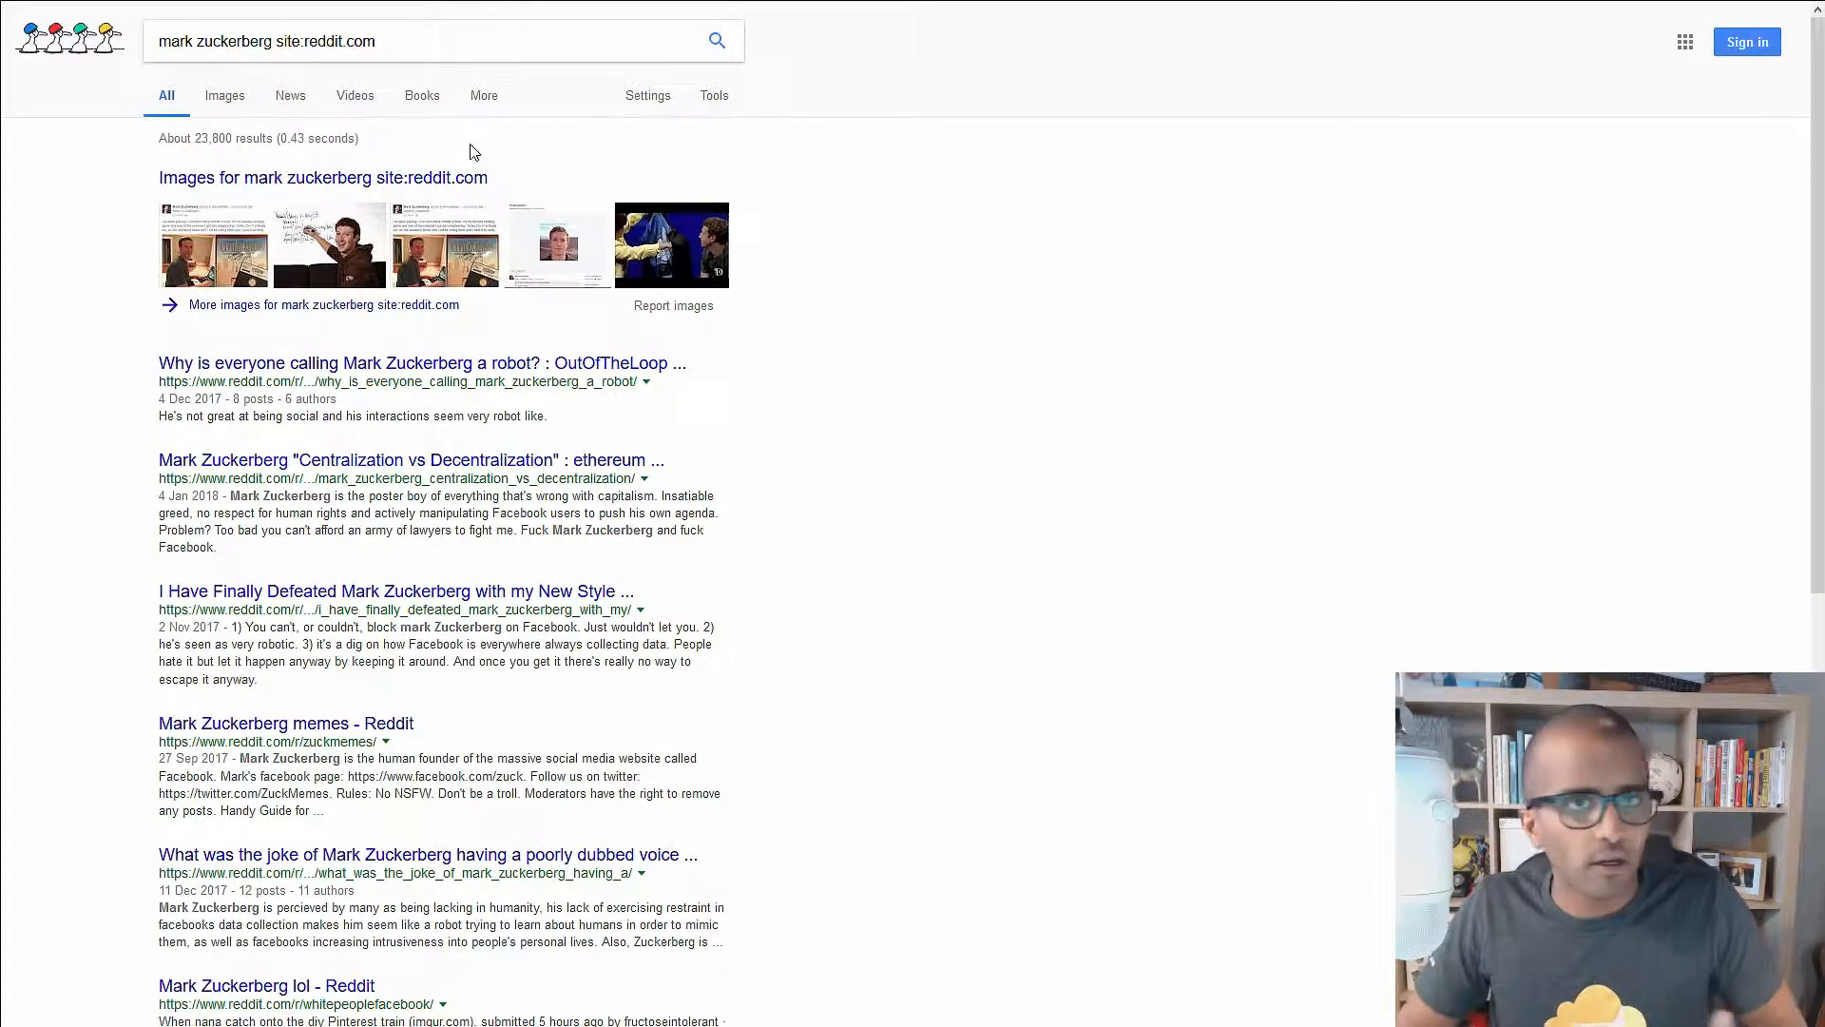
- Limit the reddit.com results to the past month
click(718, 96)
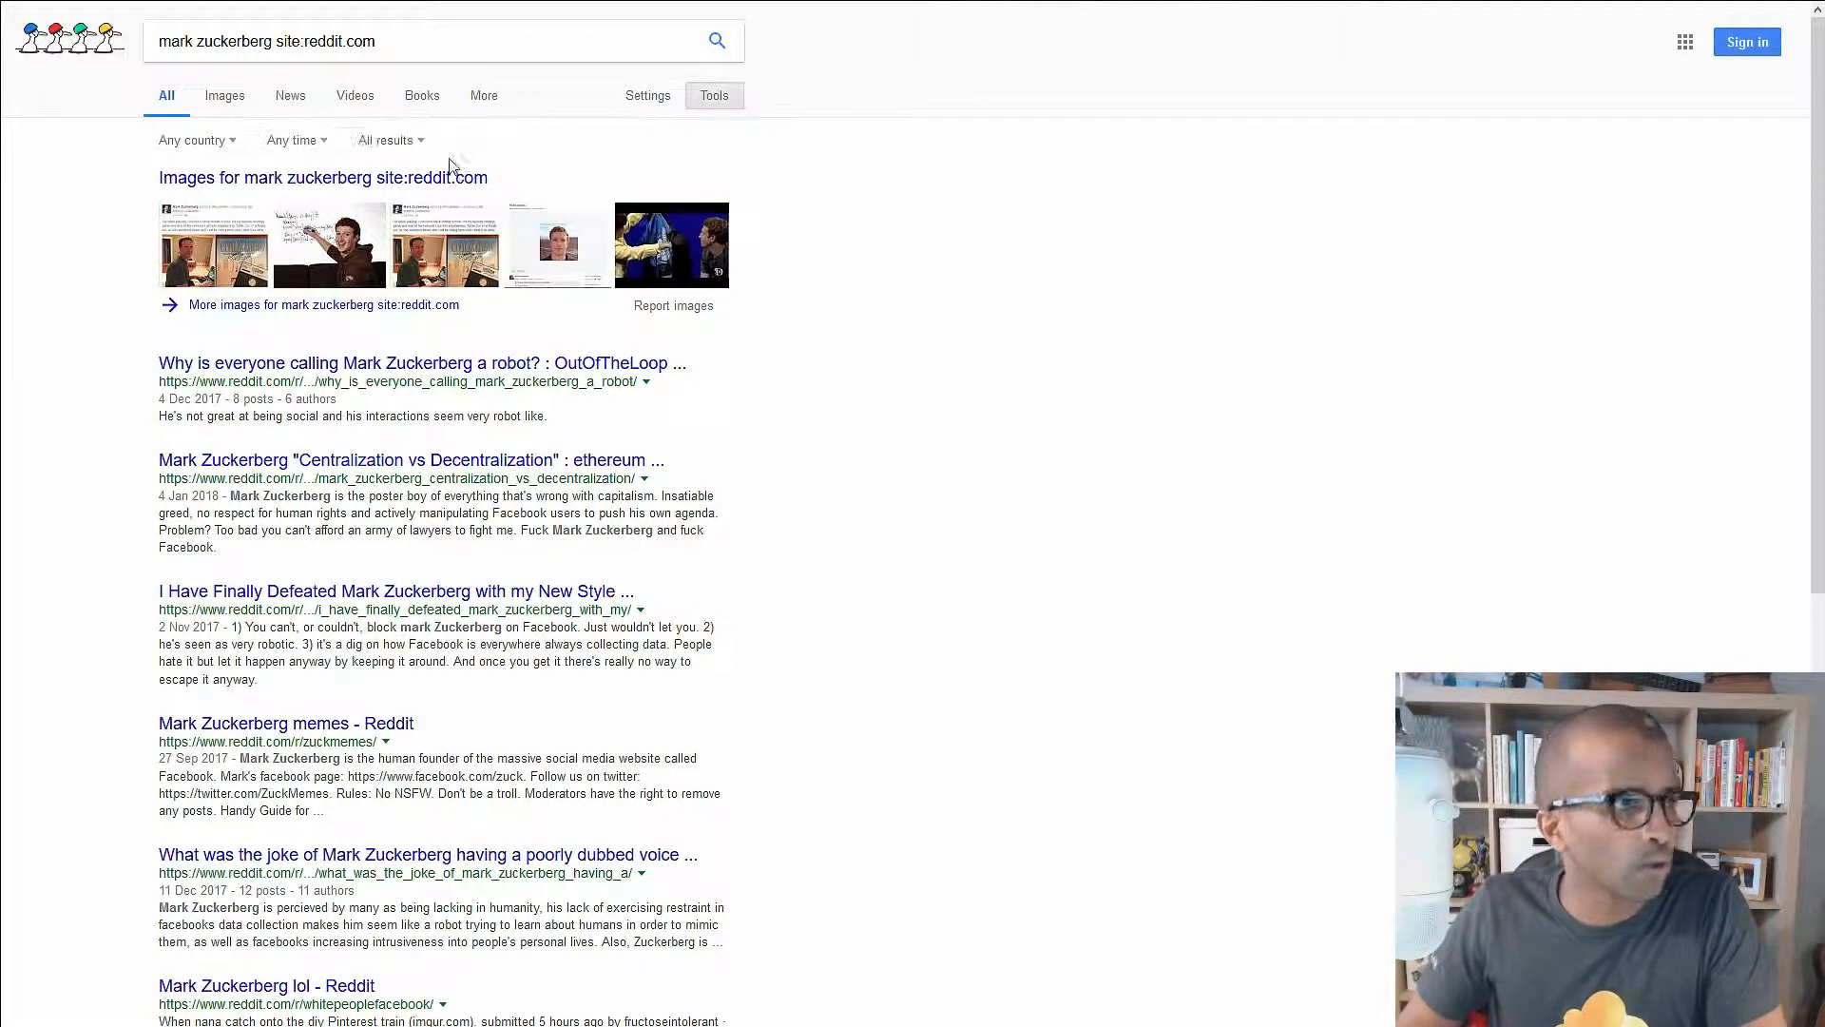
click(292, 145)
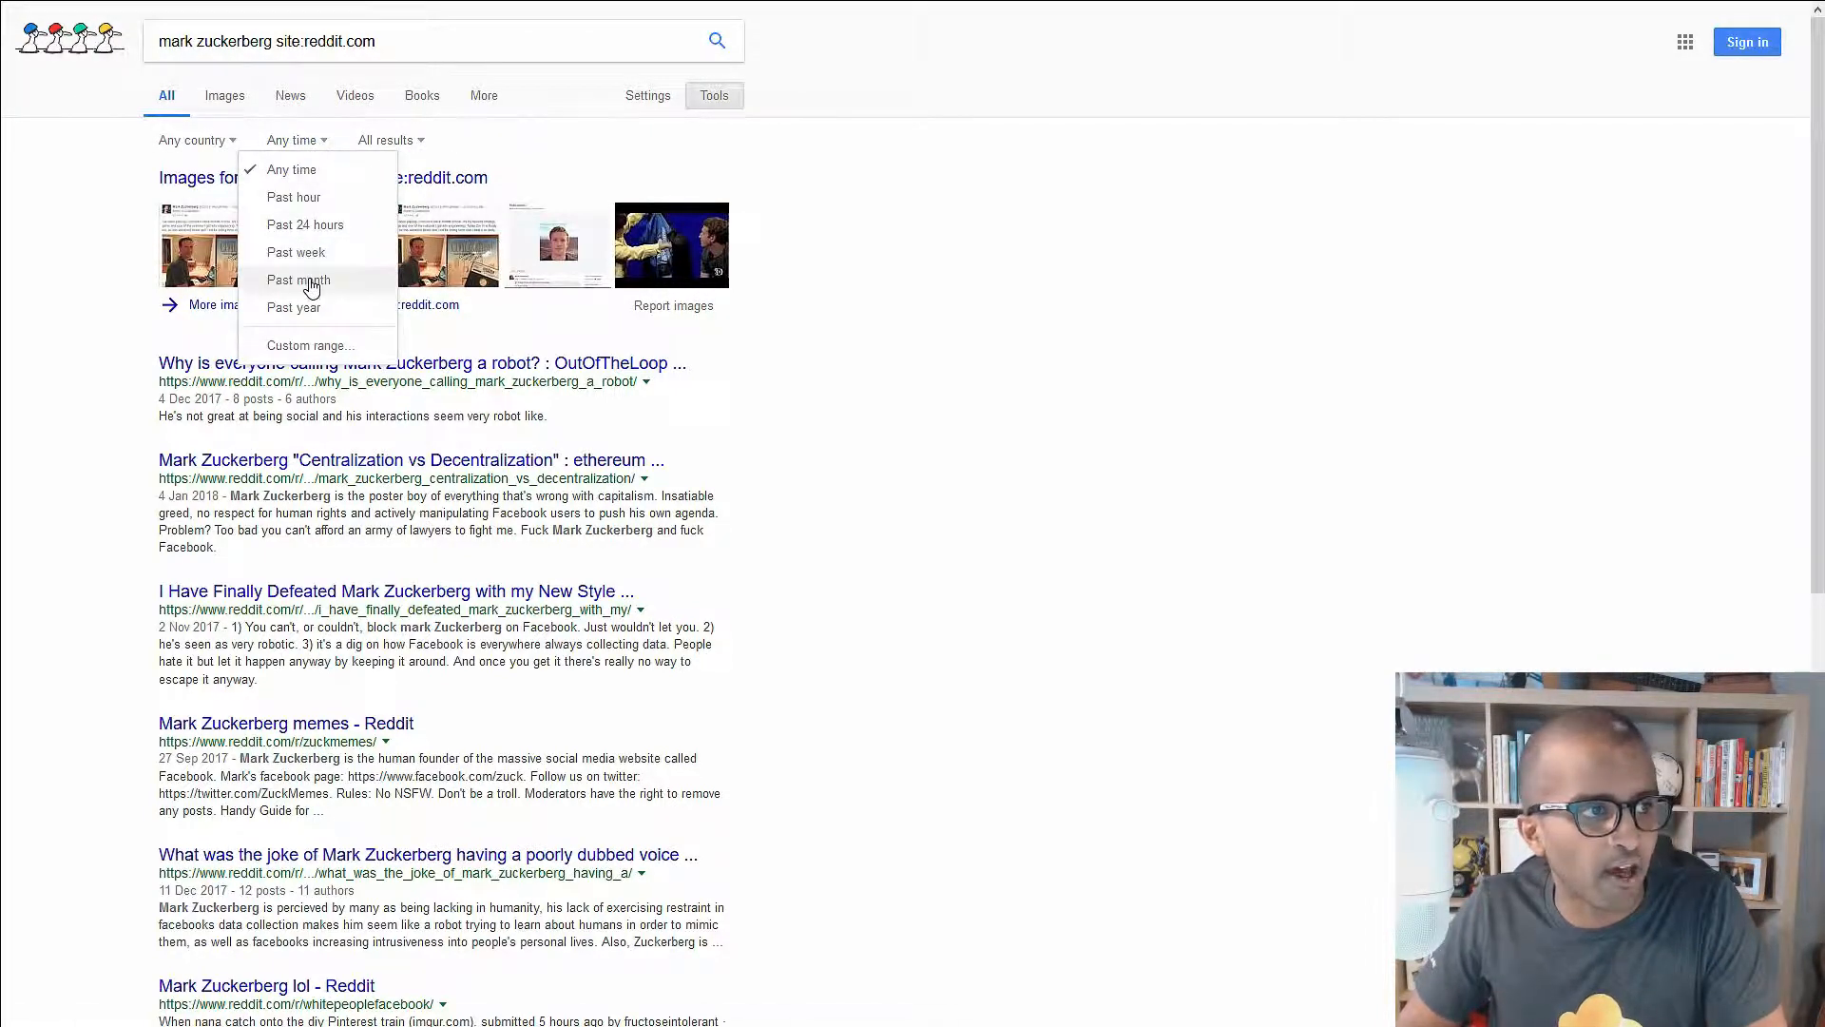
click(351, 278)
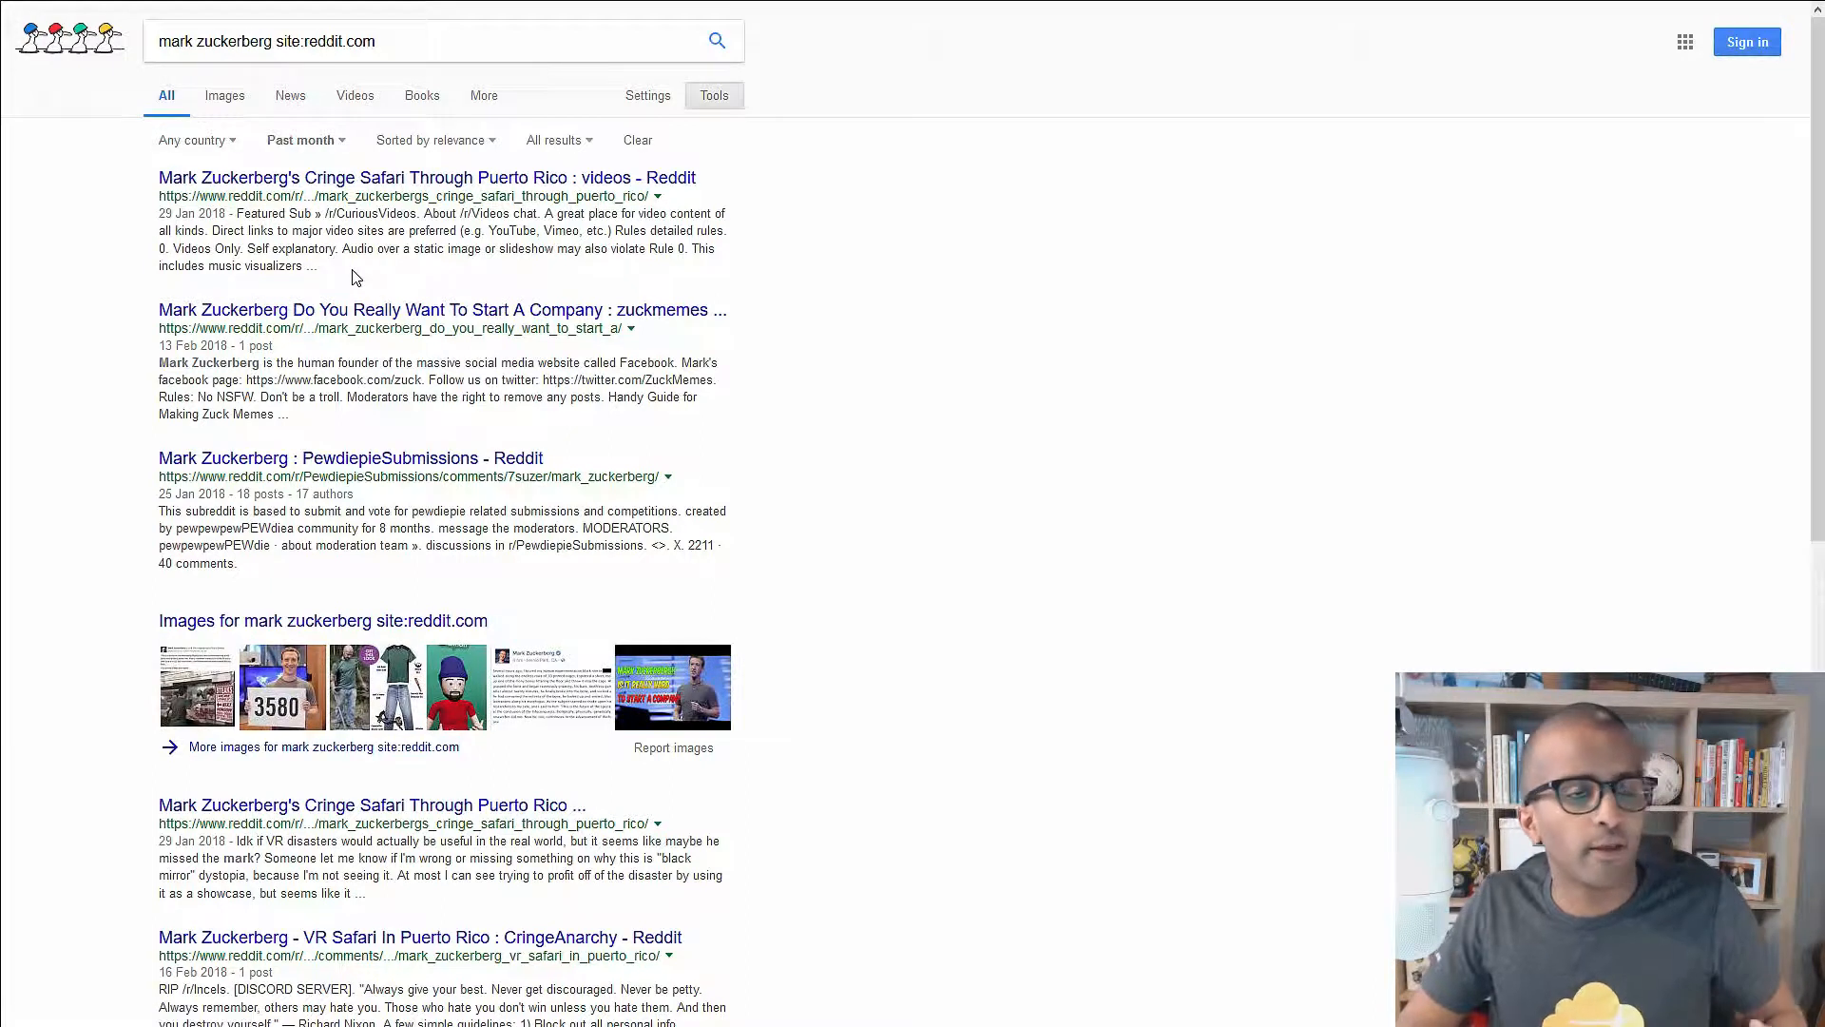